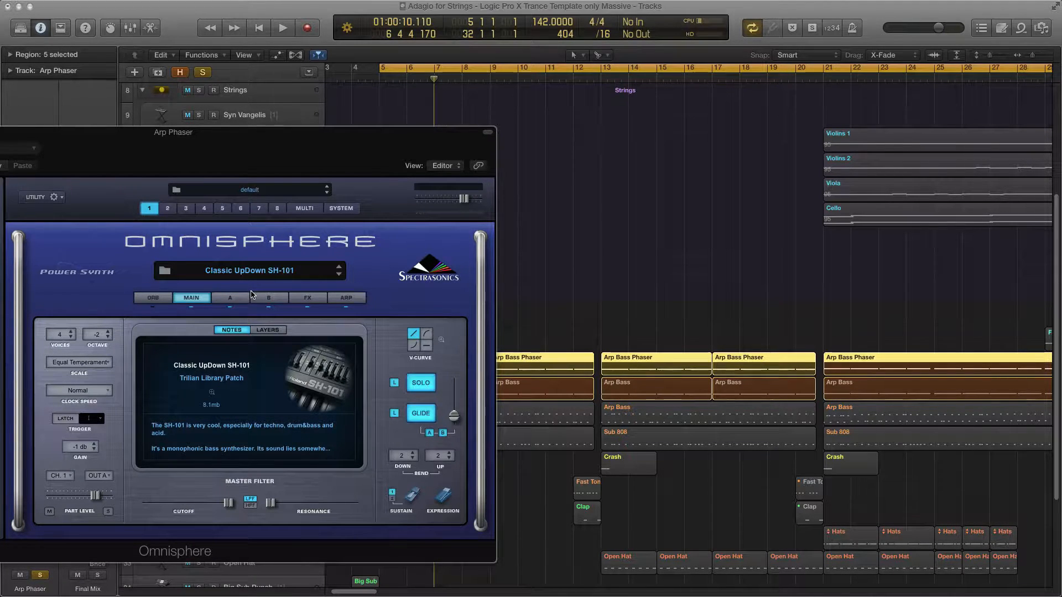
Step: Put away the Omnisphere window and audition the Arp Bass instrument track soloed on its own
drag(312, 133, 0, 125)
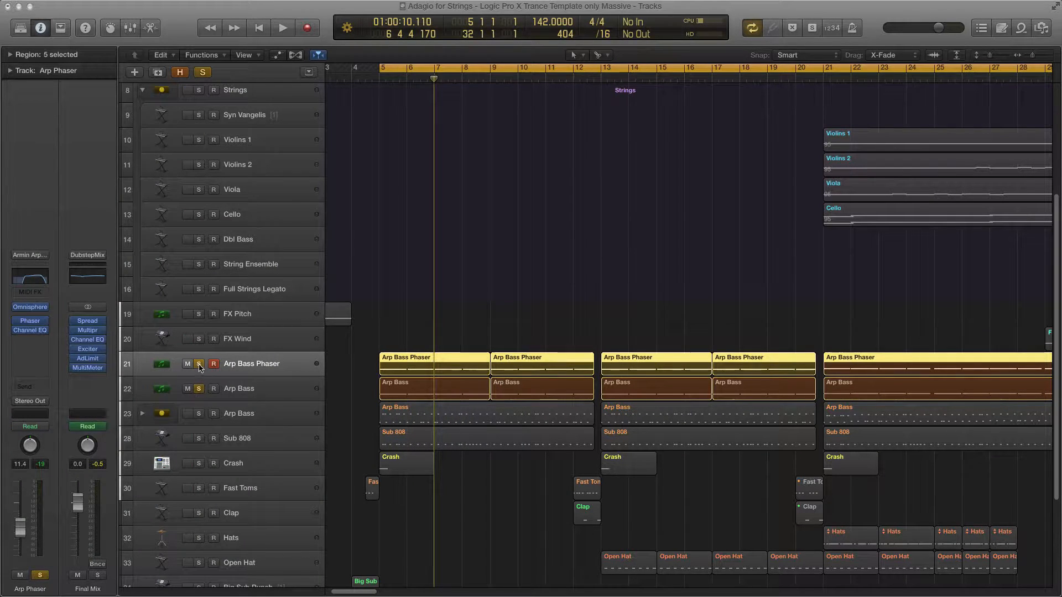
click(237, 392)
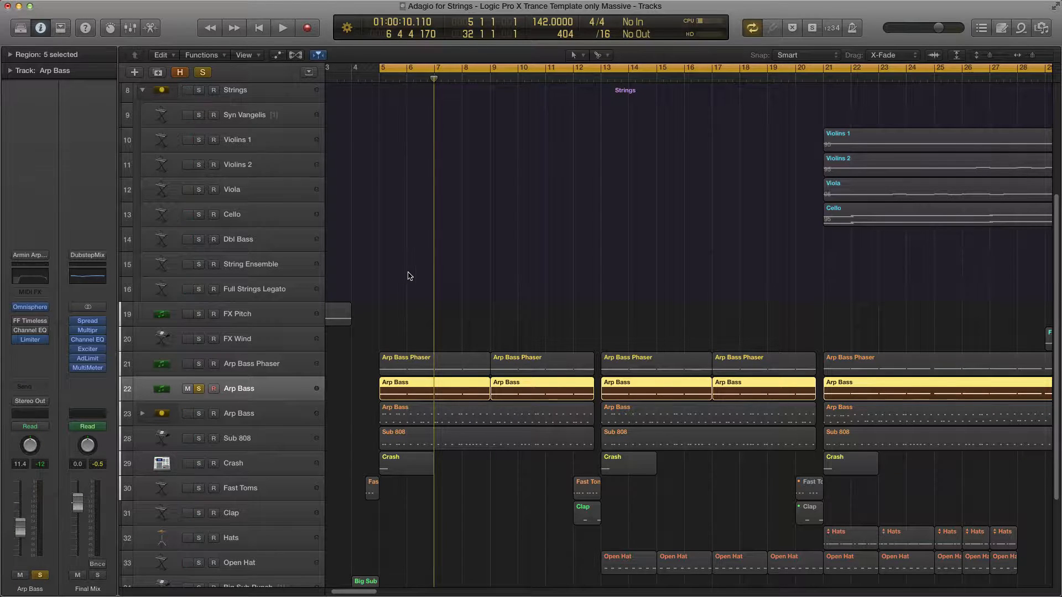
key(space)
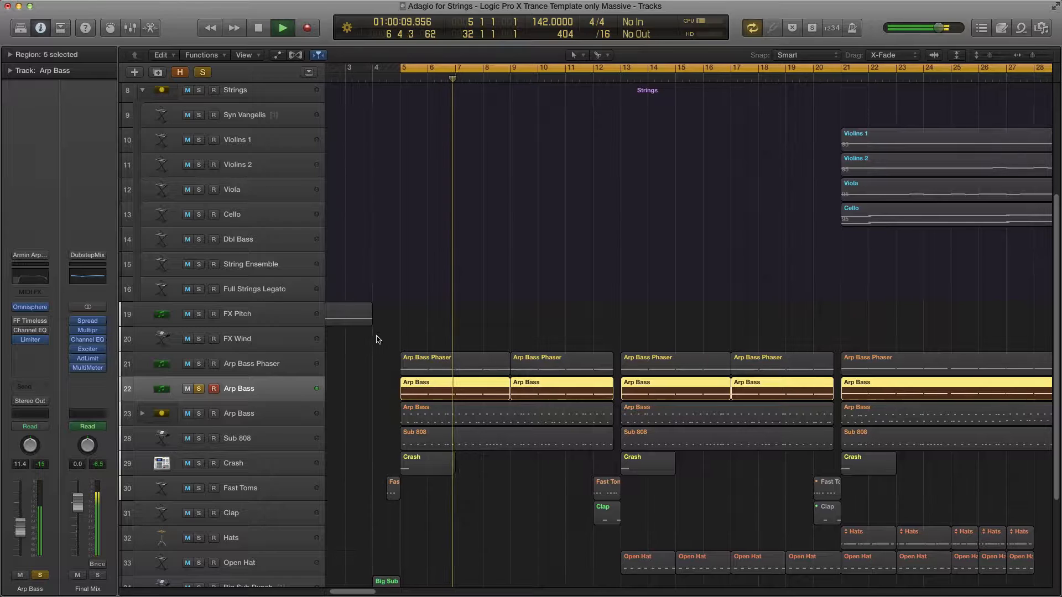
key(space)
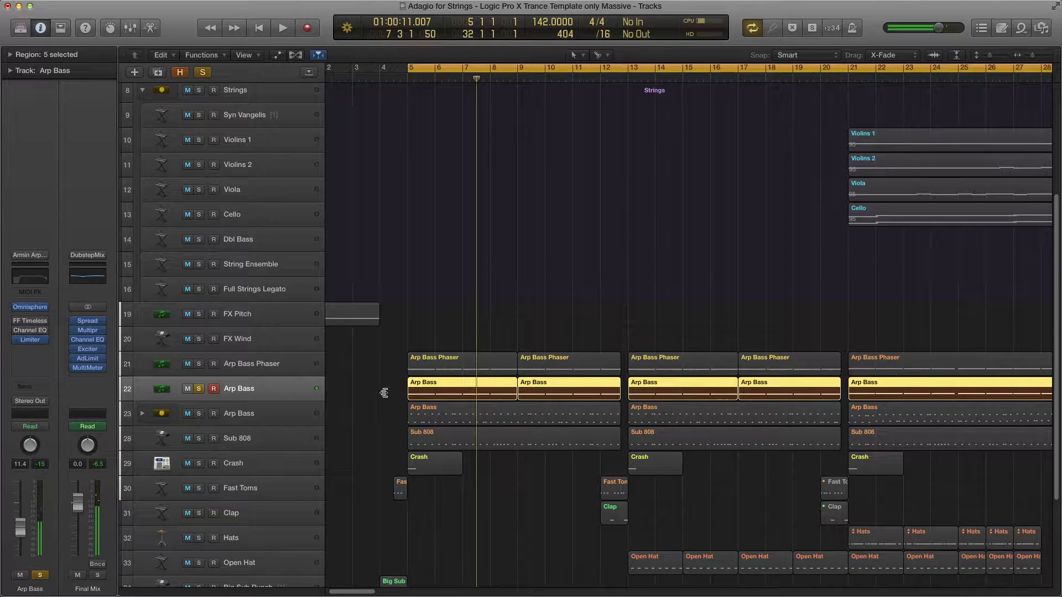
Step: Switch the solo from the Arp Bass track to the Arp Bass Phaser track
click(266, 371)
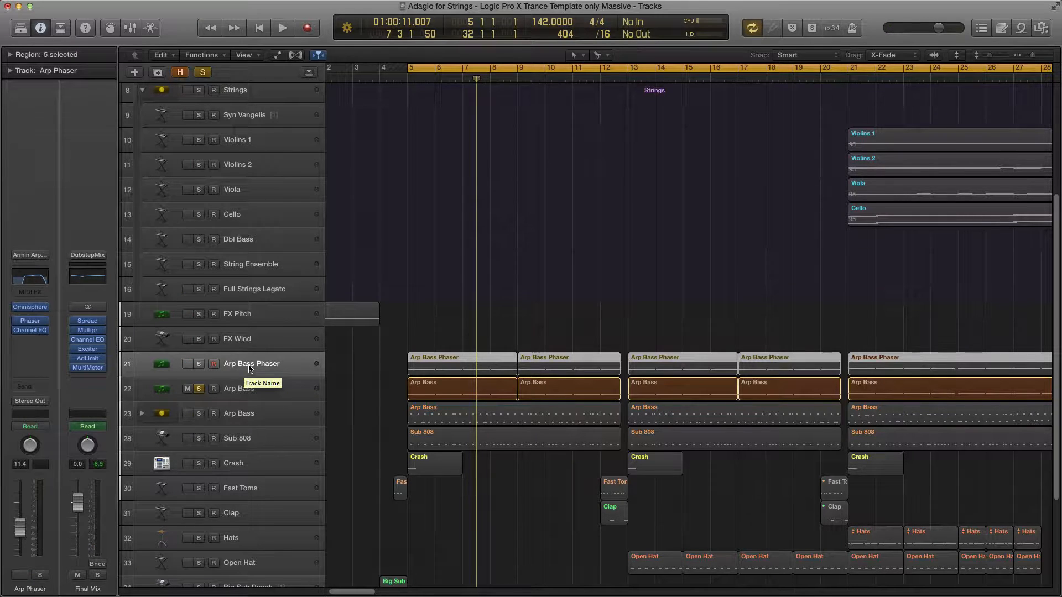
click(199, 389)
click(198, 364)
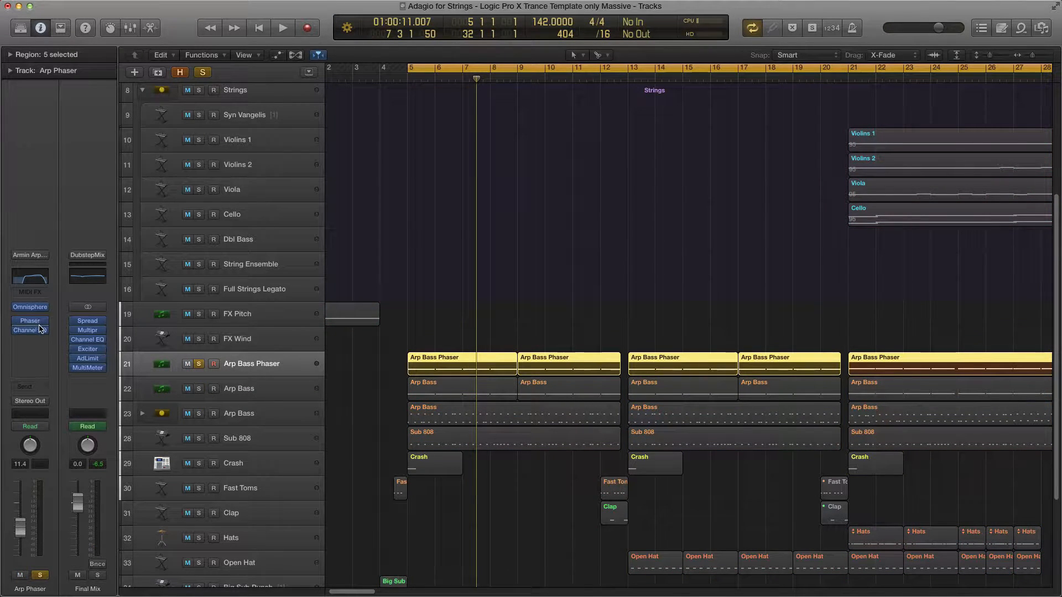
Step: Examine the Phaser plug-in's settings on the Arp Bass Phaser track, then close the plug-in
click(29, 322)
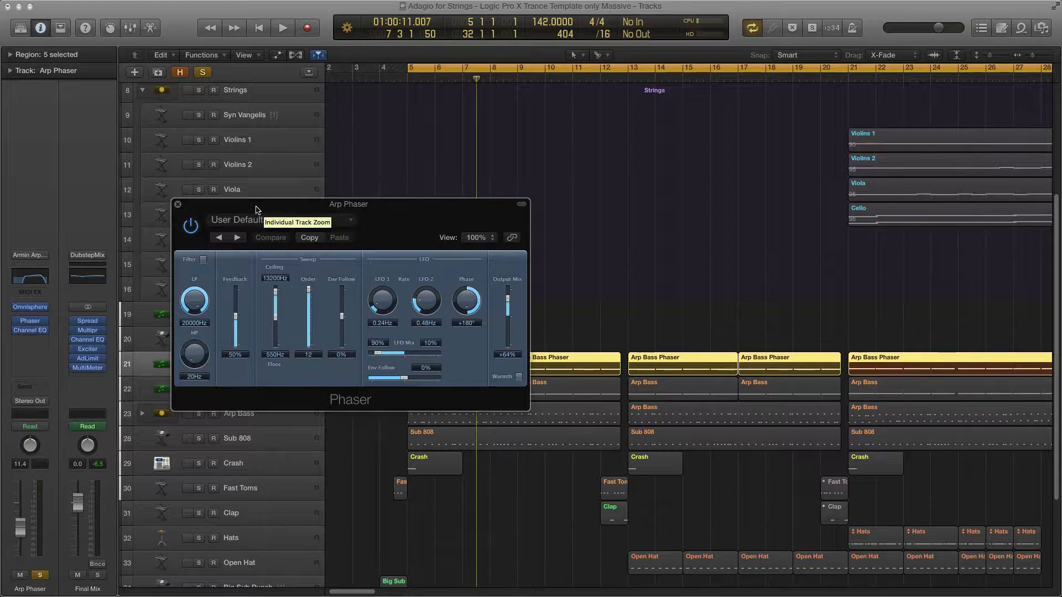
drag(256, 209, 286, 212)
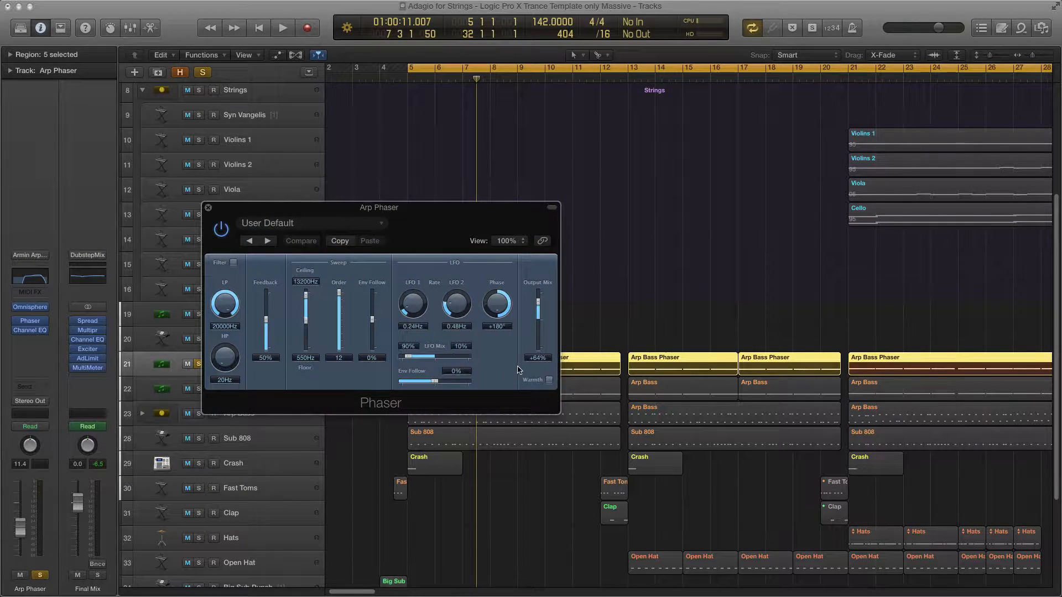
drag(366, 210, 389, 224)
key(super+w)
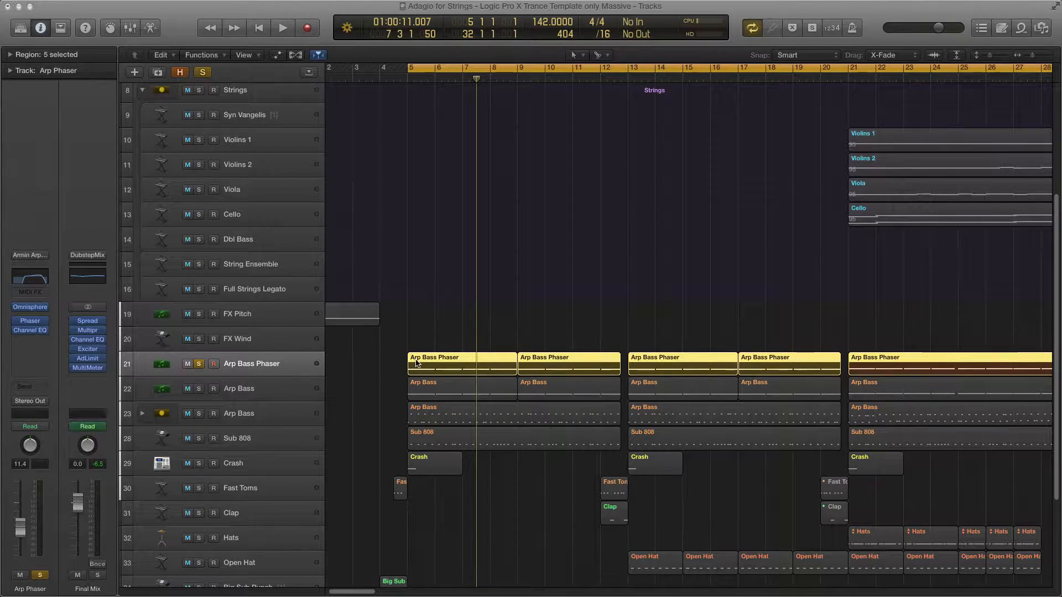
Step: Play the soloed Arp Bass Phaser track and compare its sound with the Channel EQ bypassed and active
key(shift+space)
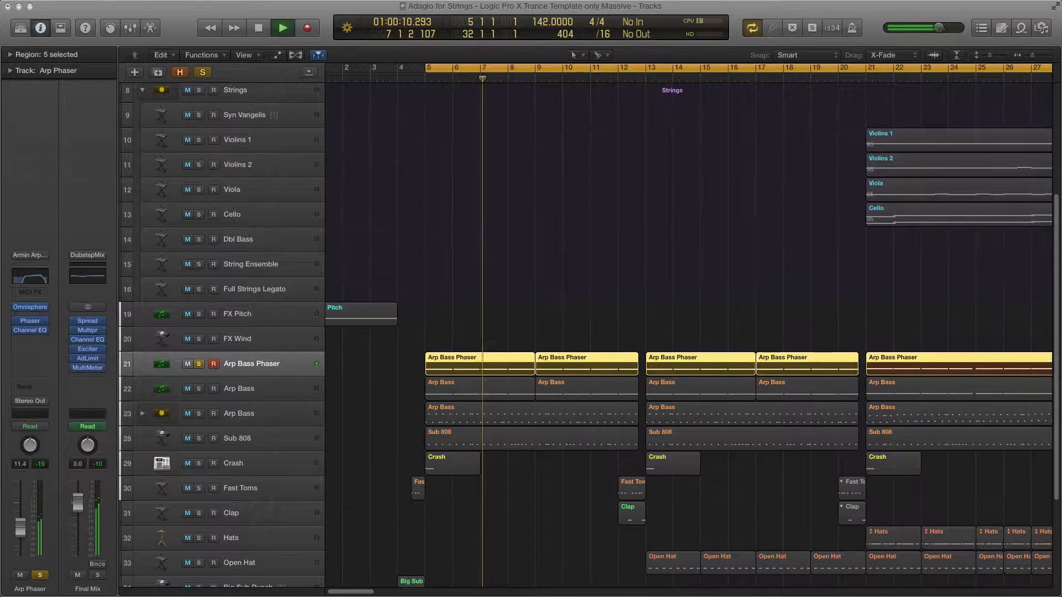
drag(0, 130, 625, 211)
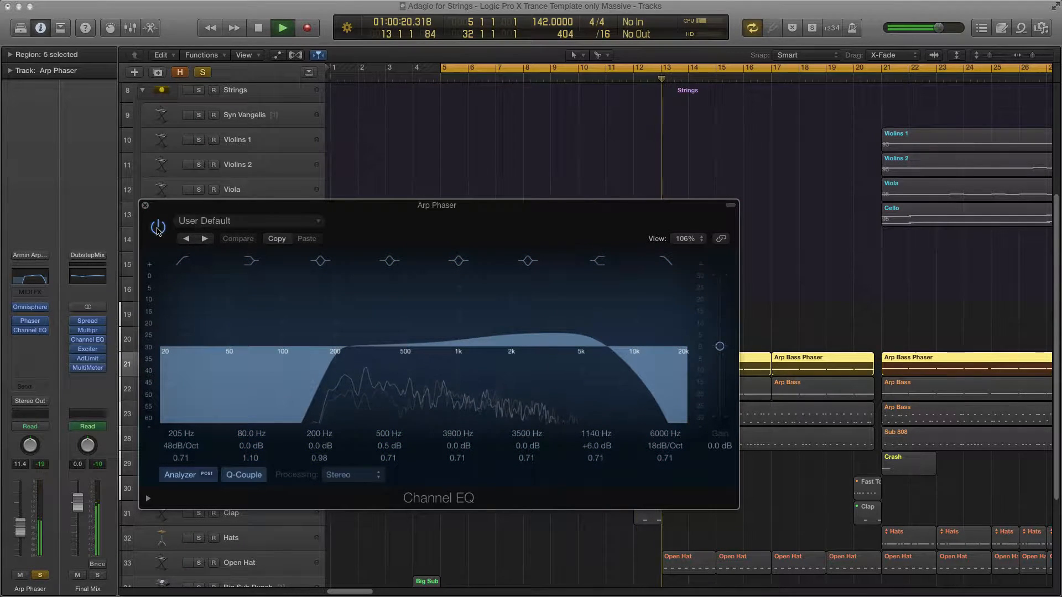
click(157, 230)
click(158, 230)
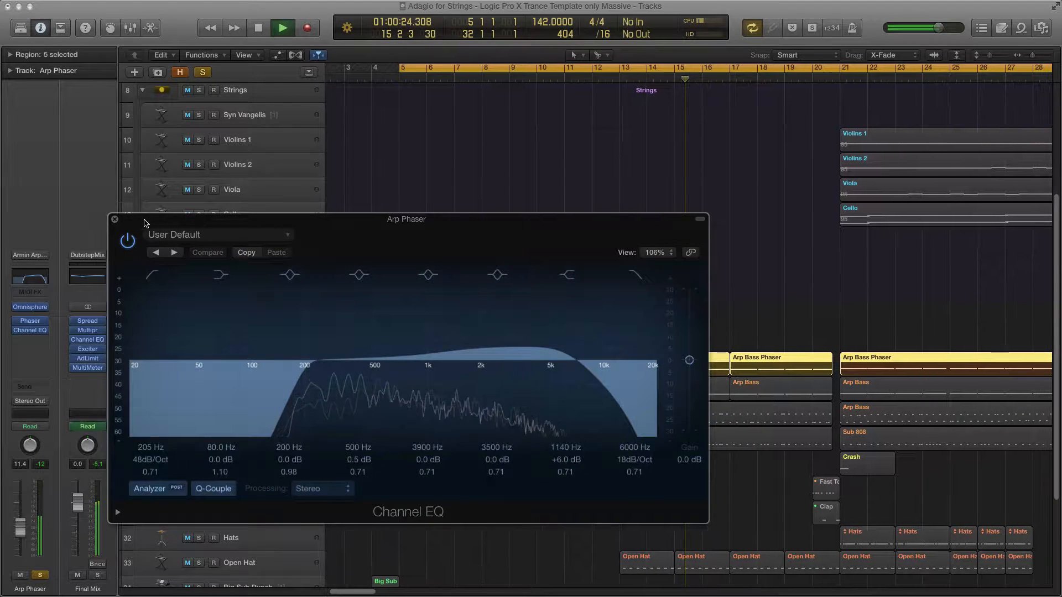
click(144, 205)
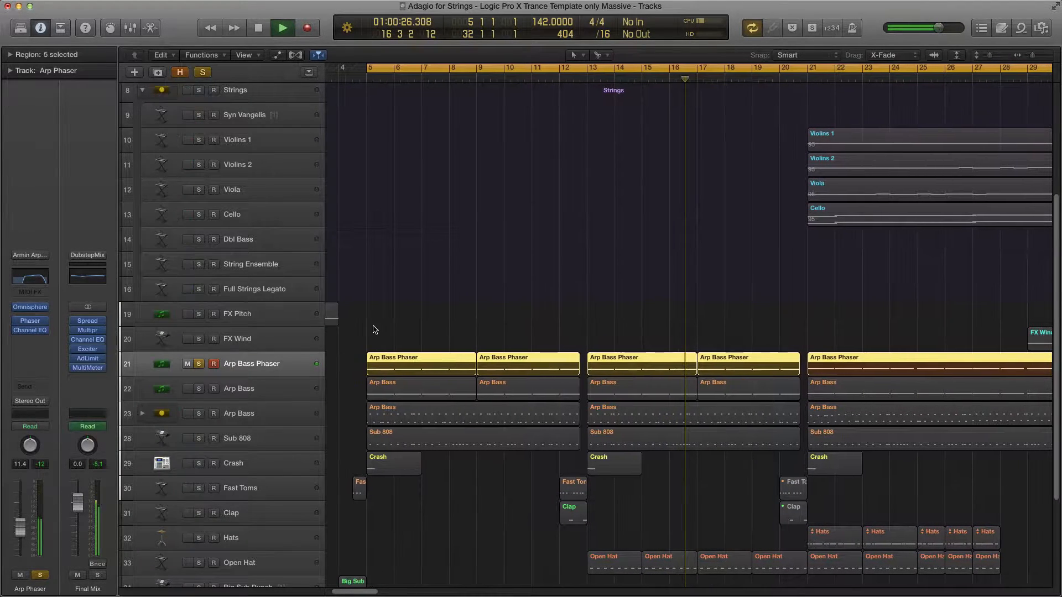
key(space)
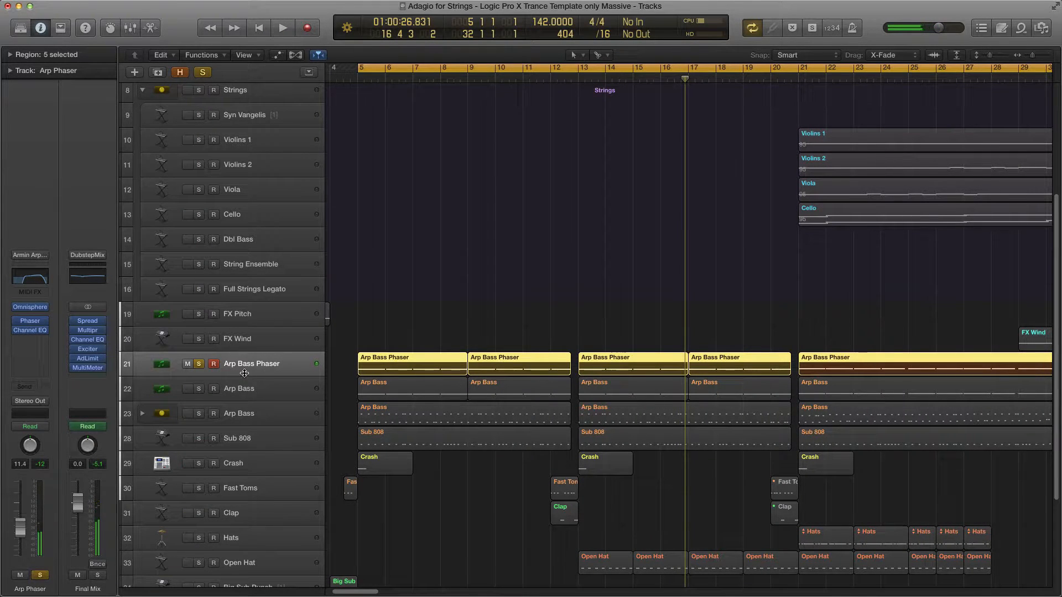
Step: Solo the Arp Bass instrument track instead, enable its FF Timeless 2 delay and review the delay's settings
click(202, 391)
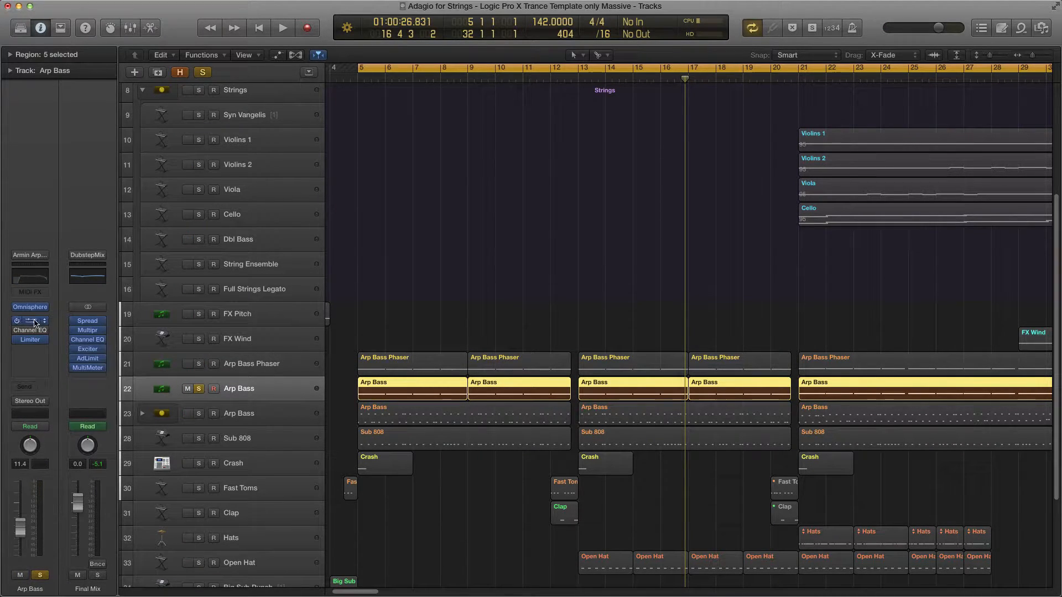
click(29, 321)
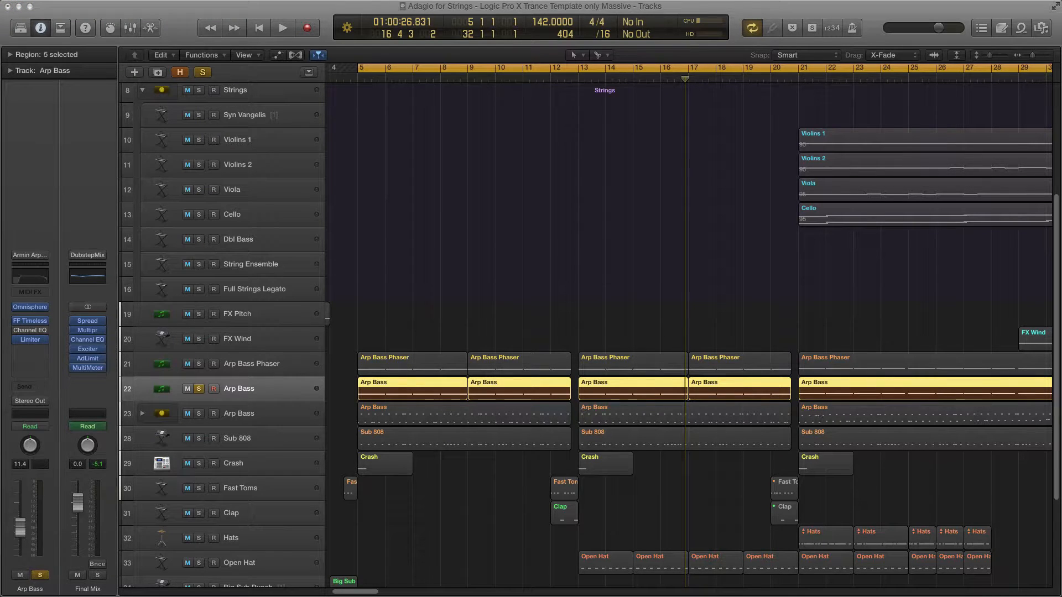
drag(407, 310, 389, 308)
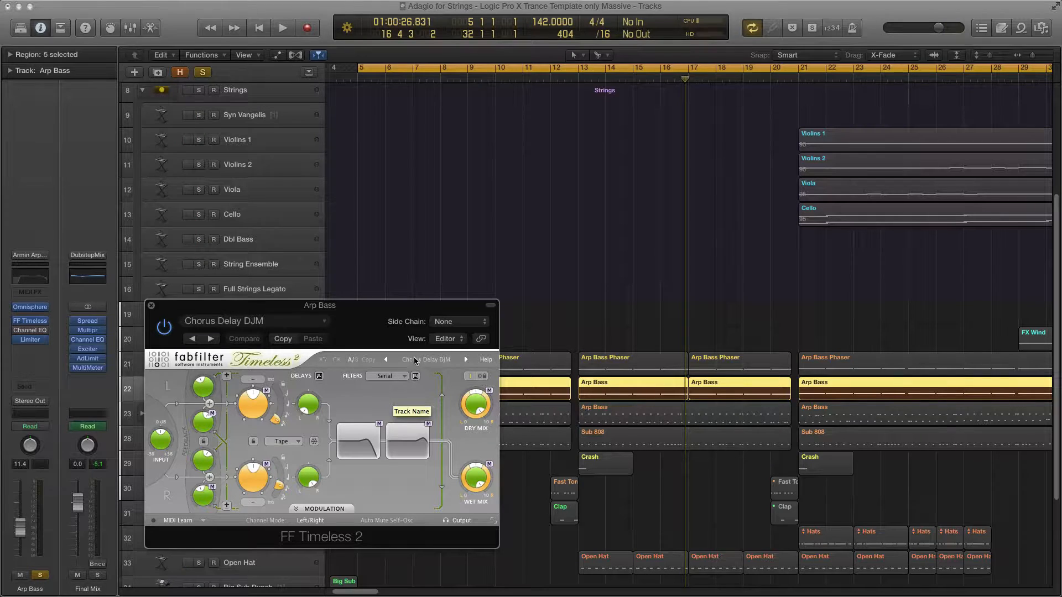
drag(354, 309, 335, 293)
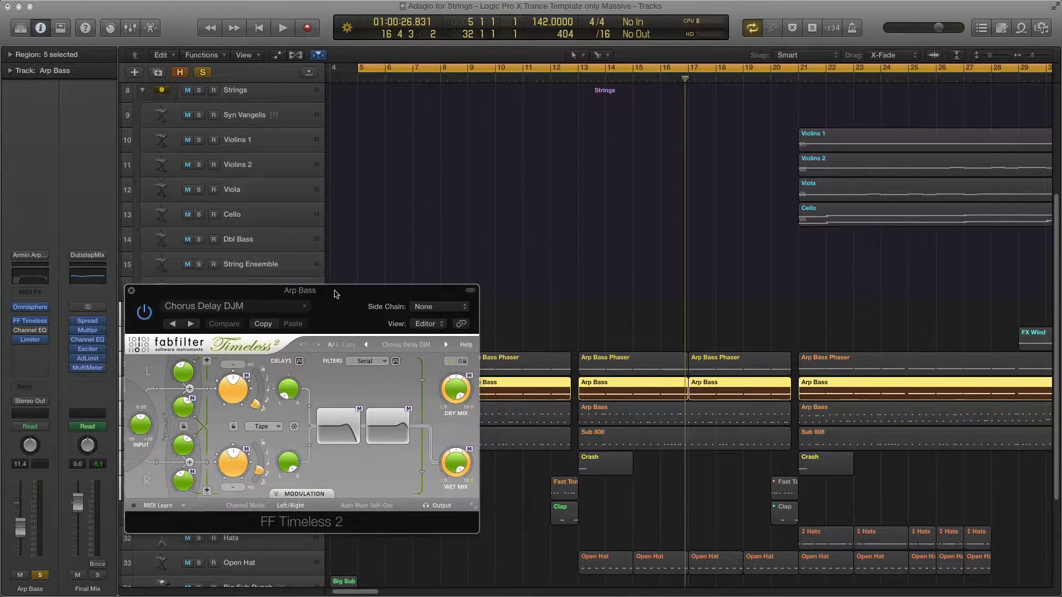
key(super+w)
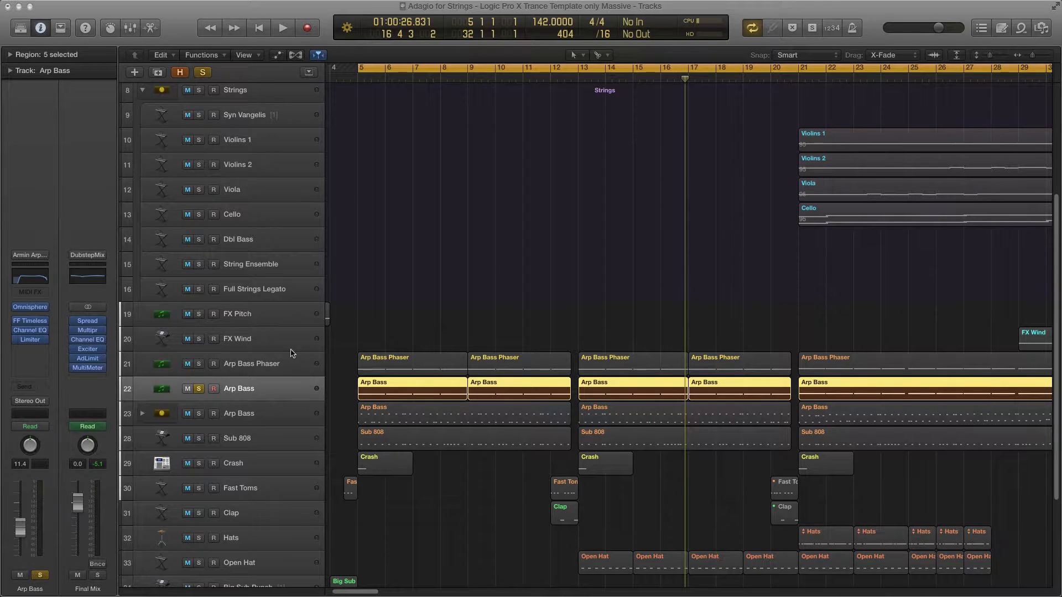
Step: Enable the Channel EQ on the Arp Bass track, review its curve and close it
drag(720, 179, 711, 179)
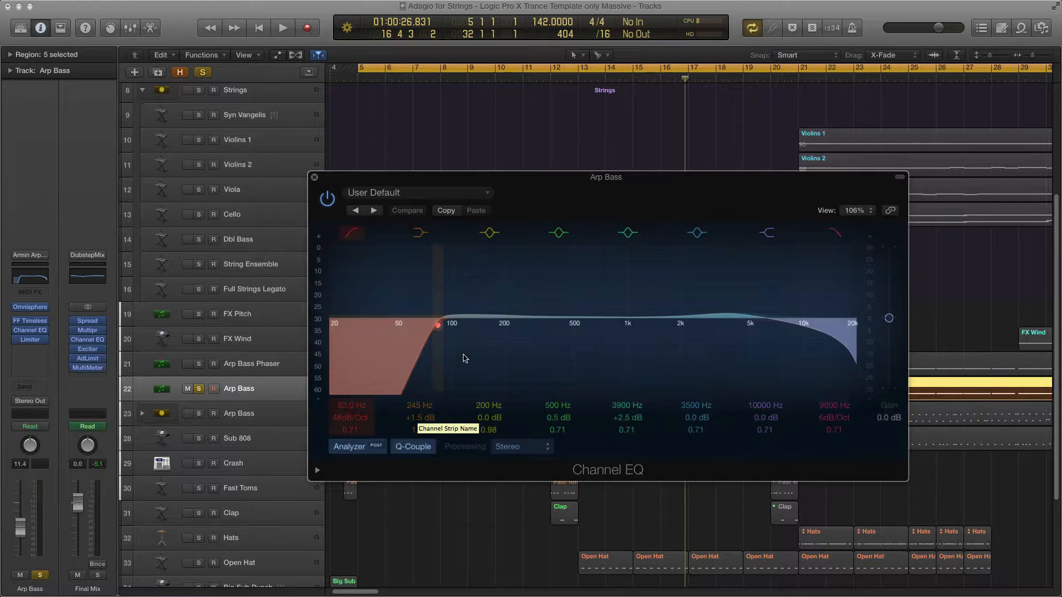
drag(406, 177, 214, 216)
key(super+w)
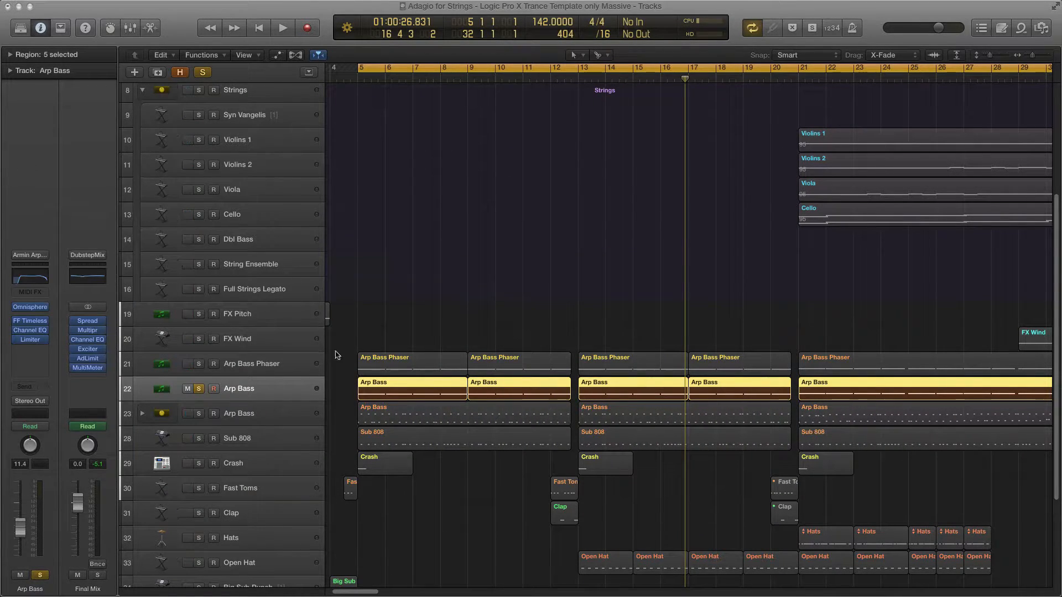
Step: Audition the soloed Arp Bass track with its delay and EQ active
key(space)
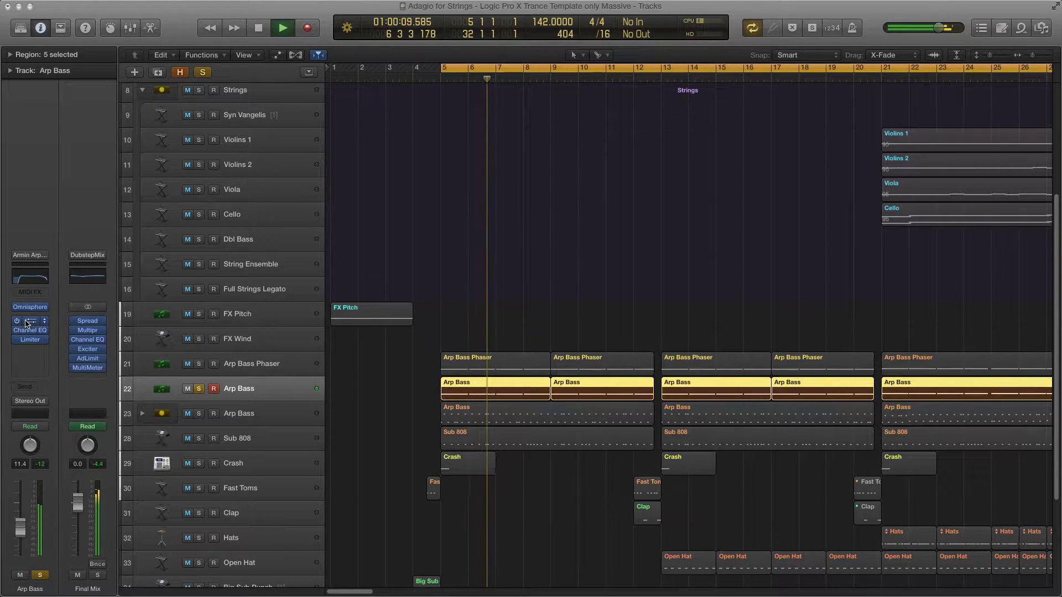
mouse_move(16, 323)
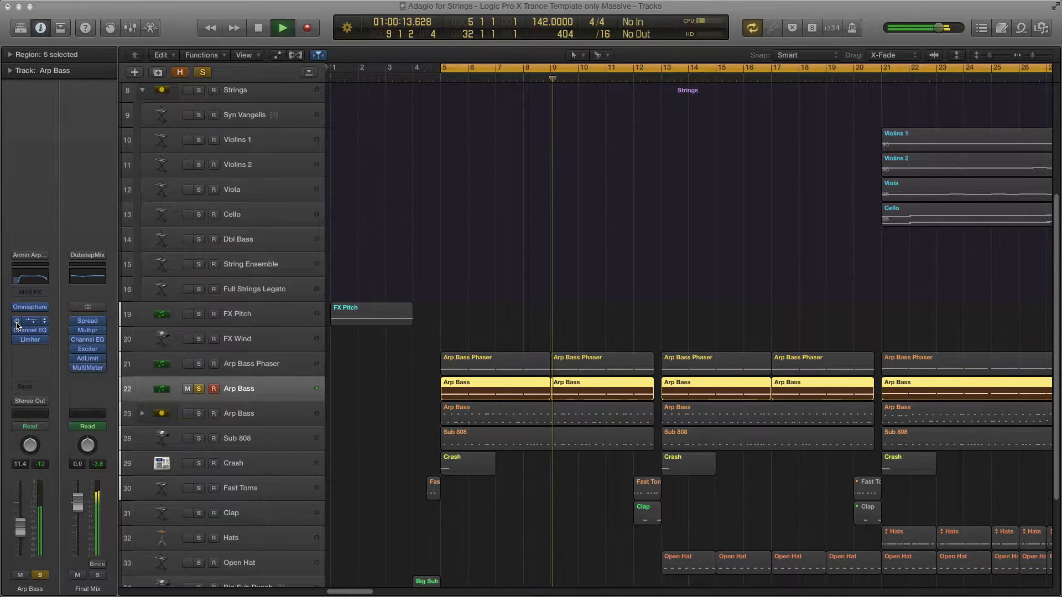
key(space)
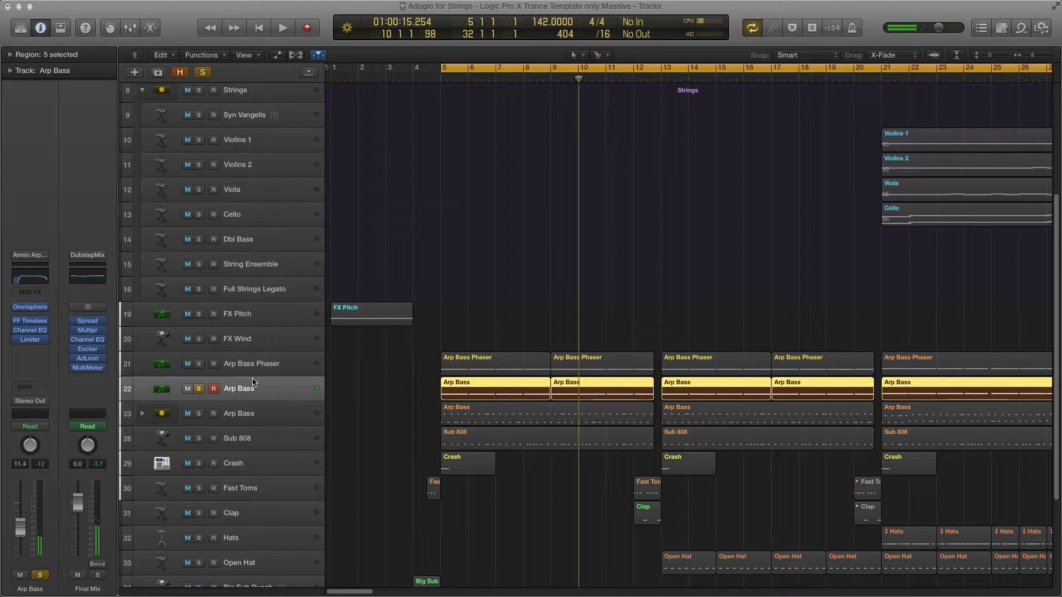
Step: Add the Arp Bass Phaser track to the solo and listen to both bass layers together
click(198, 364)
key(shift+space)
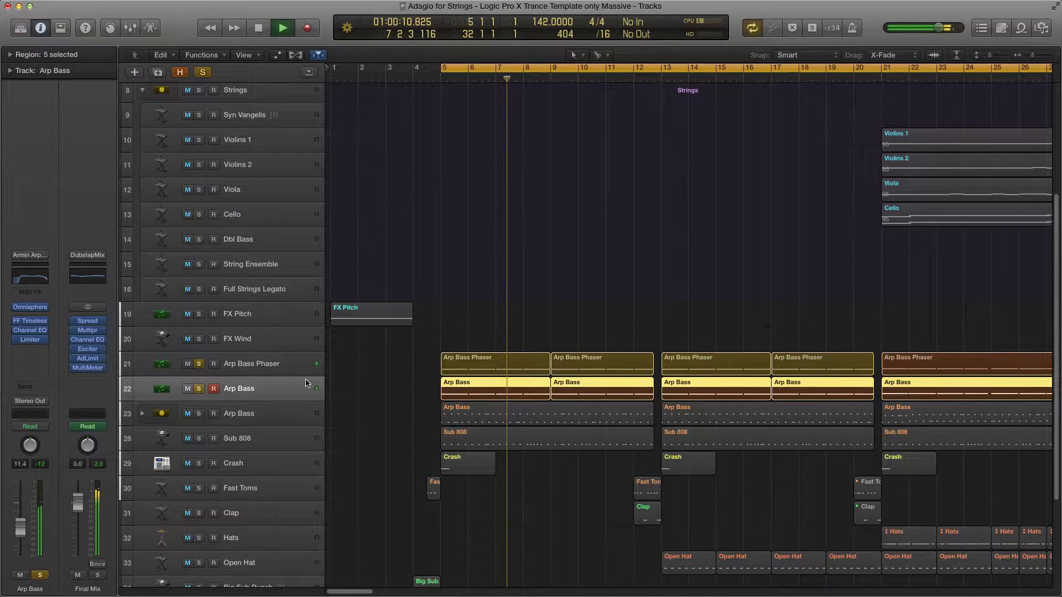
key(space)
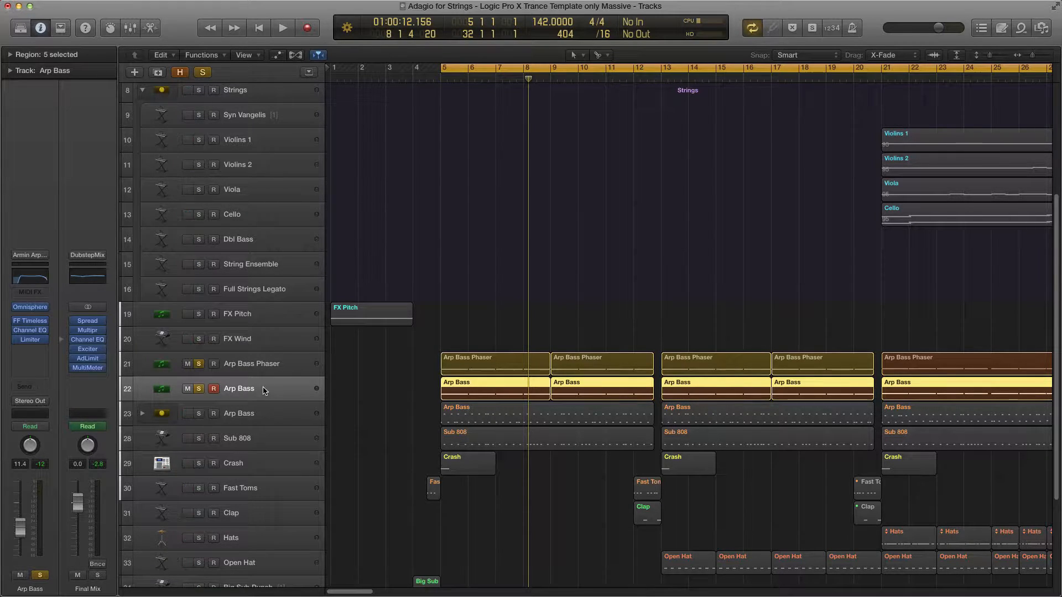
Step: Clear the solo from both arp bass tracks and expand the Arp Bass summing stack on track 23
scroll(266, 376, down, 1)
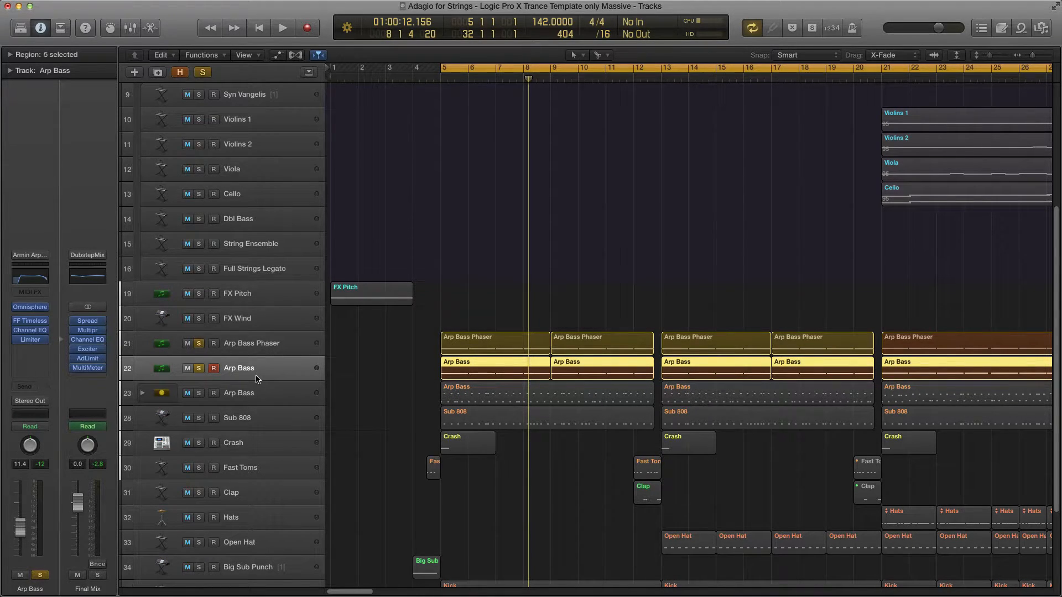
click(201, 371)
click(270, 388)
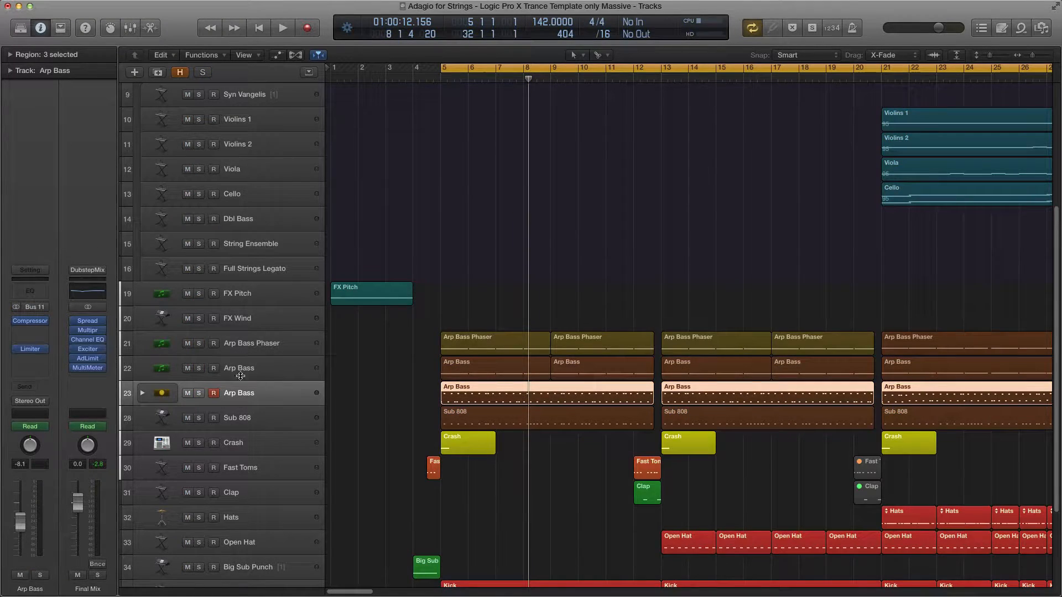
click(142, 394)
scroll(271, 396, down, 3)
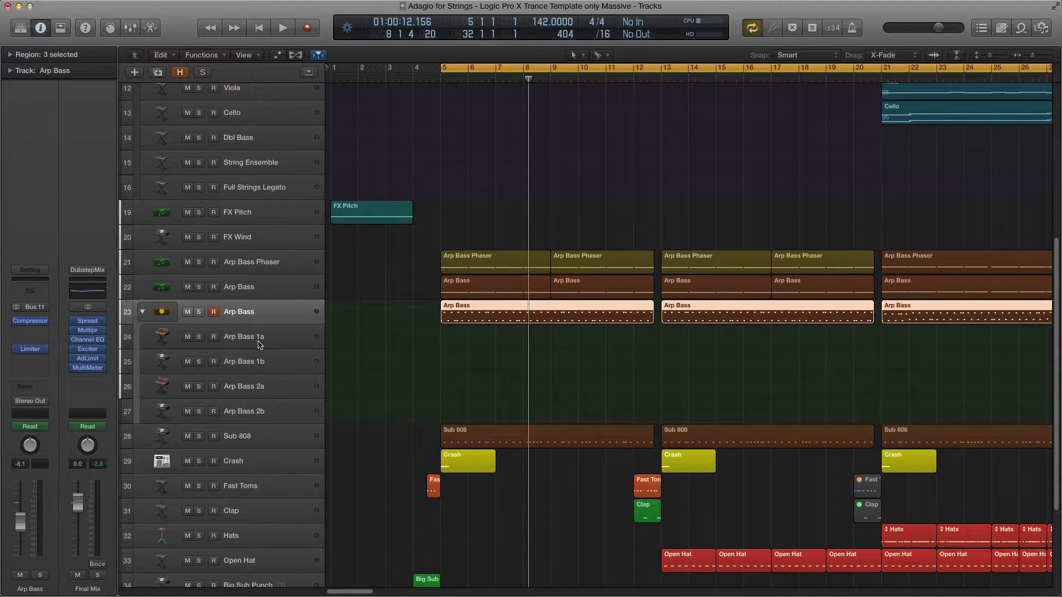
Step: Compare the channel strips of Arp Bass 1a and Arp Bass 1b, then reselect the Arp Bass stack
click(259, 344)
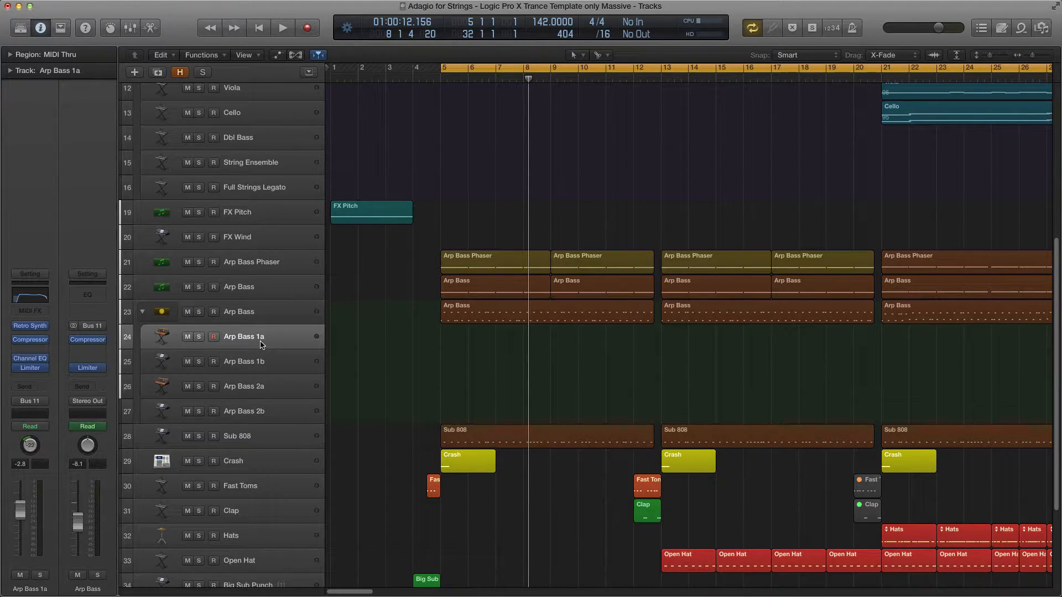
click(261, 360)
click(257, 346)
click(256, 359)
click(256, 343)
click(258, 360)
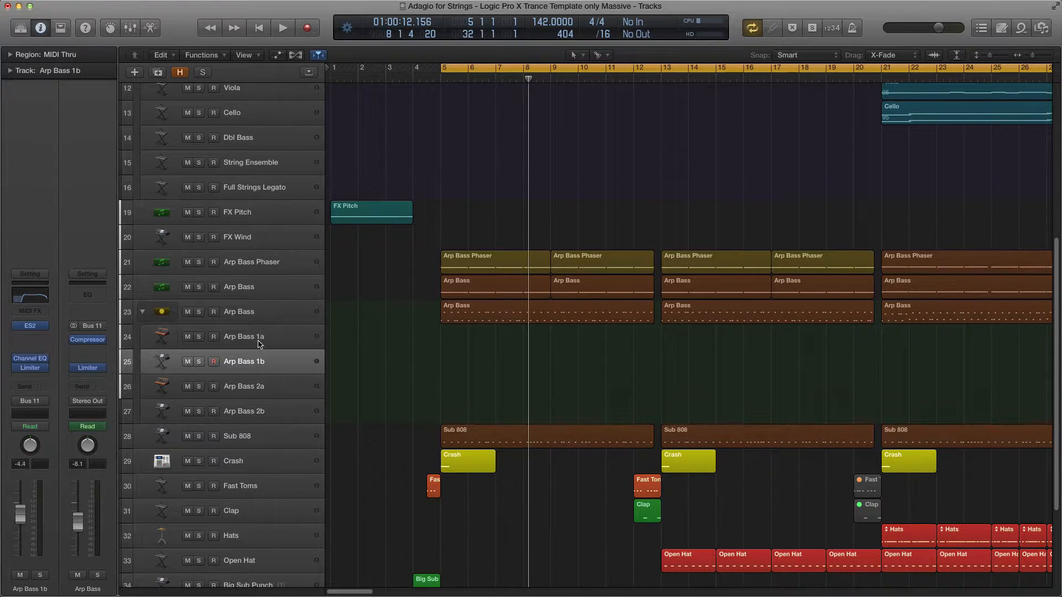
click(249, 312)
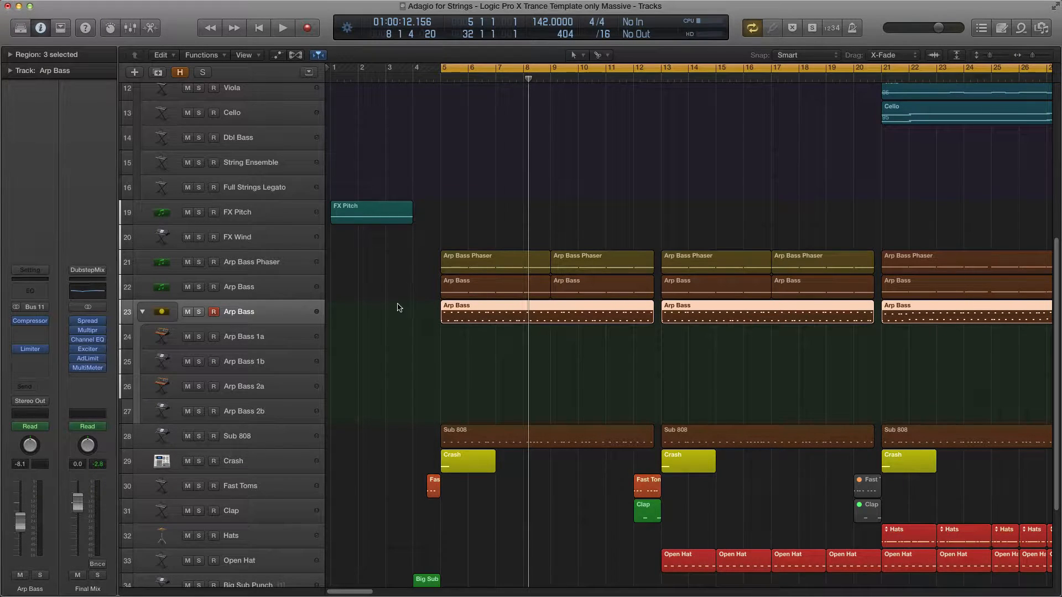
Step: Open Omnisphere on Arp Bass track 22 and show the layer B settings of the Classic UpDown SH-101 patch
click(270, 287)
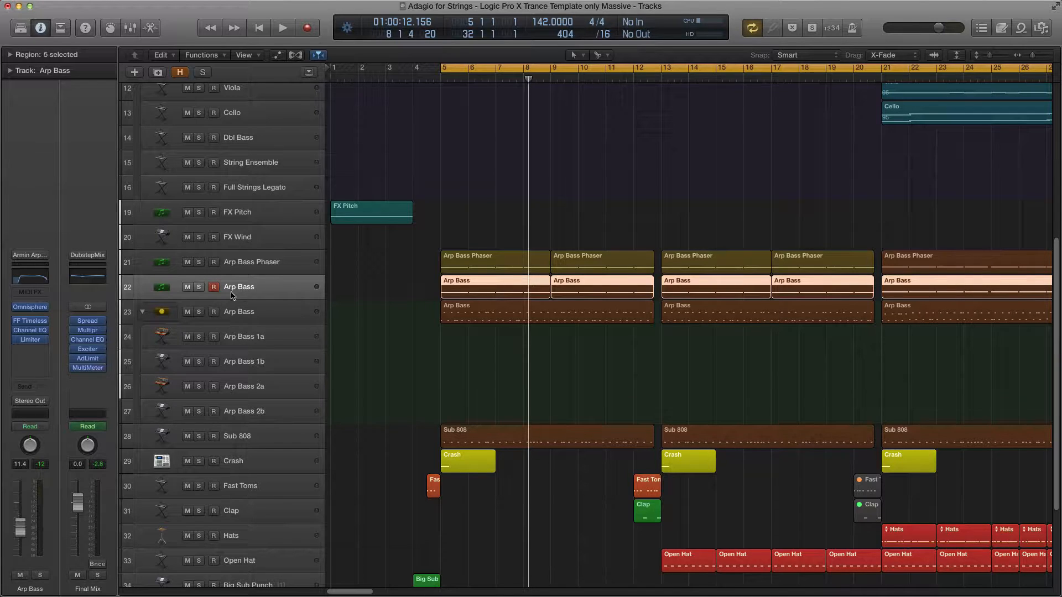
click(31, 306)
drag(232, 163, 626, 143)
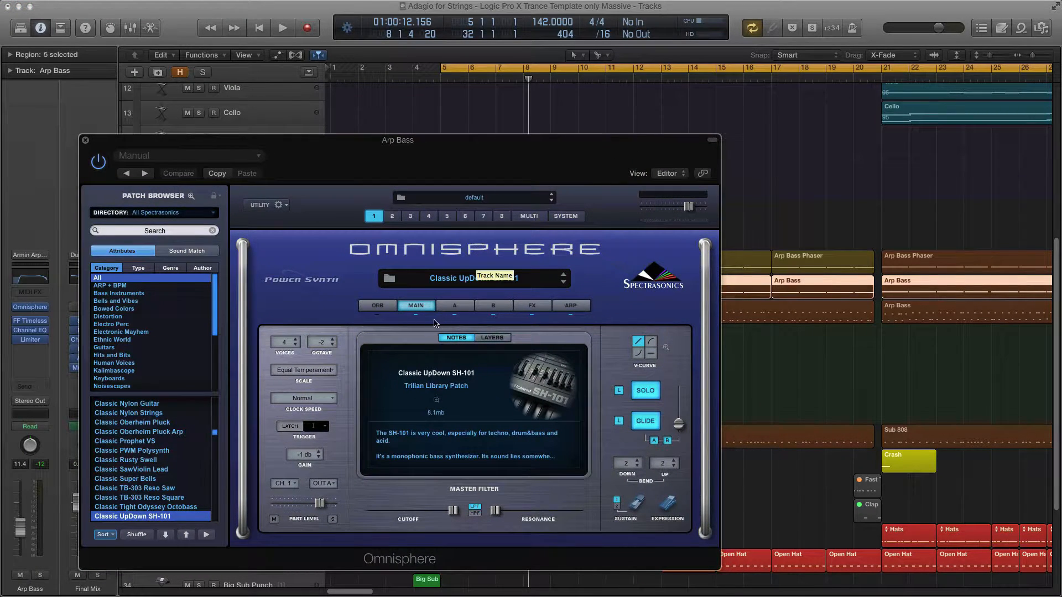
click(491, 307)
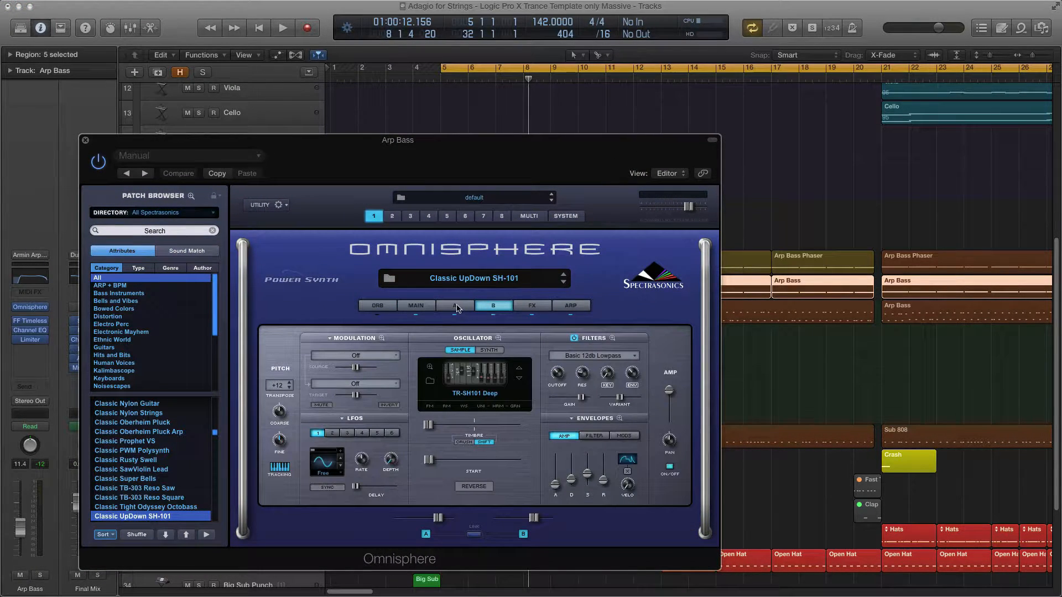
Step: Solo the Arp Bass track and listen to it while viewing the arpeggiator settings of the Classic UpDown SH-101 patch
drag(453, 141, 287, 130)
key(s)
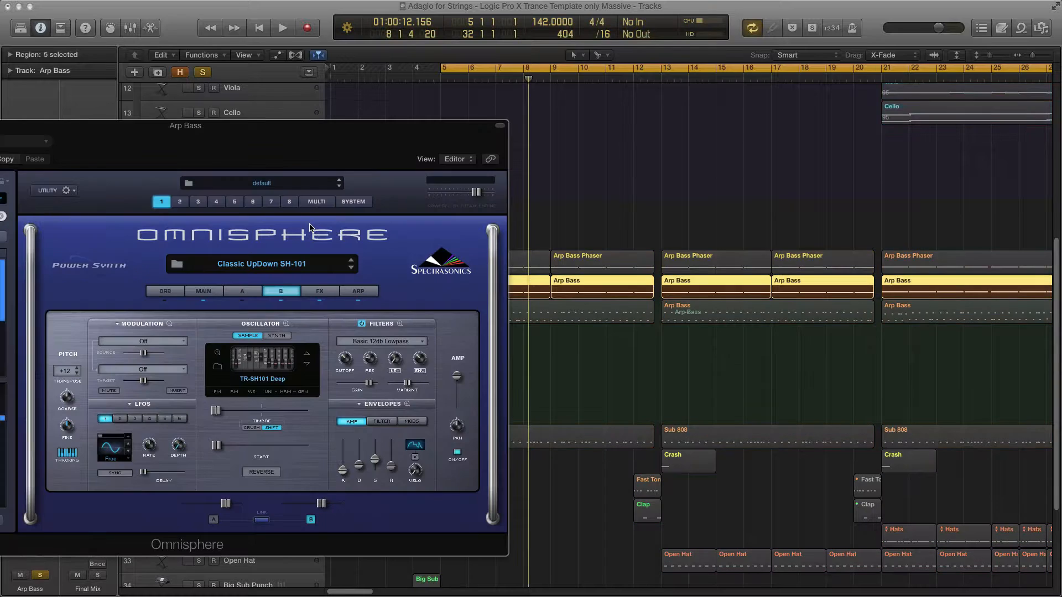
key(space)
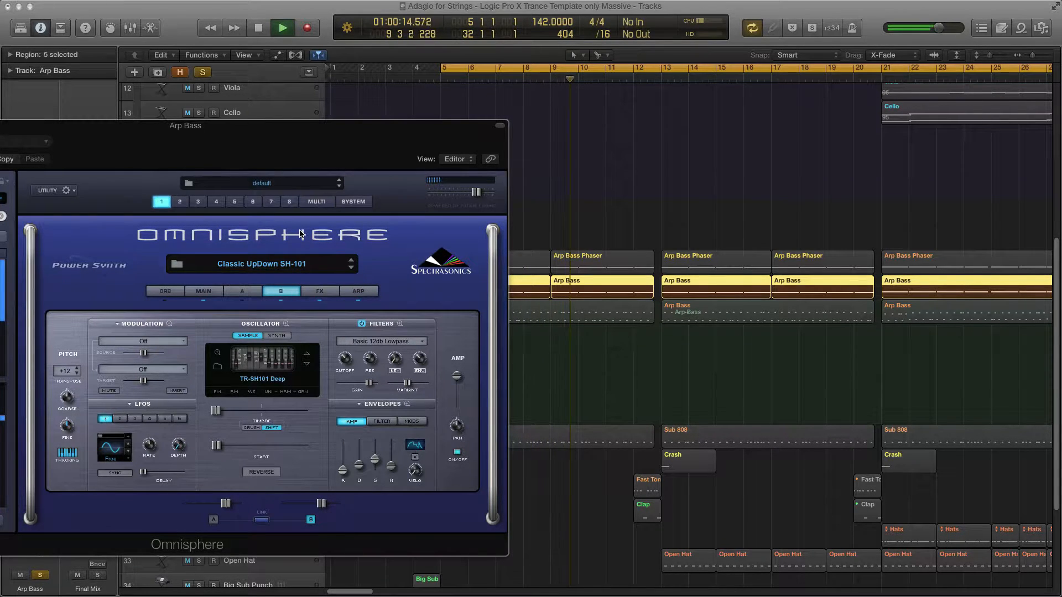
click(358, 291)
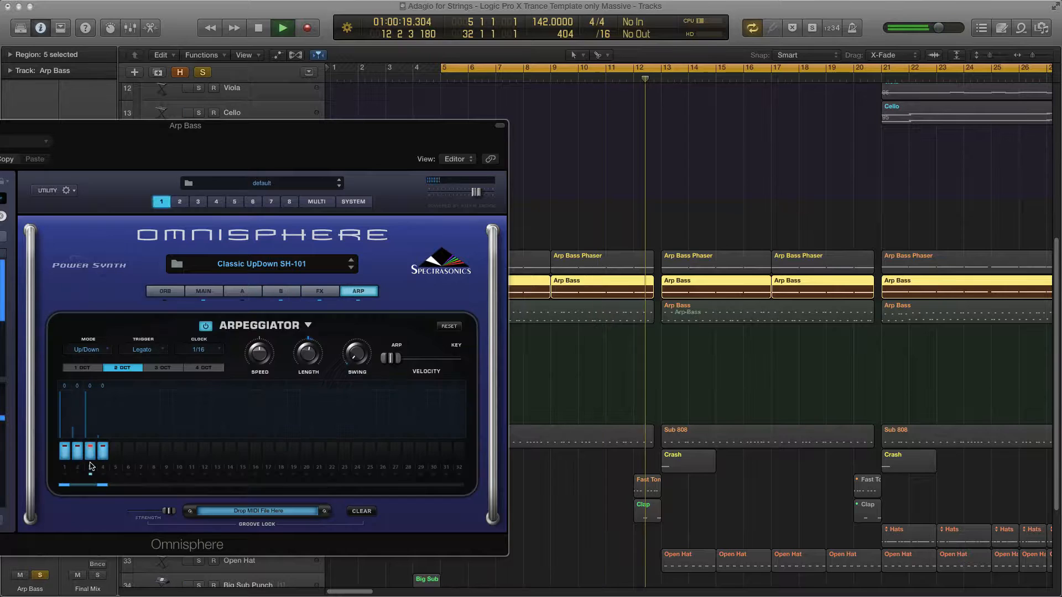
key(space)
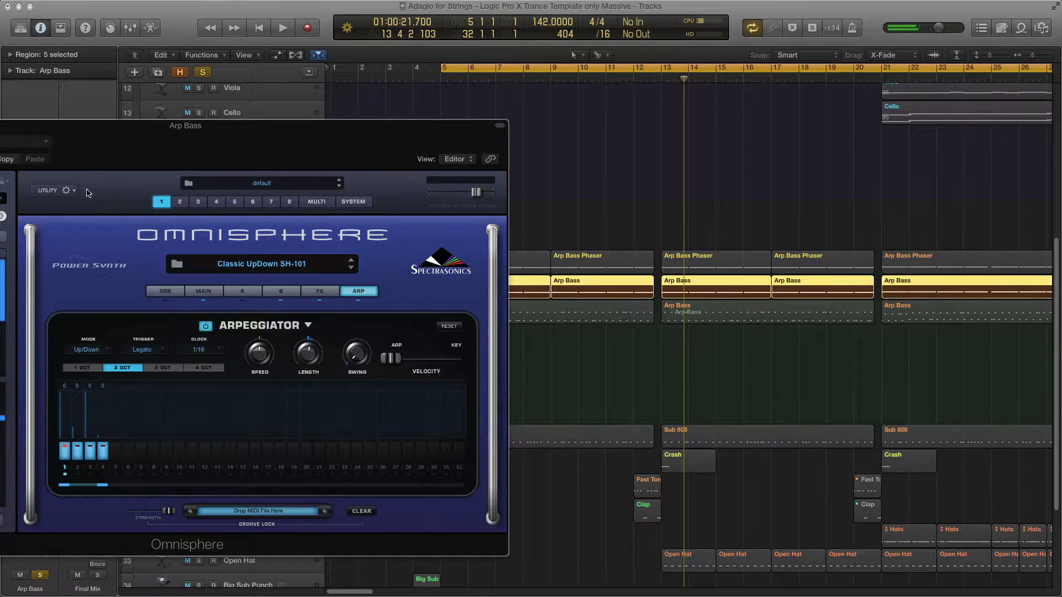
Step: Show the layer A settings of the Classic UpDown SH-101 patch and listen briefly to the soloed Arp Bass
drag(98, 136, 126, 138)
key(v)
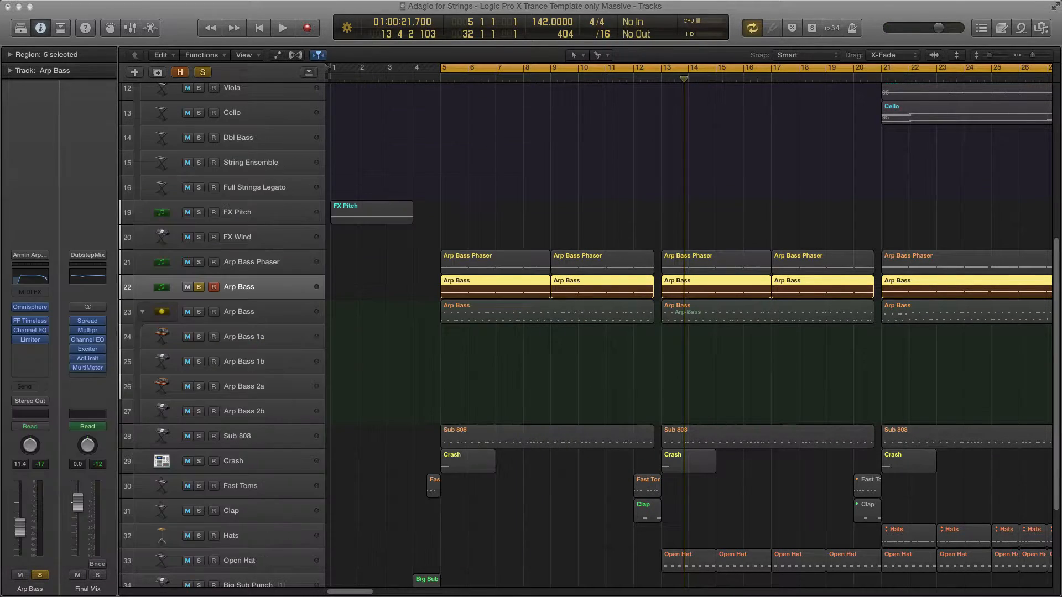
key(v)
click(405, 280)
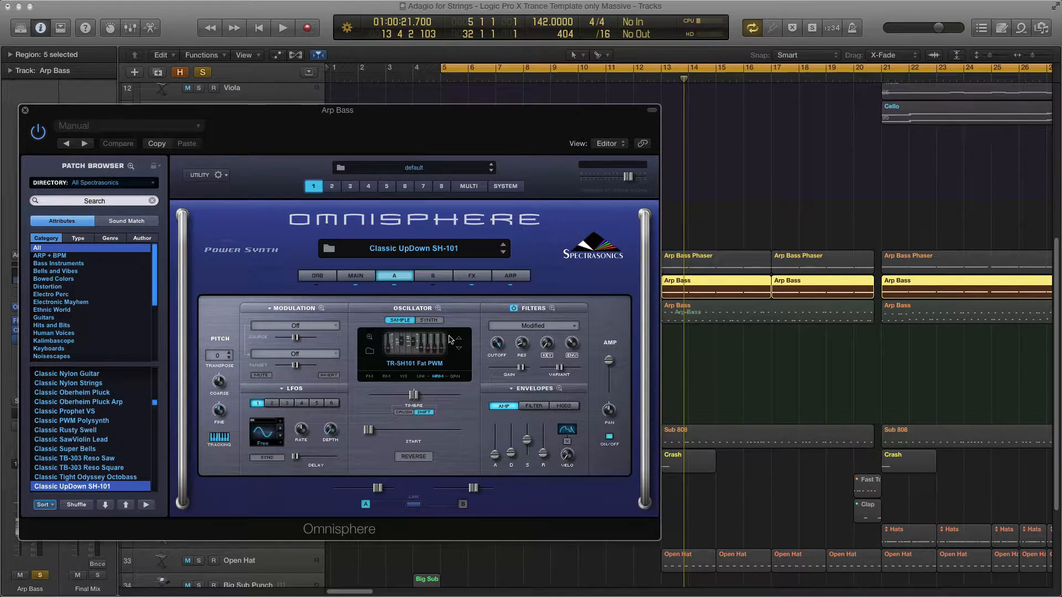
key(space)
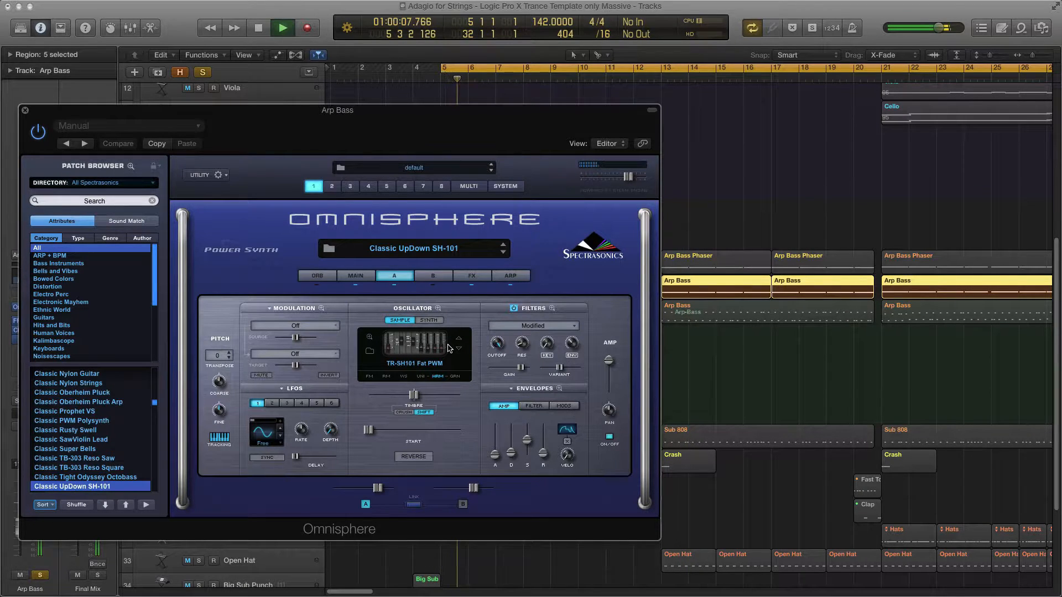
key(space)
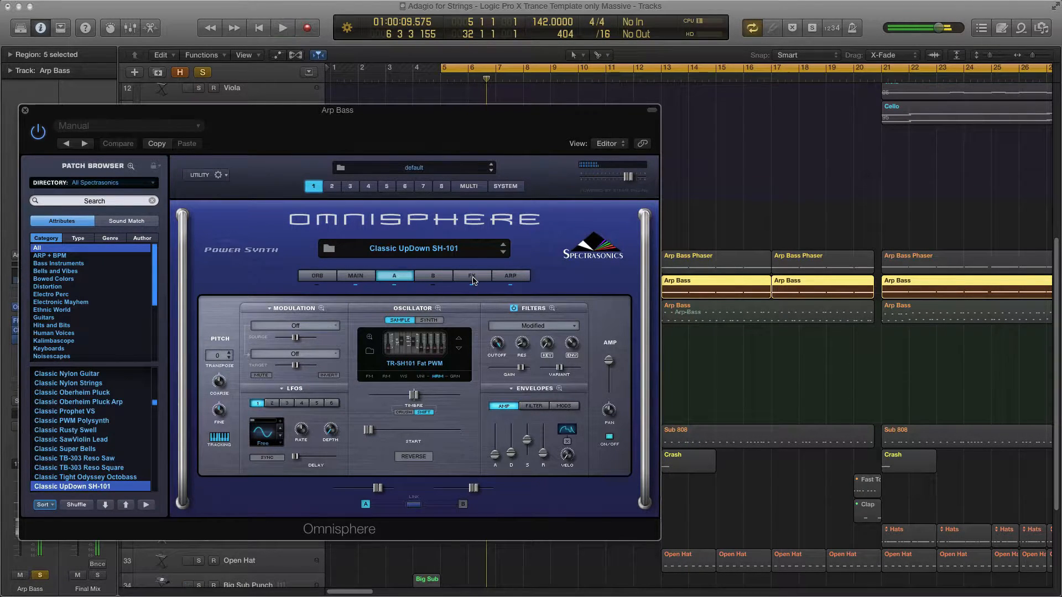
Step: Bypass the Flame and Chorus Echo effects in Omnisphere's layer A effects rack, then listen to the dry Arp Bass
click(472, 276)
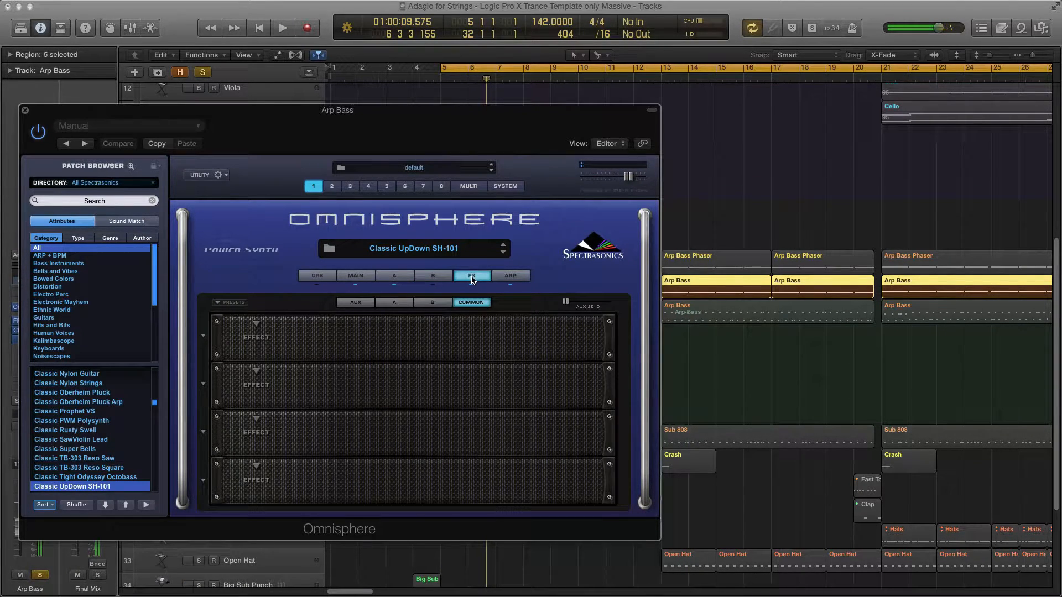
click(433, 303)
click(401, 304)
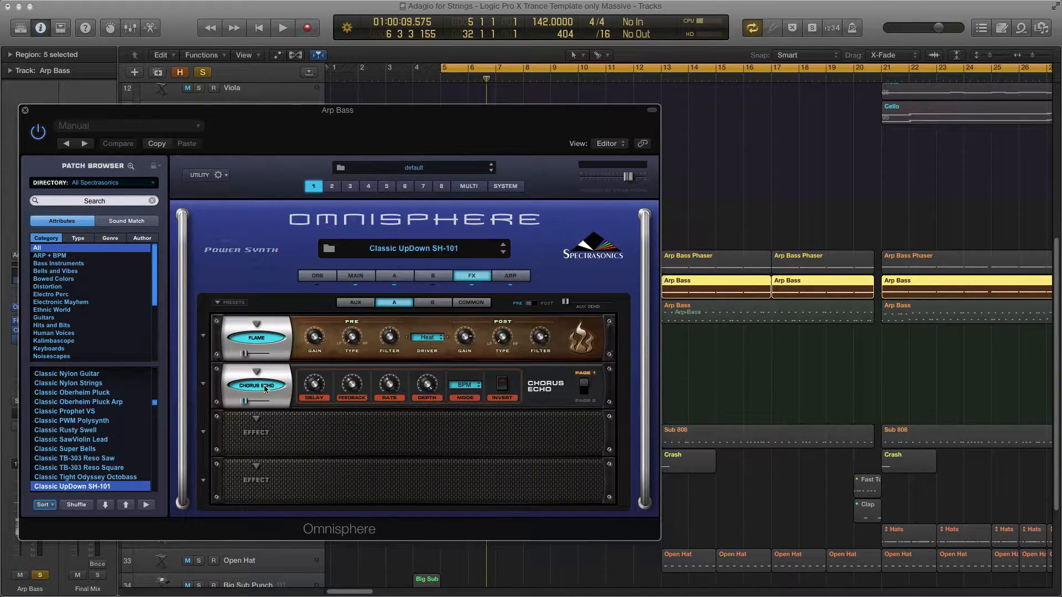
click(264, 385)
click(253, 340)
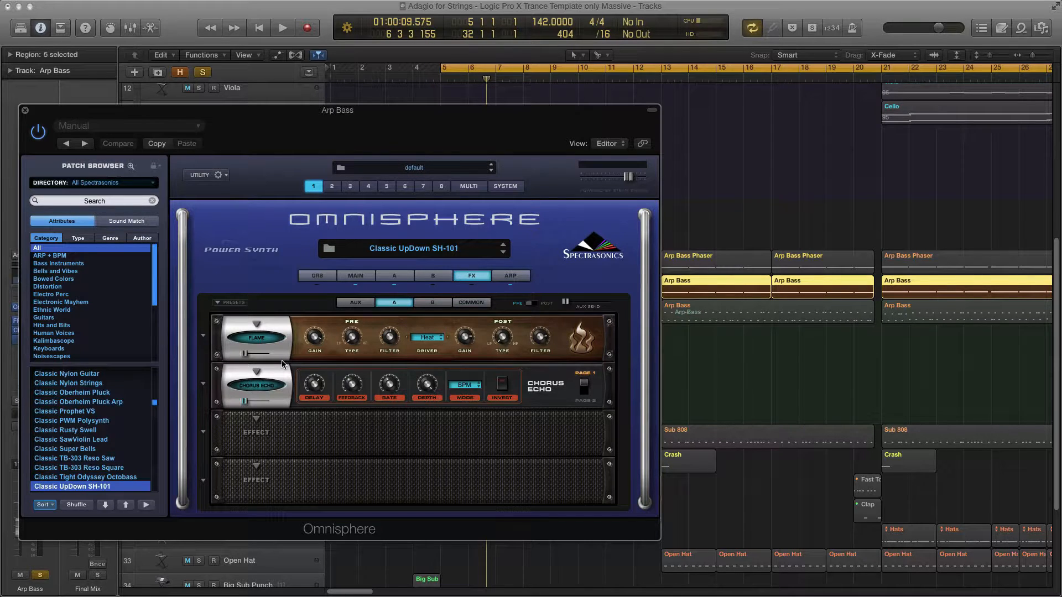
key(space)
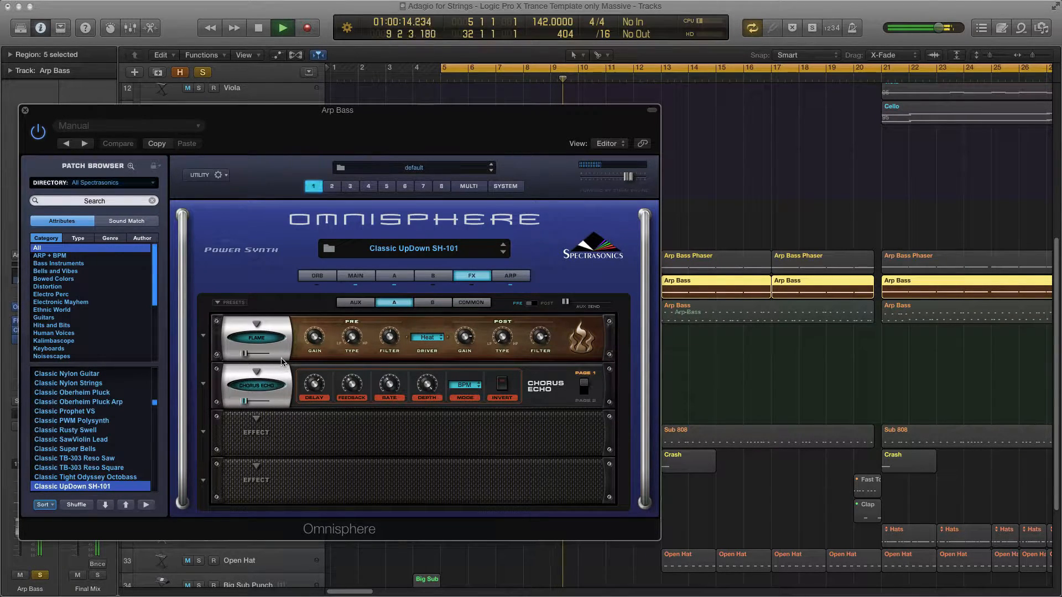
key(space)
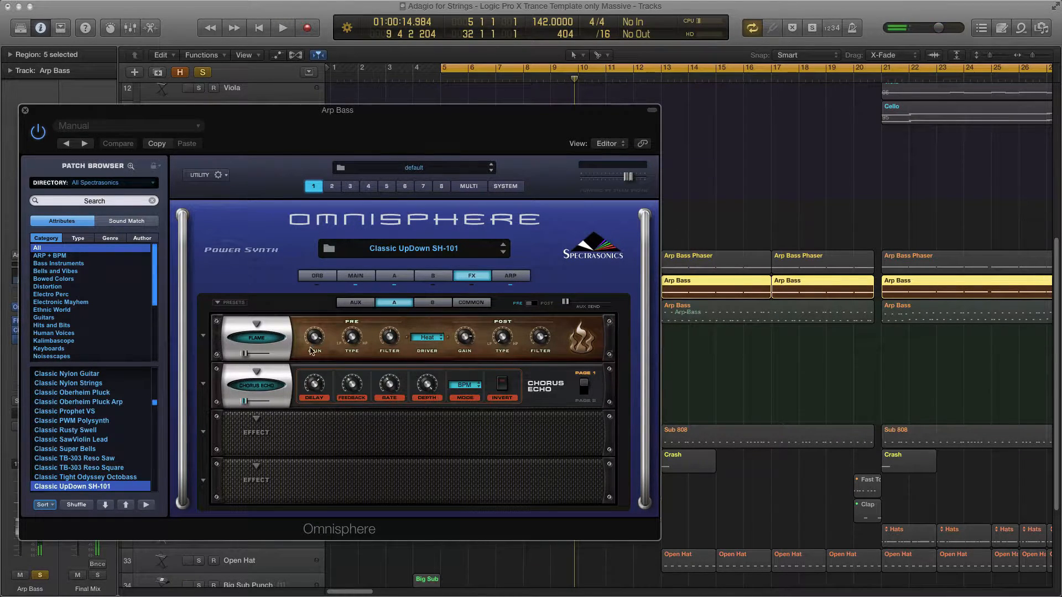
Step: Put the Omnisphere window aside and compare the channel strips of Arp Bass Phaser, Arp Bass and Arp Bass 1a
drag(310, 115, 155, 149)
key(super+w)
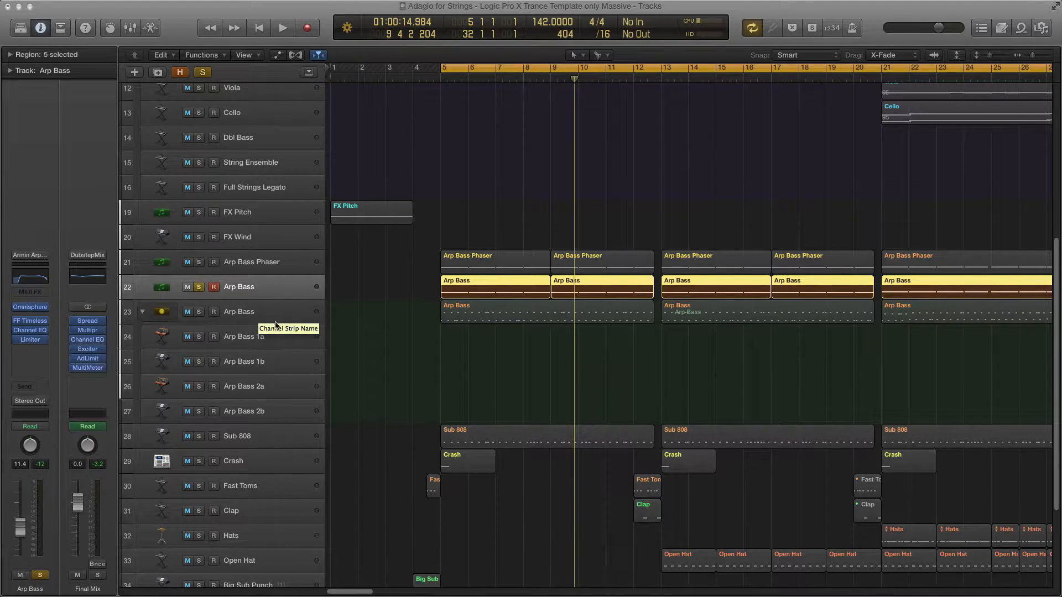
click(263, 264)
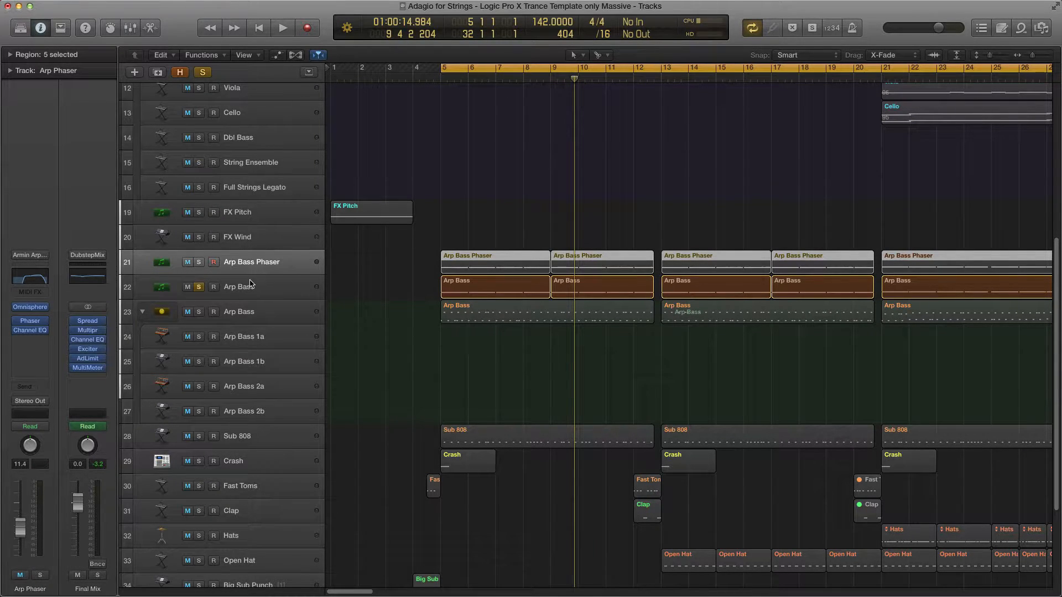
click(252, 287)
click(256, 337)
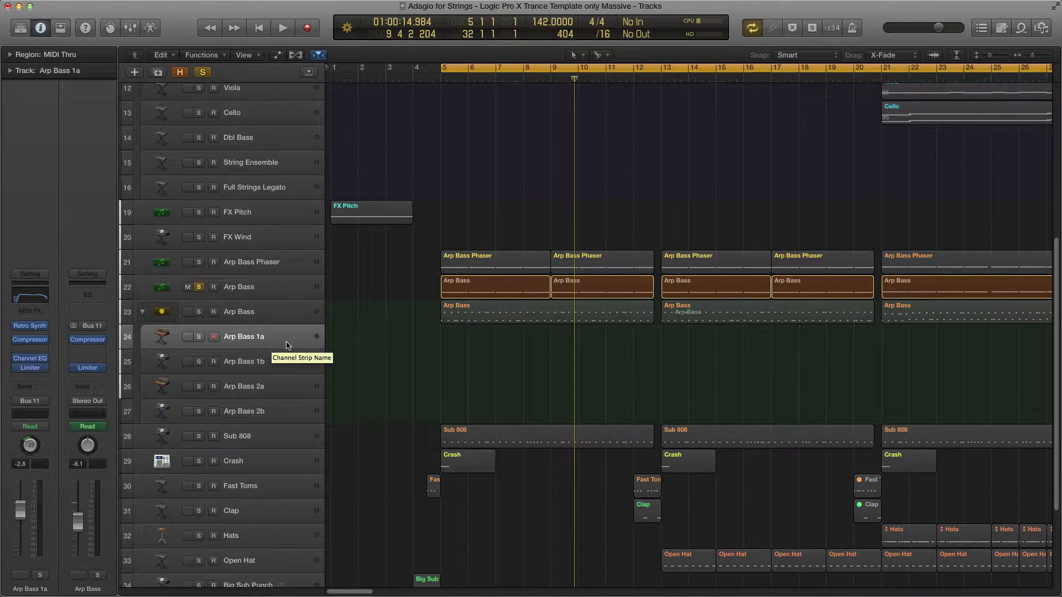
Step: Bring Omnisphere back, show layer B of the patch, listen briefly to the Arp Bass, and put the window away
drag(0, 127, 371, 113)
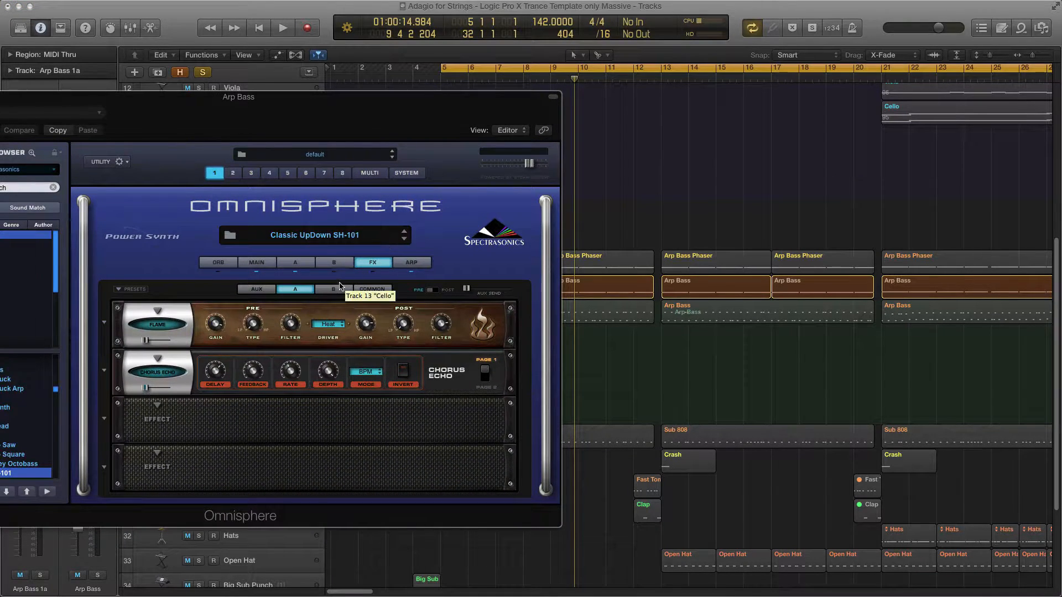
click(334, 264)
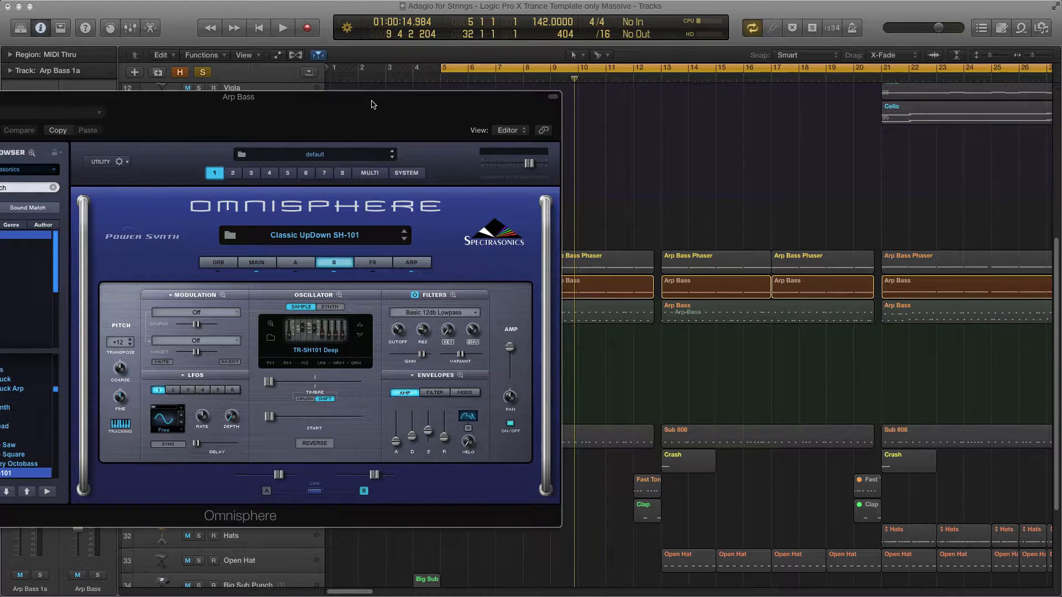
drag(371, 104, 118, 108)
key(space)
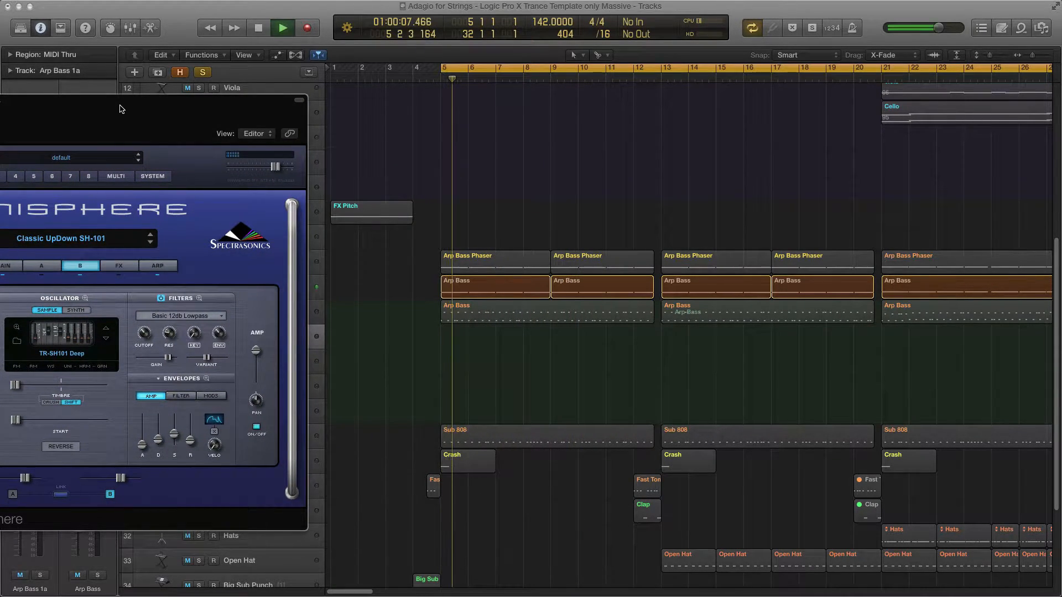
key(space)
drag(122, 104, 0, 121)
key(super+w)
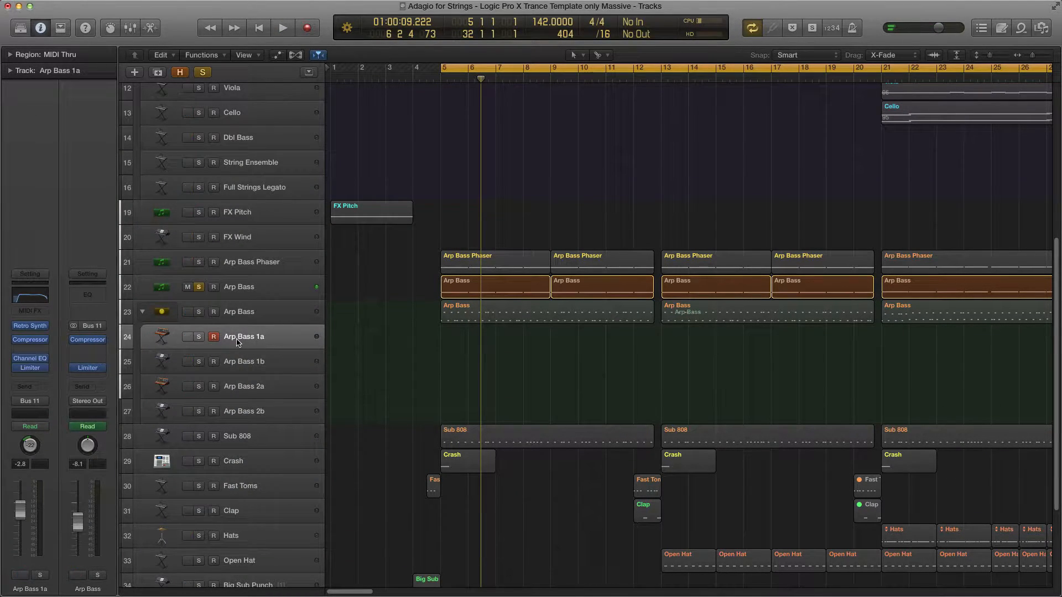
Step: Switch the solo from Arp Bass track 22 to Arp Bass 1a and review its Retro Synth's main controls and global settings
click(197, 339)
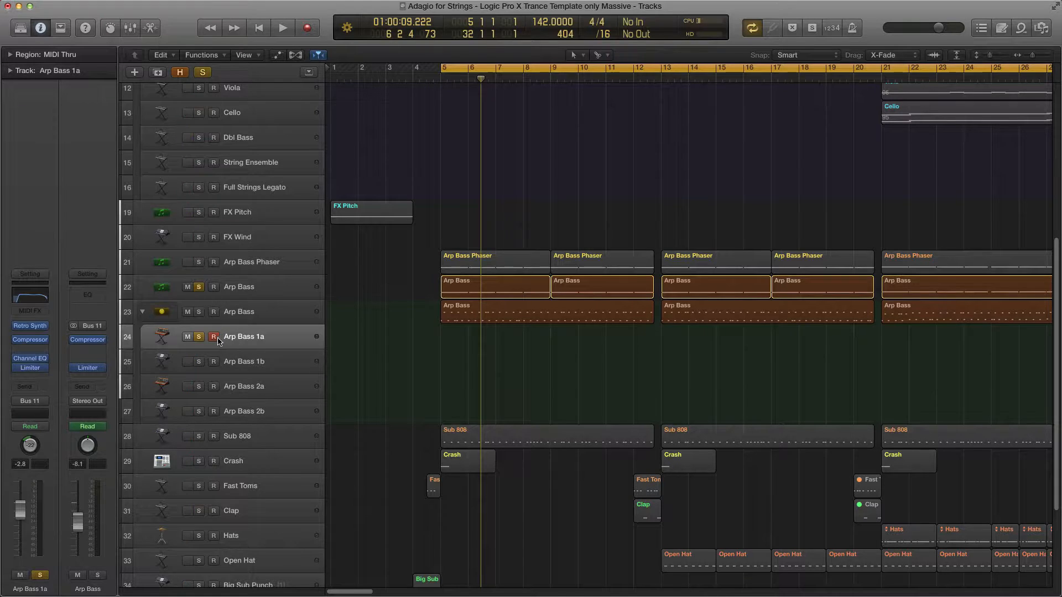
click(199, 288)
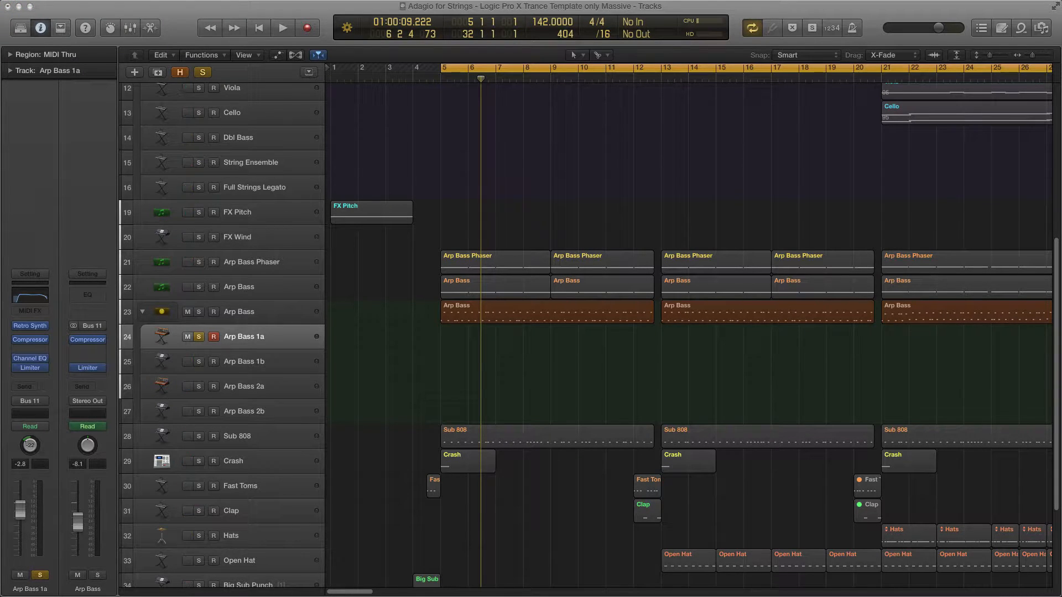
drag(432, 152, 662, 134)
click(871, 519)
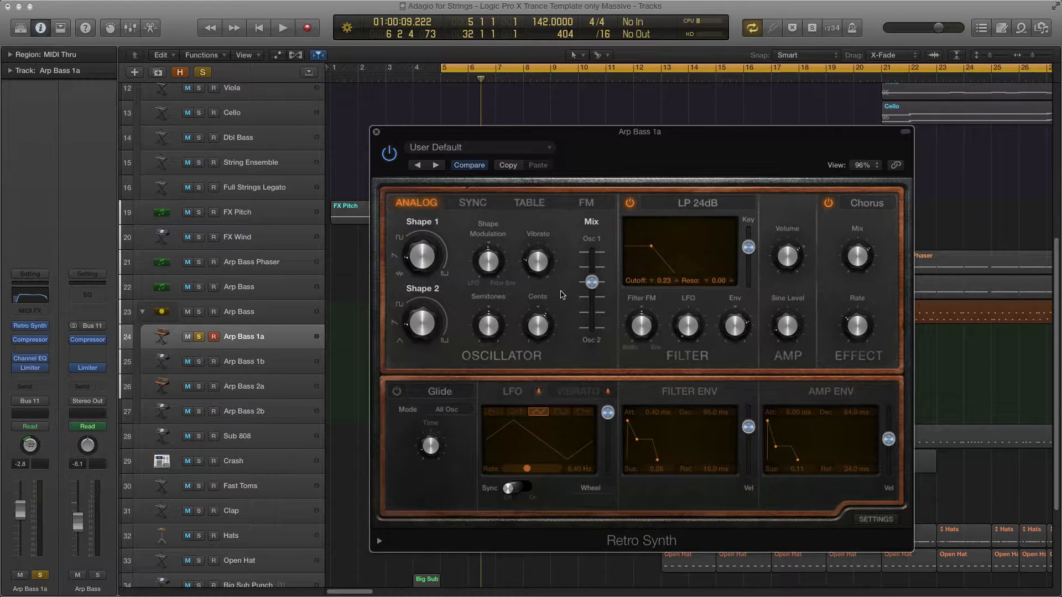
click(877, 520)
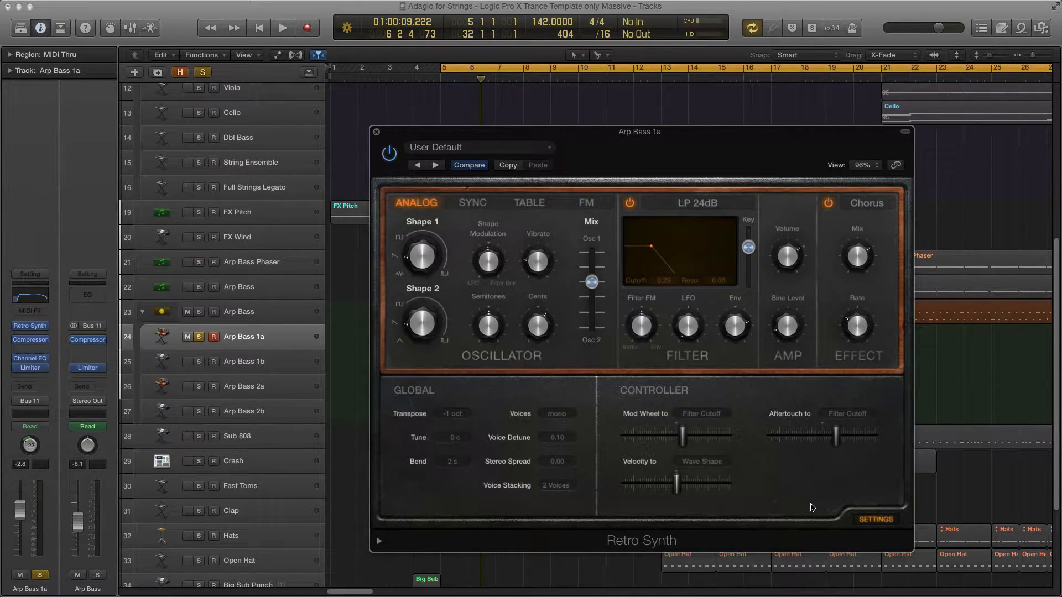
click(876, 520)
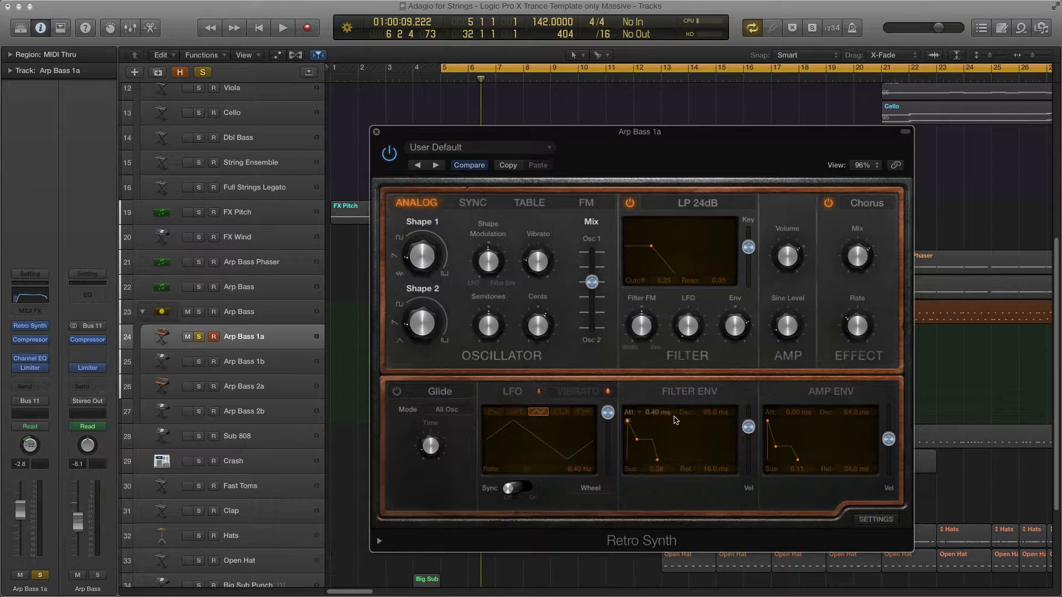
drag(454, 136, 611, 153)
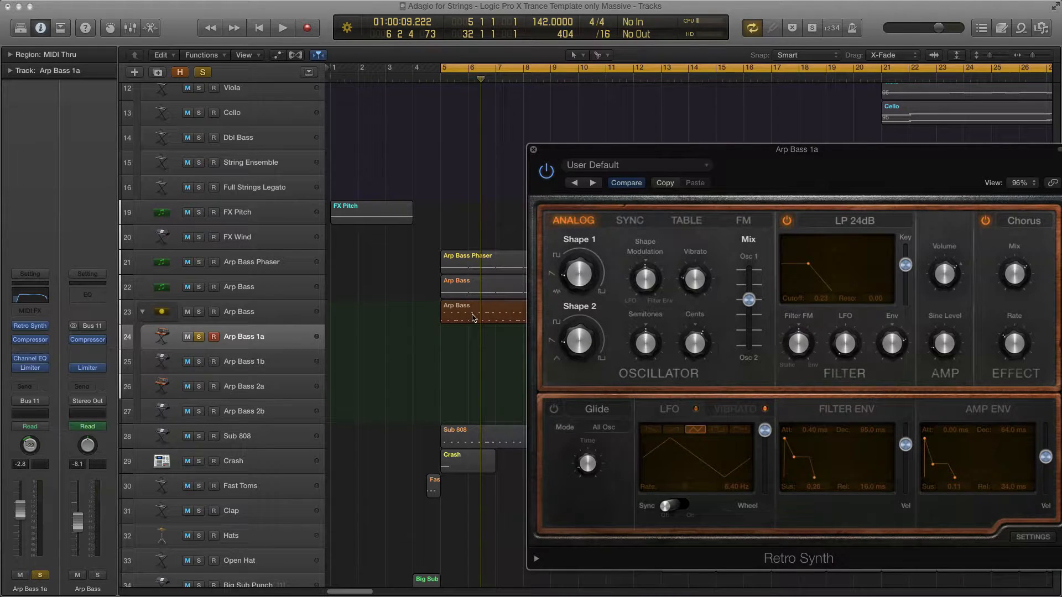
drag(604, 151, 0, 160)
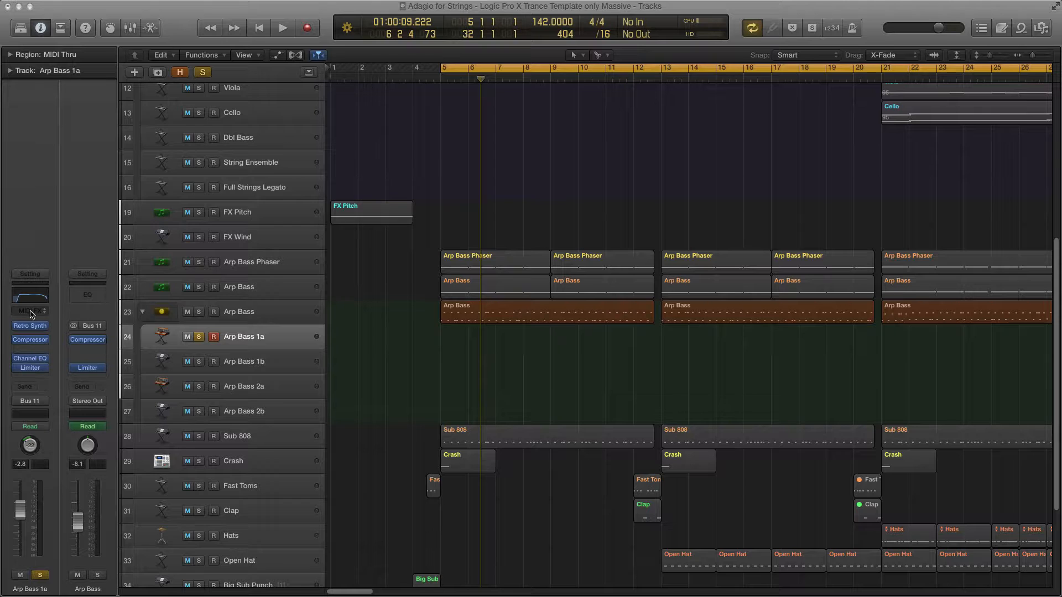
Step: Insert an Arpeggiator MIDI effect on Arp Bass 1a and set its note order to up/down
click(30, 311)
click(67, 326)
drag(385, 161, 443, 149)
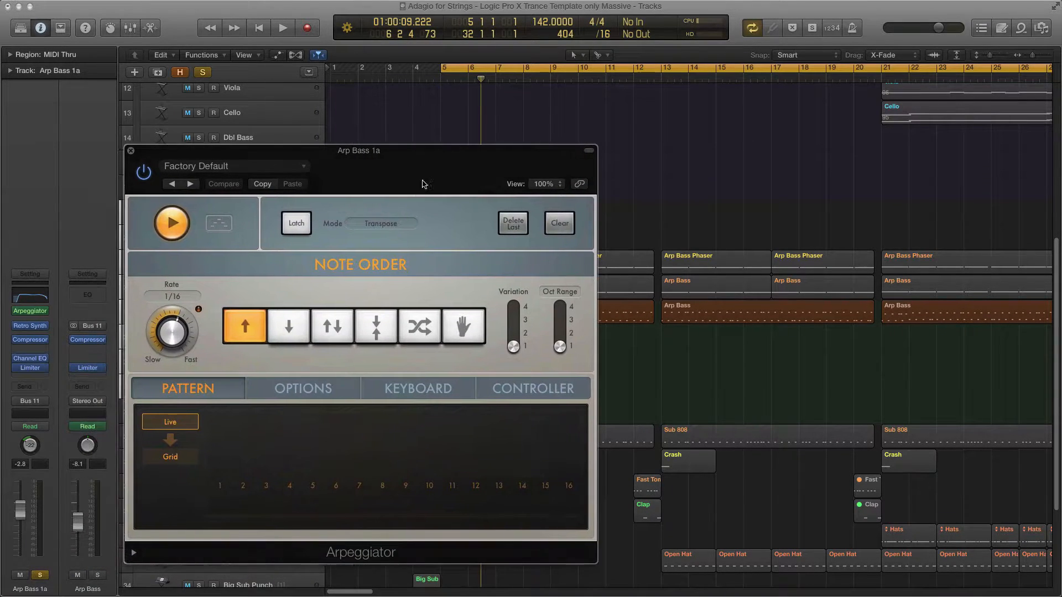
click(382, 327)
click(319, 329)
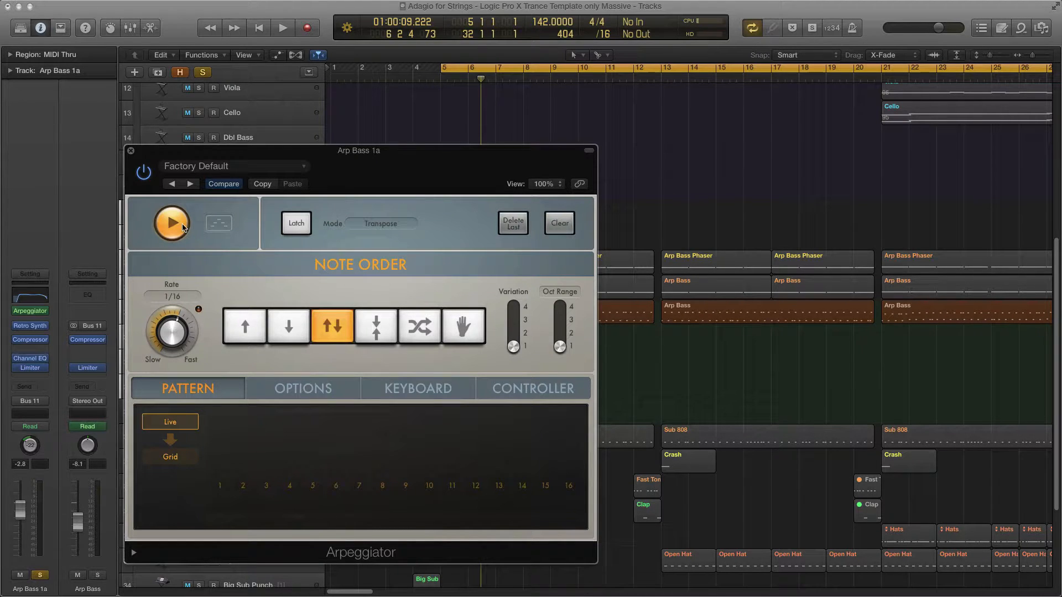
drag(173, 150, 200, 148)
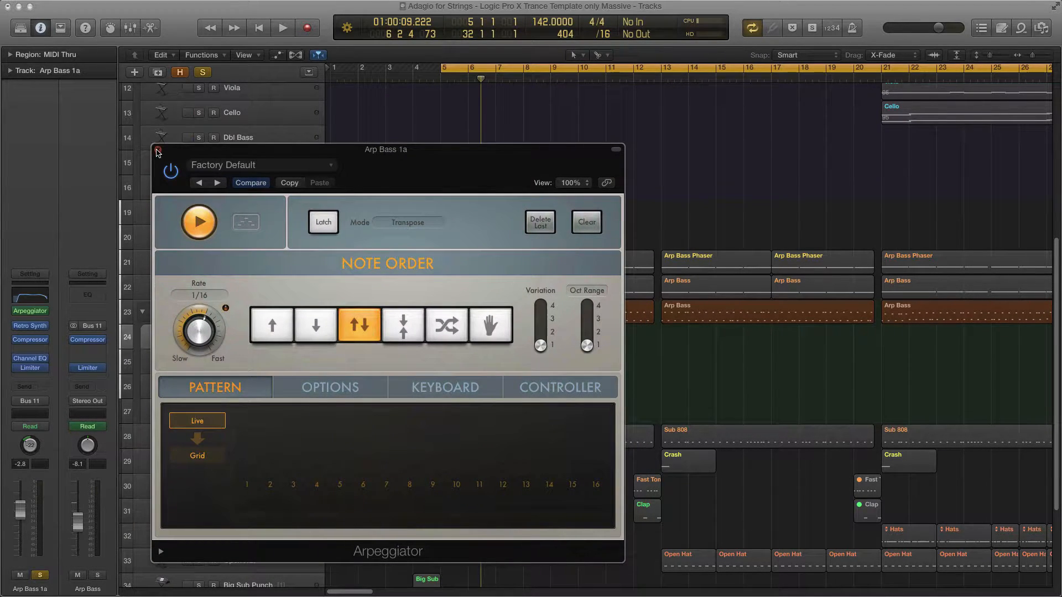
click(157, 150)
Step: Remove the Arpeggiator from the Arp Bass 1a channel strip
mouse_move(24, 316)
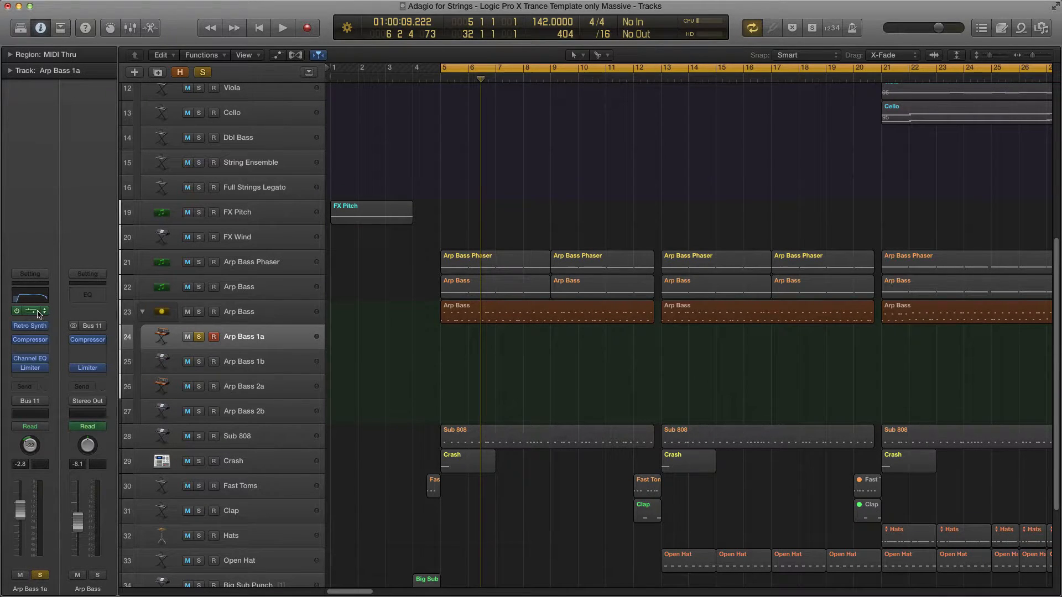
click(44, 312)
click(44, 294)
Step: Open the first Arp Bass region of track 23 in the Piano Roll and select the last four upper-octave notes
click(572, 319)
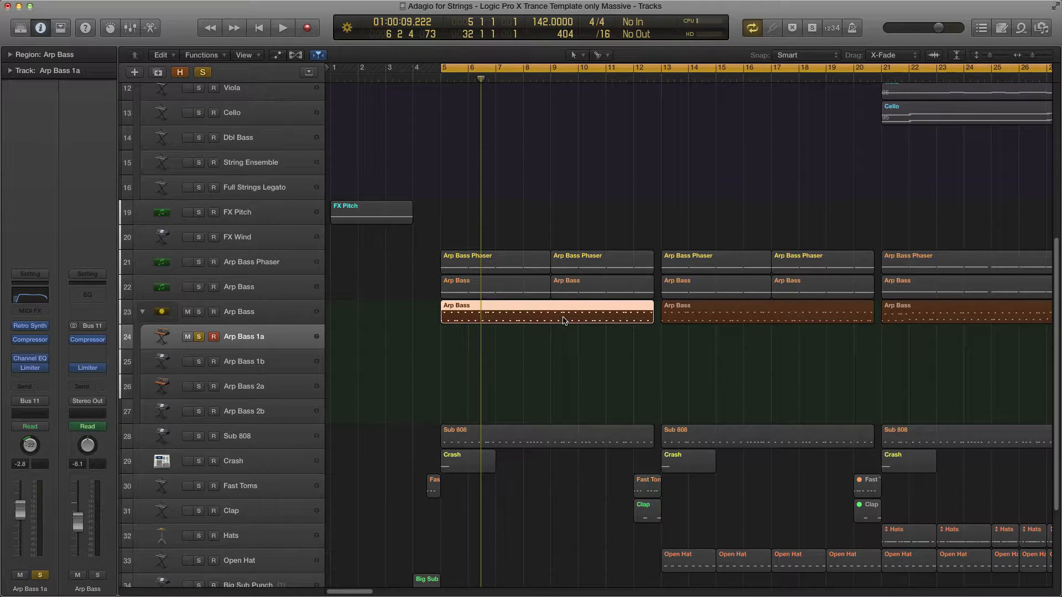
key(p)
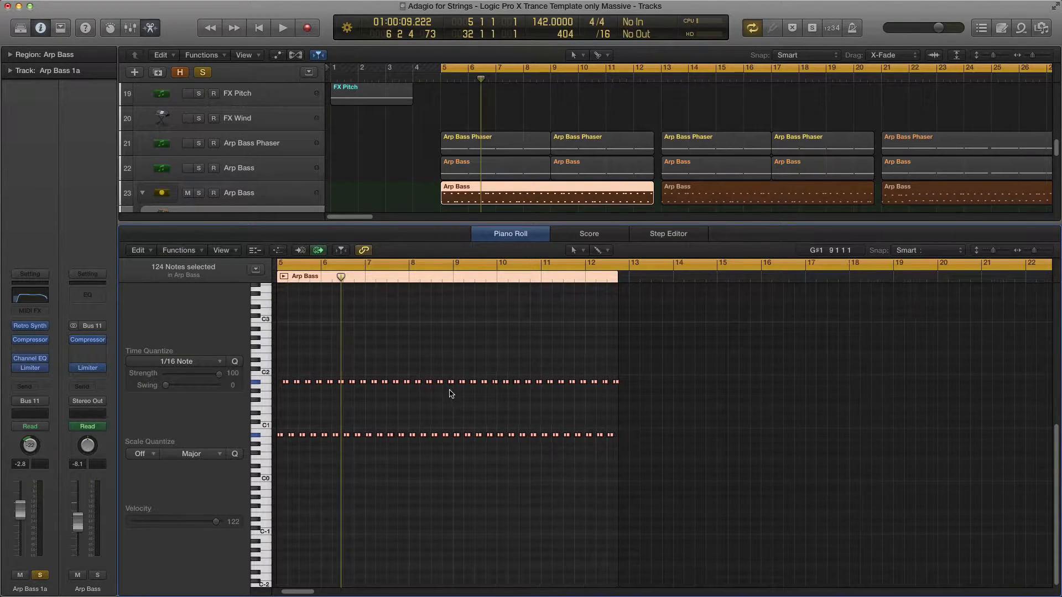
key(super+Left)
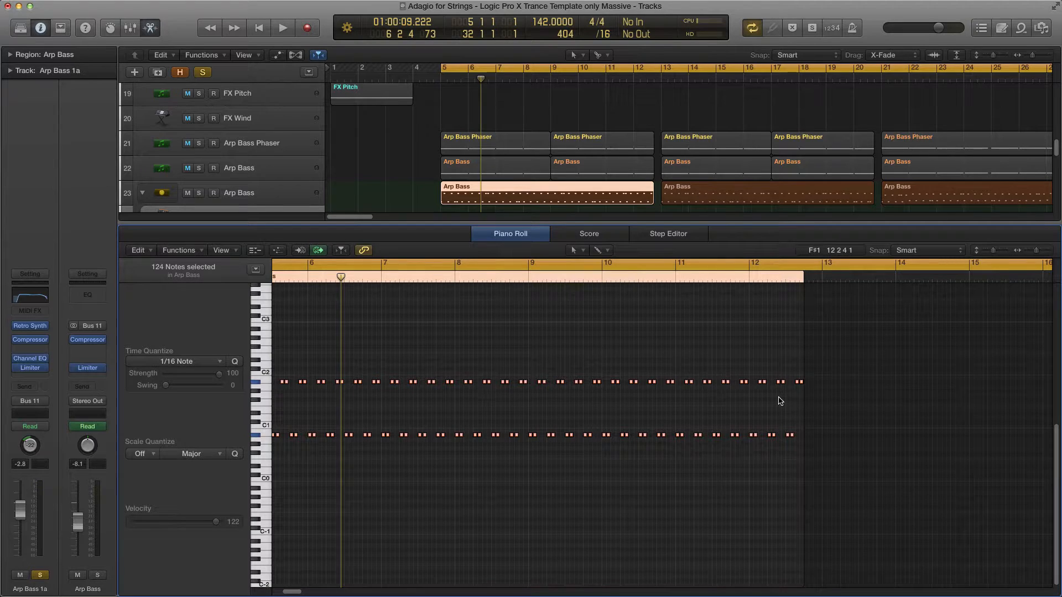
drag(773, 402, 808, 379)
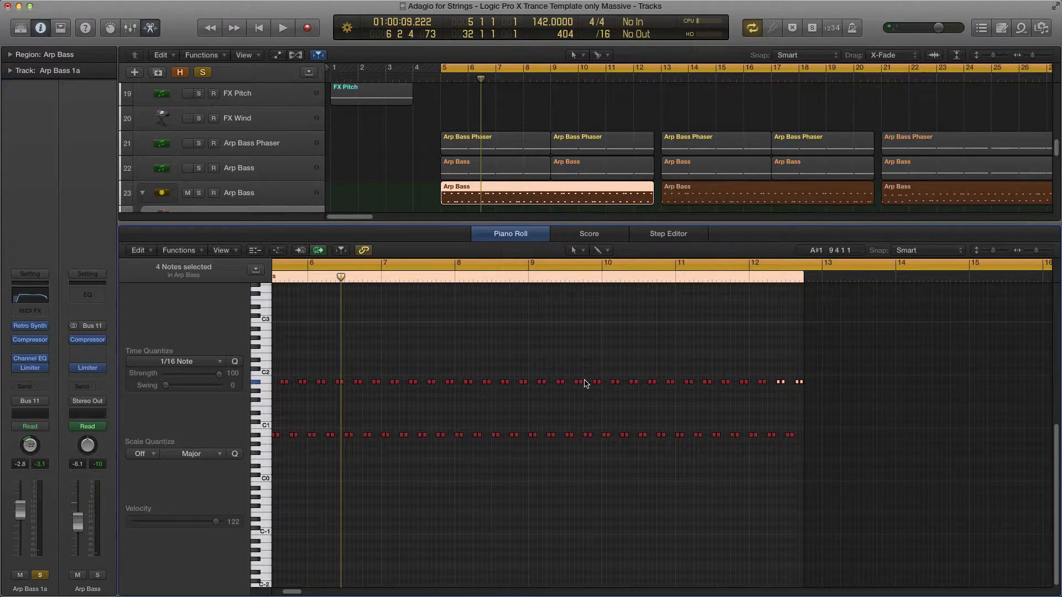
Step: Bypass the Compressor and the Channel EQ on the Arp Bass 1a channel strip
scroll(568, 367, left, 5)
click(17, 339)
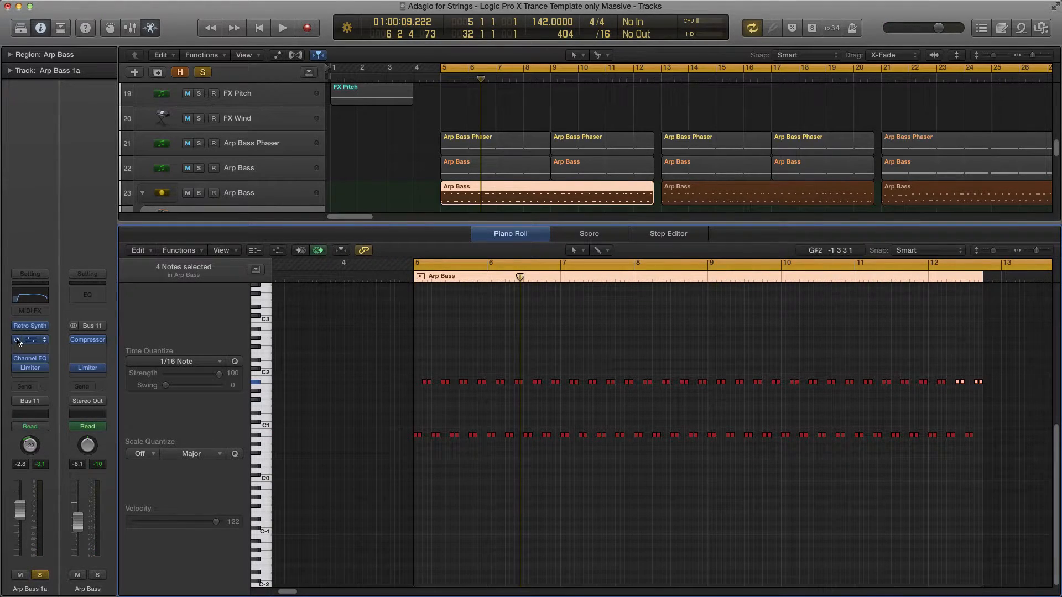
click(17, 359)
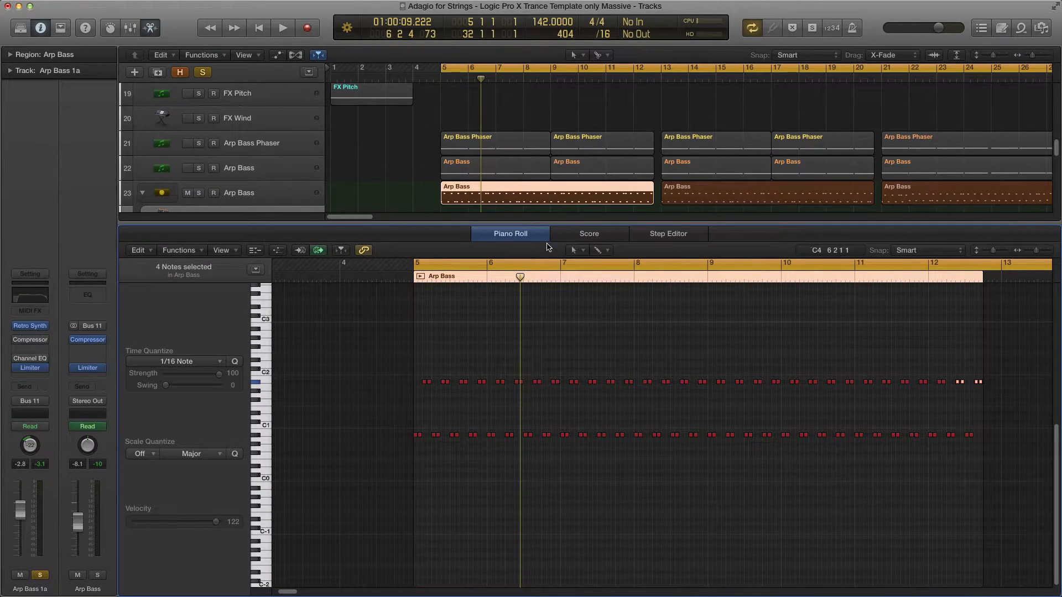
Step: Play back the soloed Arp Bass 1a with its Compressor and Channel EQ bypassed
scroll(362, 164, up, 1)
scroll(362, 165, down, 3)
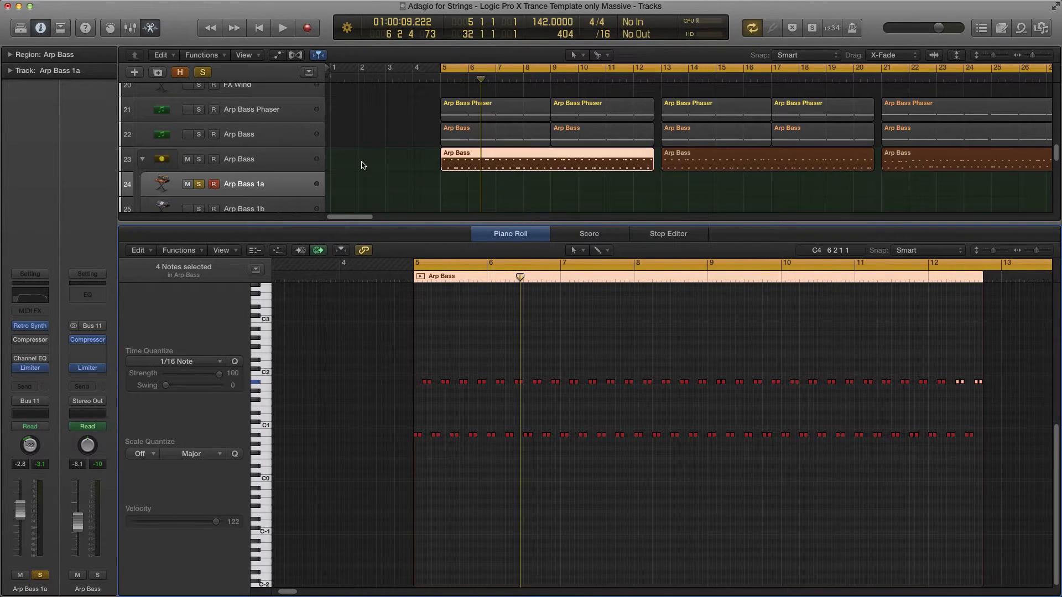
scroll(355, 165, up, 2)
scroll(356, 164, down, 3)
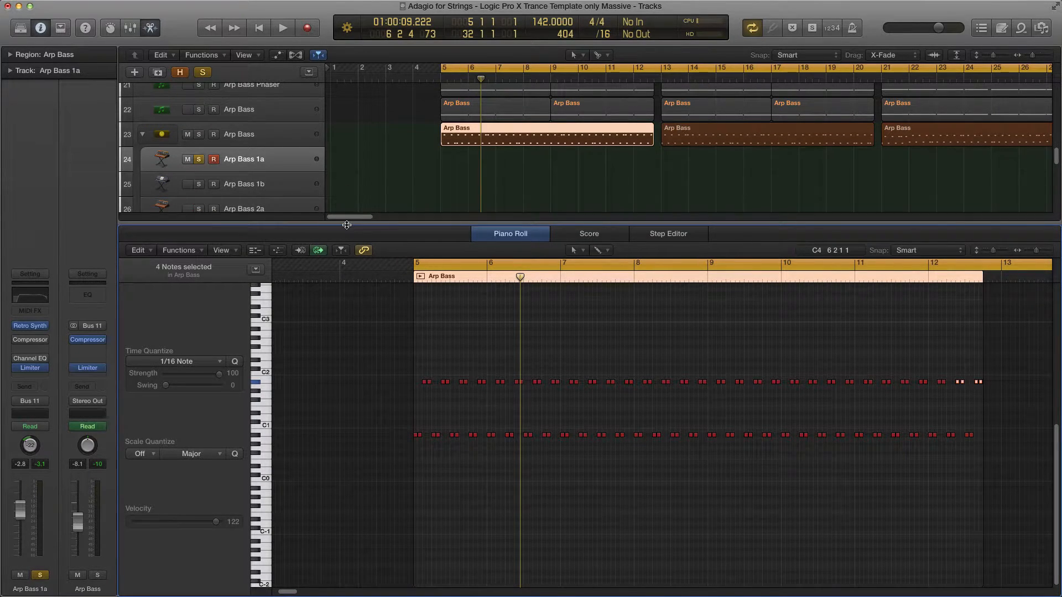
key(space)
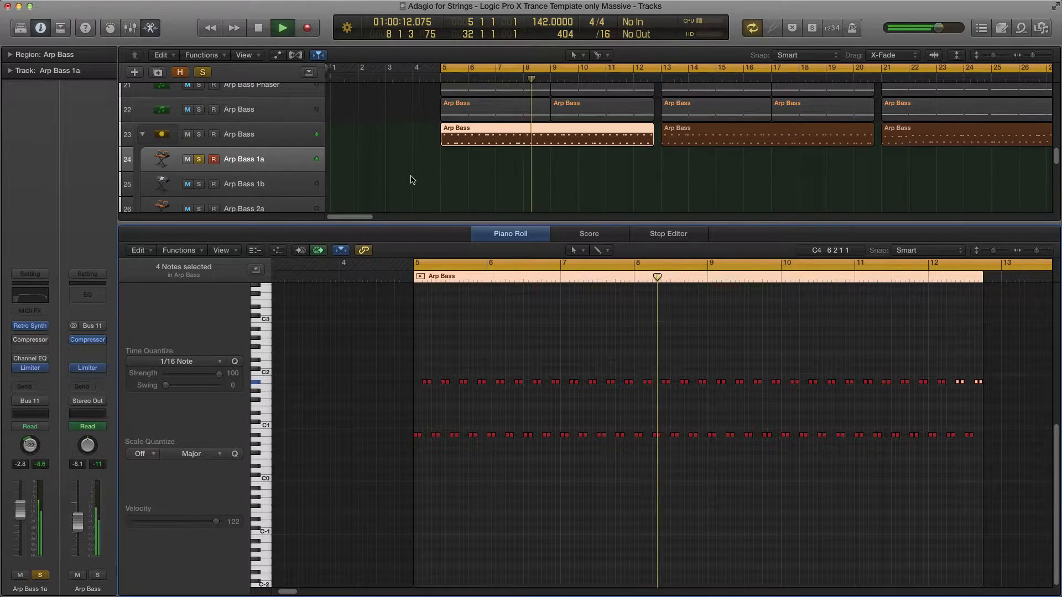
key(space)
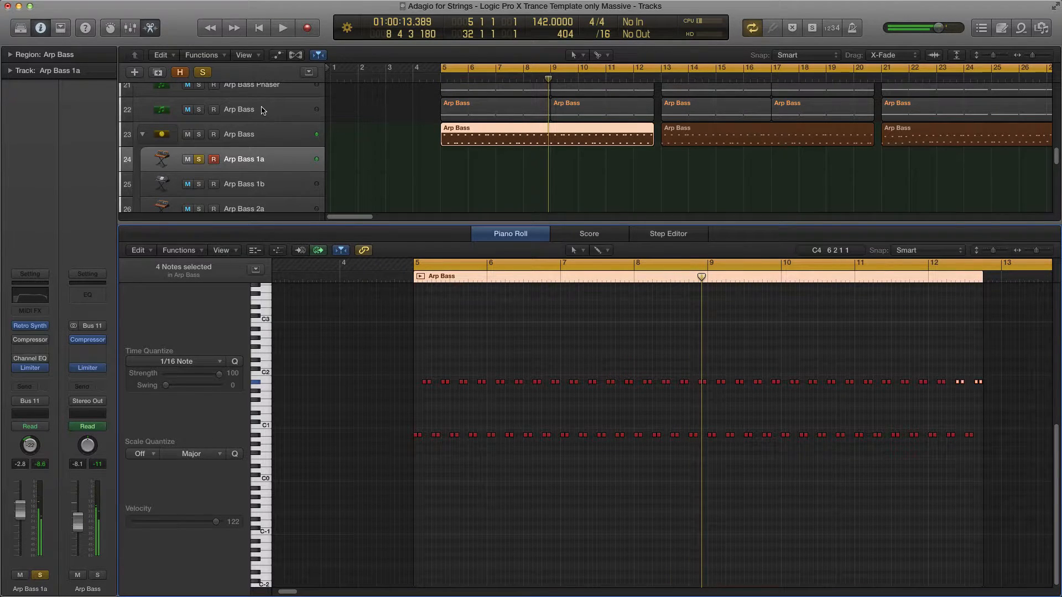
Step: Switch the solo from Arp Bass 1a to Arp Bass track 22 and play it for comparison
click(262, 110)
click(199, 160)
key(shift+space)
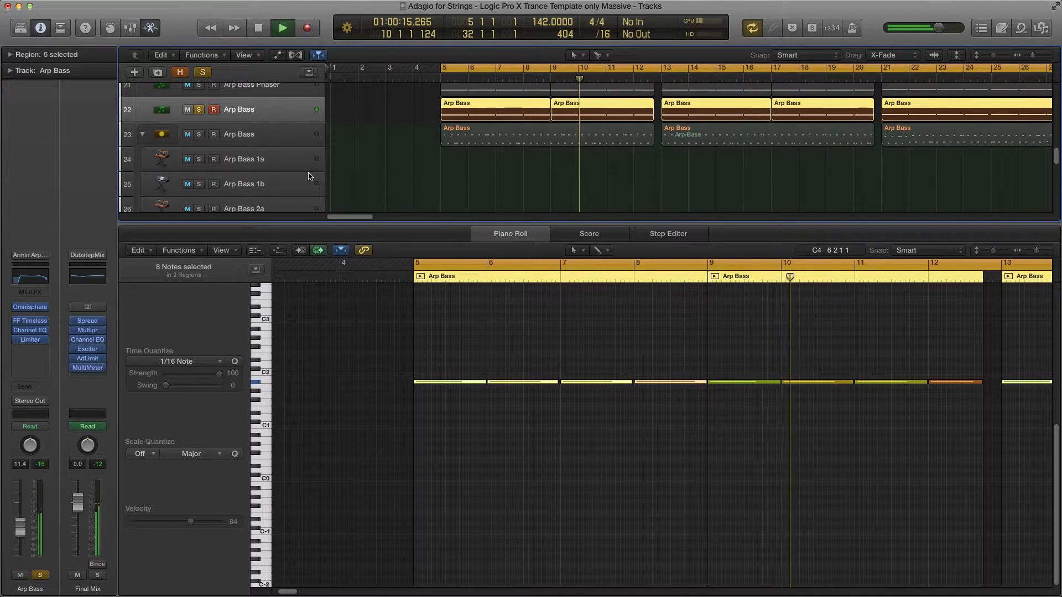
key(space)
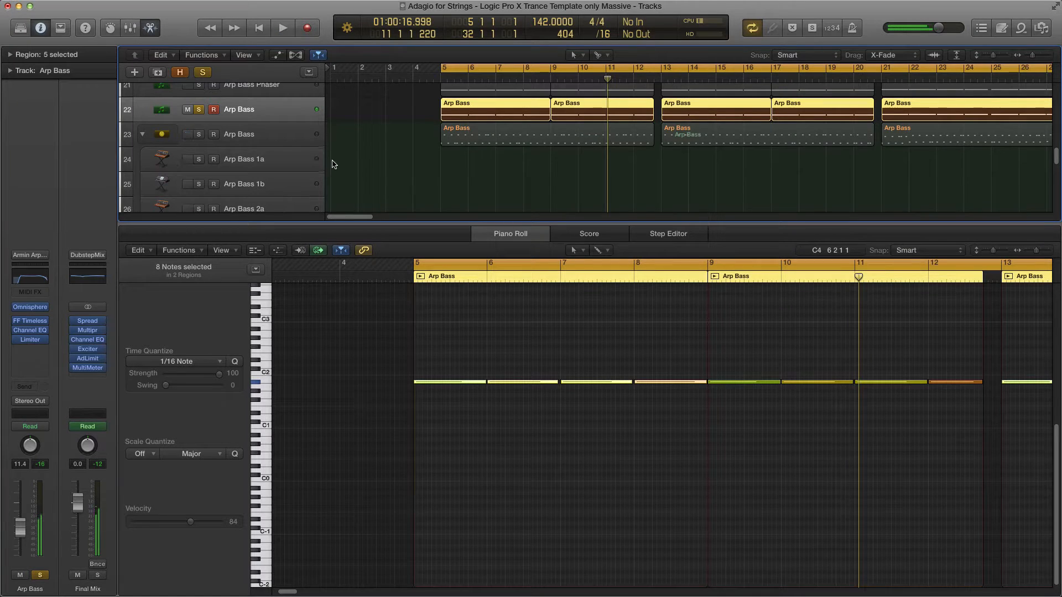
Step: Return the solo to Arp Bass 1a and start playback
click(262, 139)
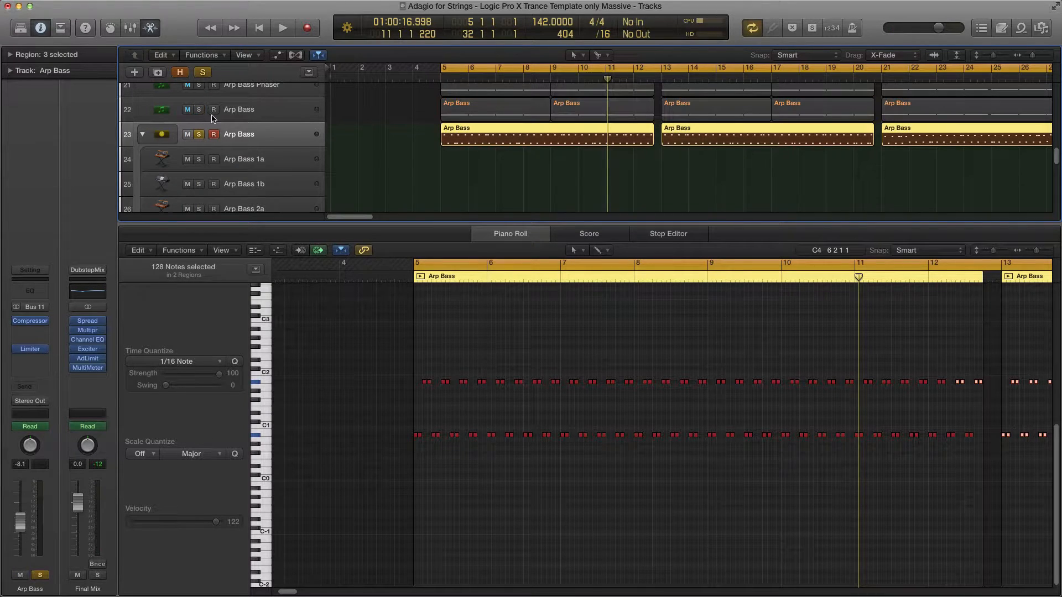
click(284, 160)
key(space)
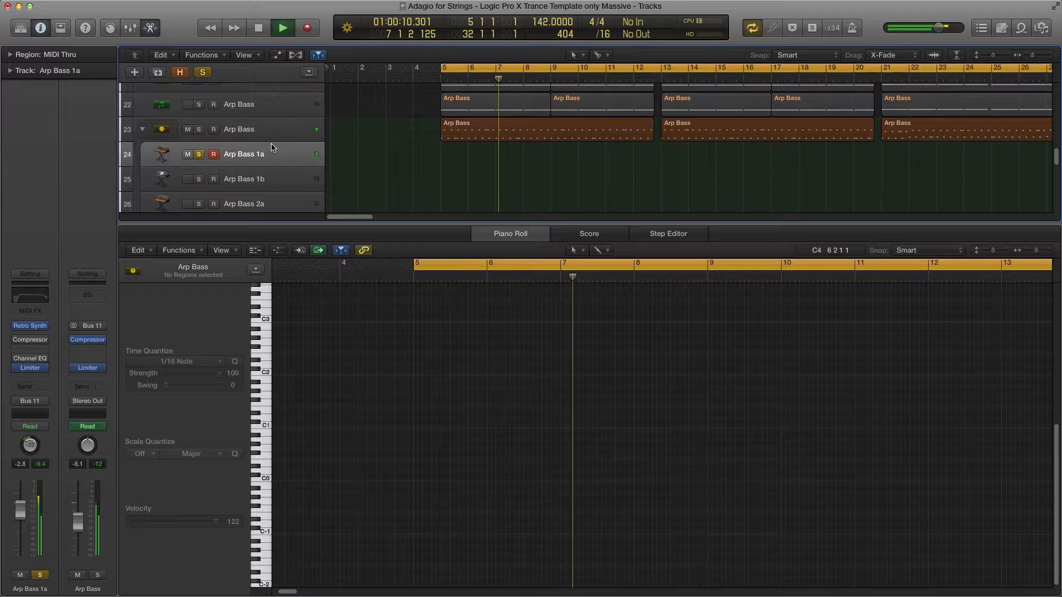
Step: Open the Retro Synth on Arp Bass 1a, switch off its Chorus effect while it plays, and stop playback
click(30, 325)
drag(391, 174, 680, 154)
click(682, 212)
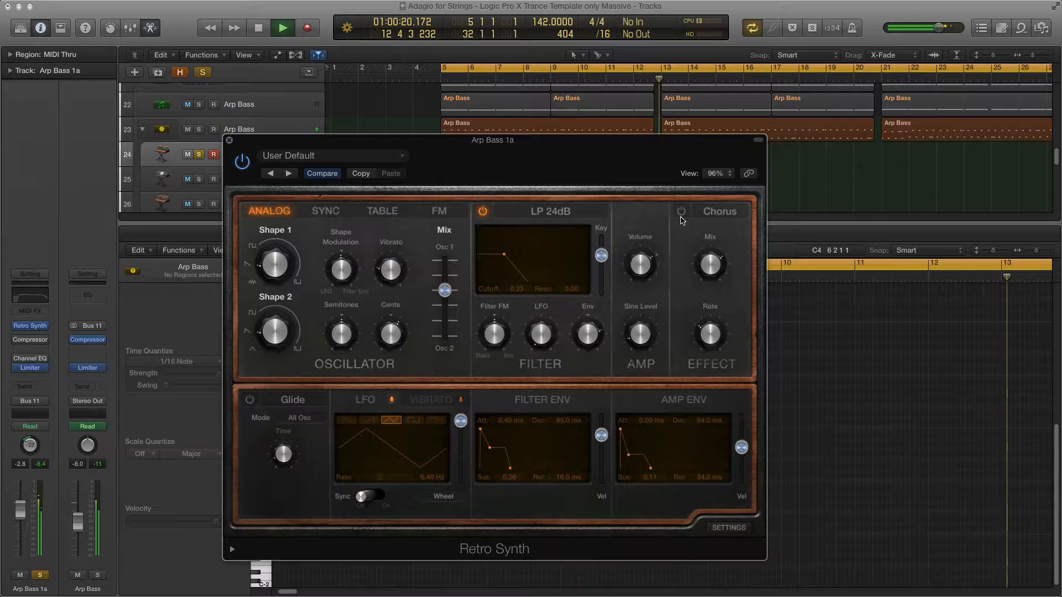
key(space)
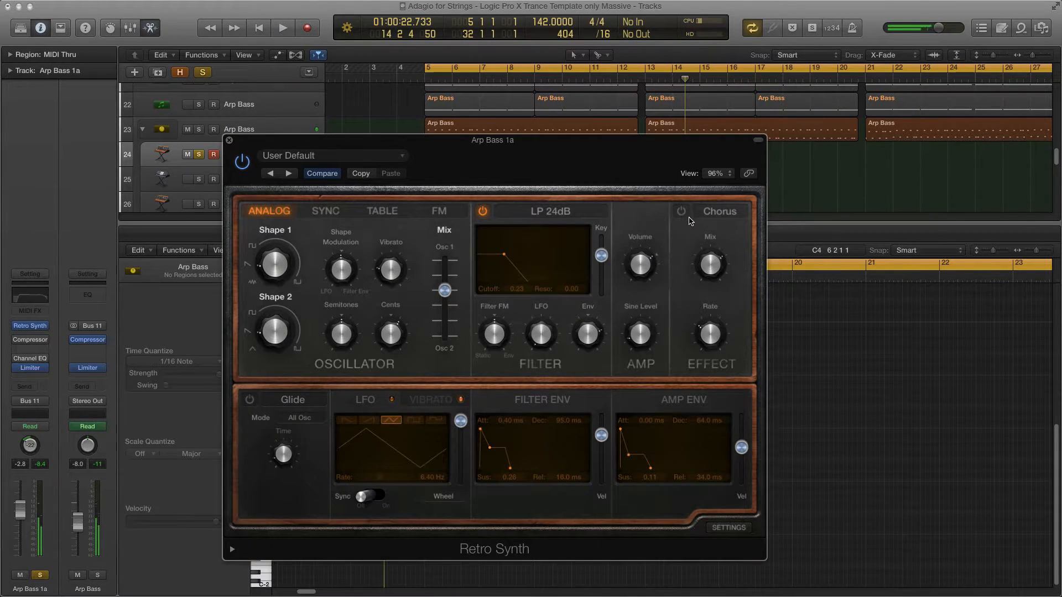
Step: Examine the Retro Synth's envelopes, filter modulation knobs, global settings and Voices options, leaving Voices on mono
mouse_move(692, 233)
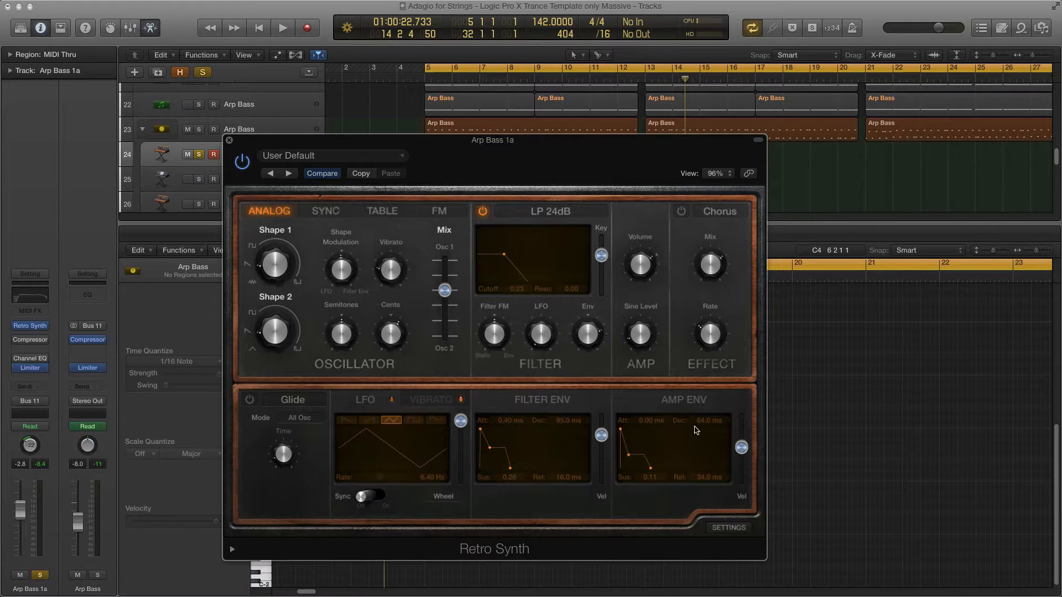
mouse_move(587, 339)
drag(596, 337, 597, 336)
mouse_move(547, 338)
click(728, 527)
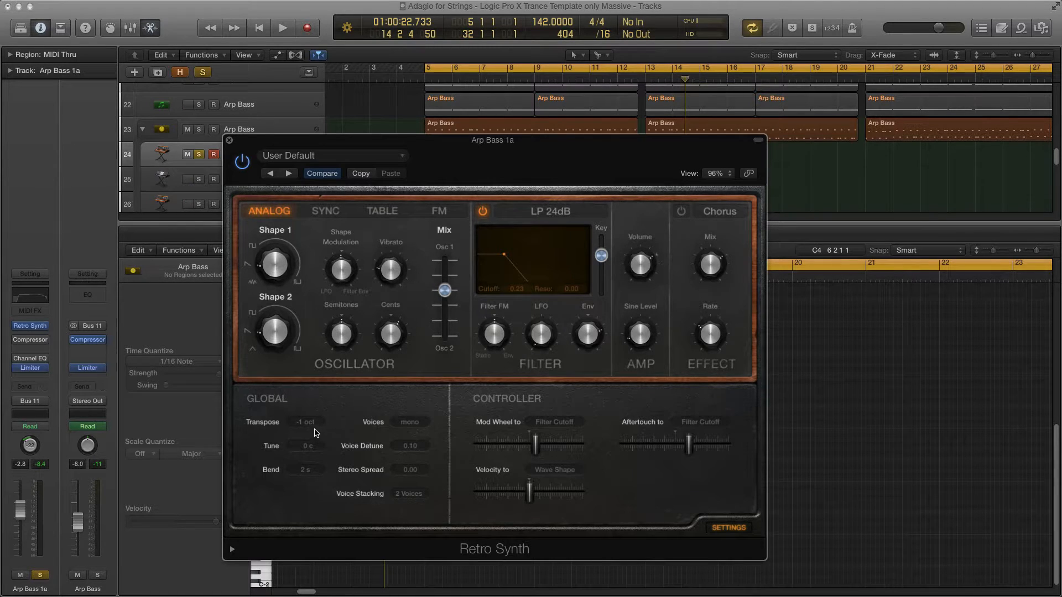
click(405, 423)
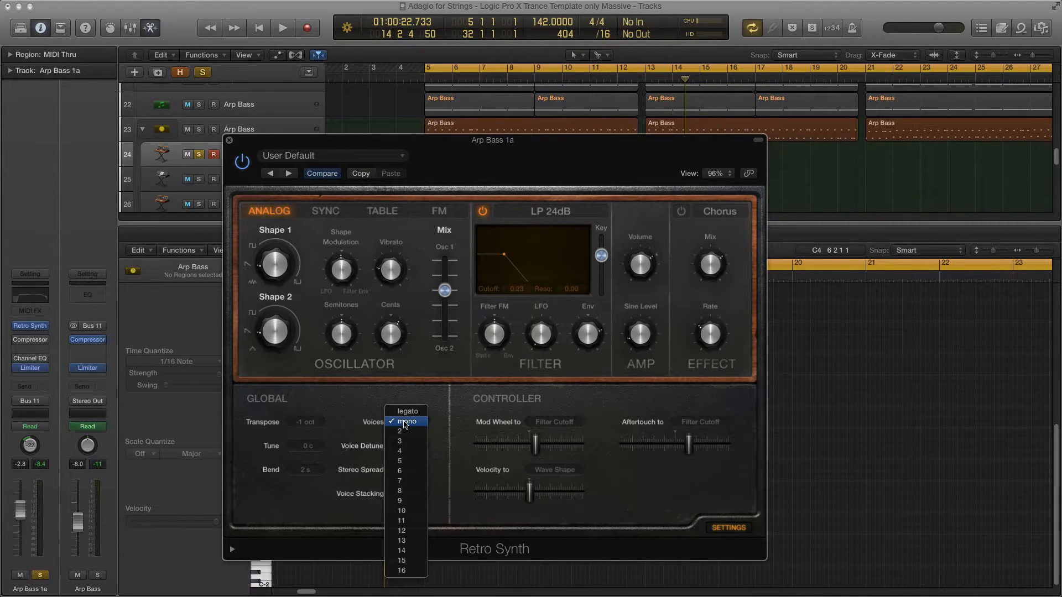
click(358, 402)
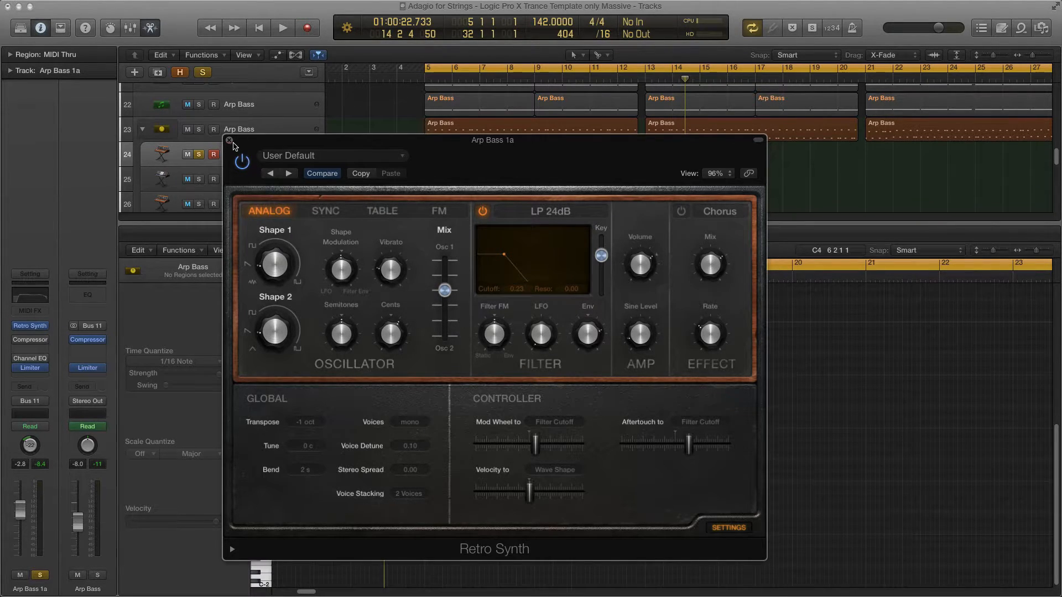
Step: Close the Retro Synth and briefly play back Arp Bass 1a
click(229, 140)
key(space)
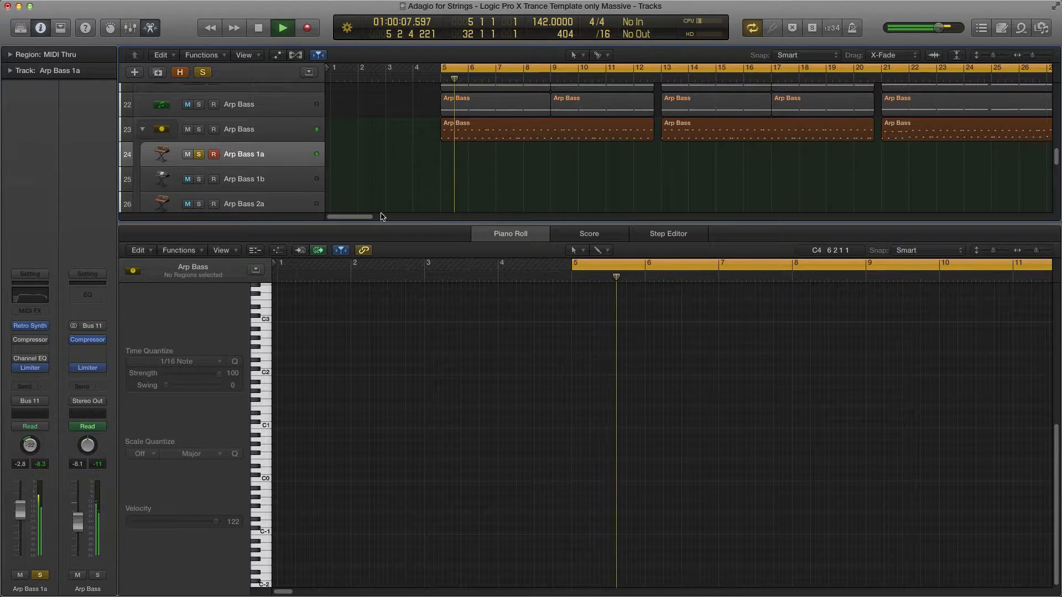
key(space)
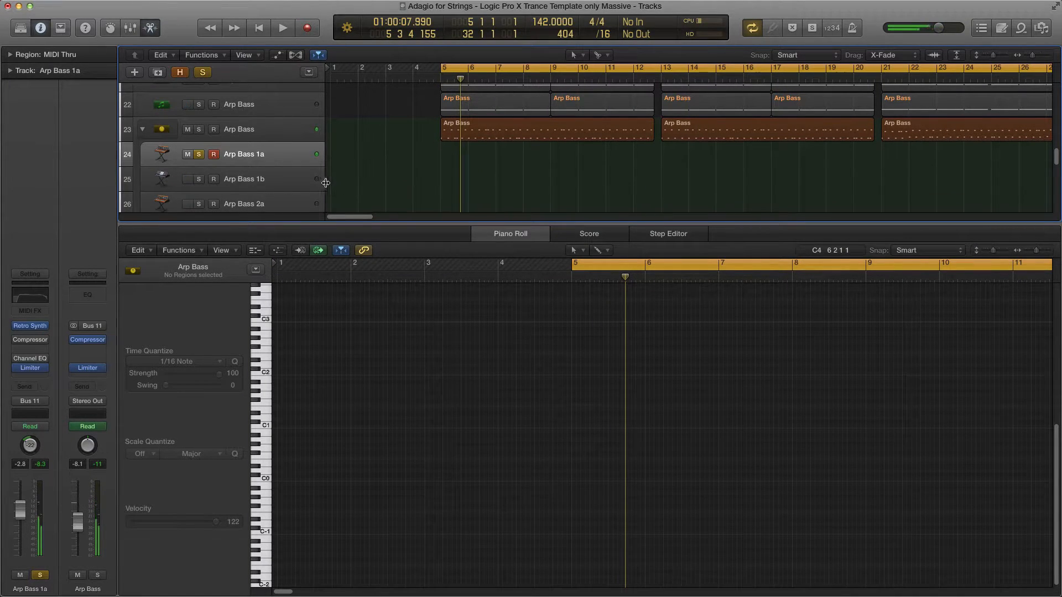
Step: Switch the solo from Arp Bass 1a to Arp Bass 1b and bring up its ES2 synth
click(277, 179)
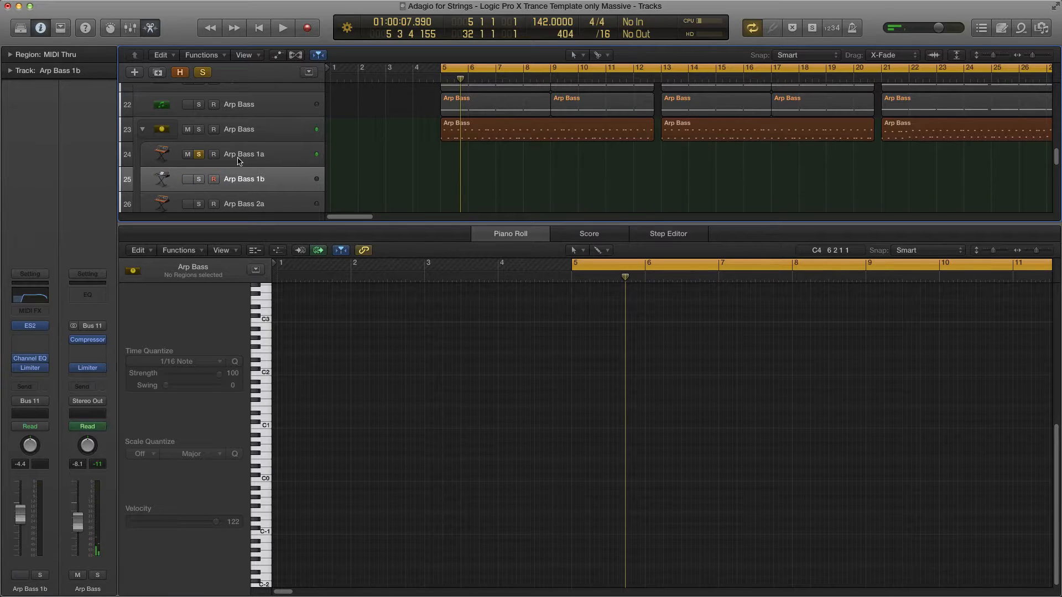
click(200, 179)
click(200, 155)
mouse_move(33, 329)
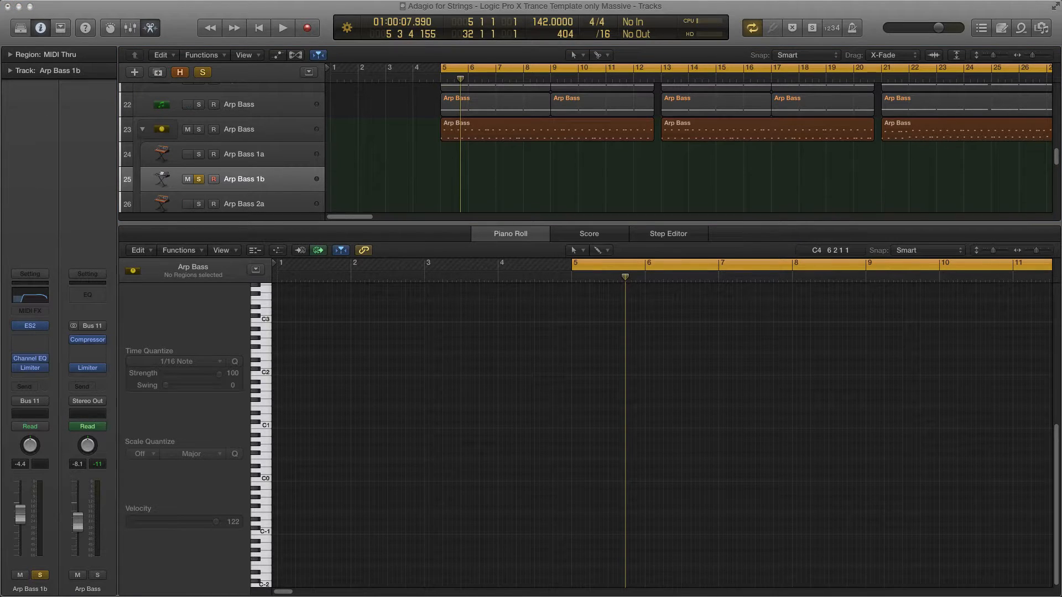
key(v)
drag(627, 164, 648, 140)
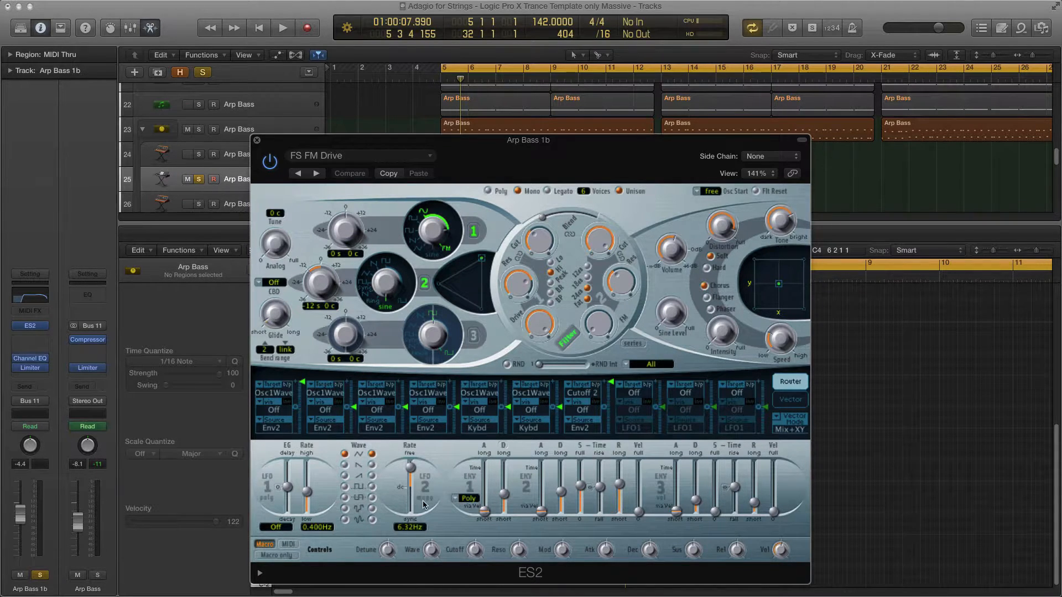
Step: Bypass the second through sixth modulation routings in the ES2 router, all targeting Osc1Wave
click(338, 385)
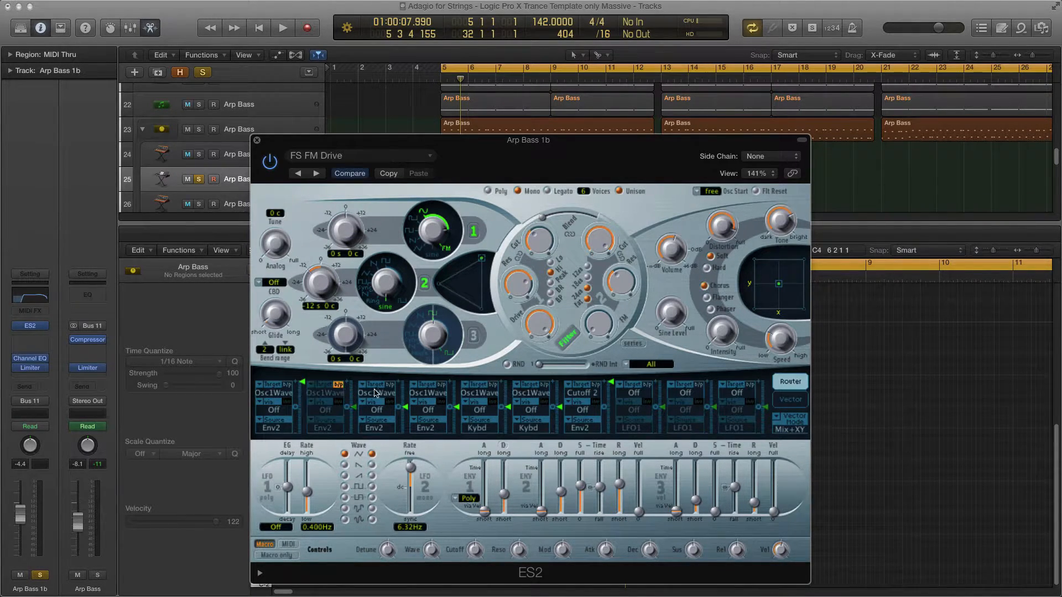
click(390, 386)
click(441, 386)
click(492, 386)
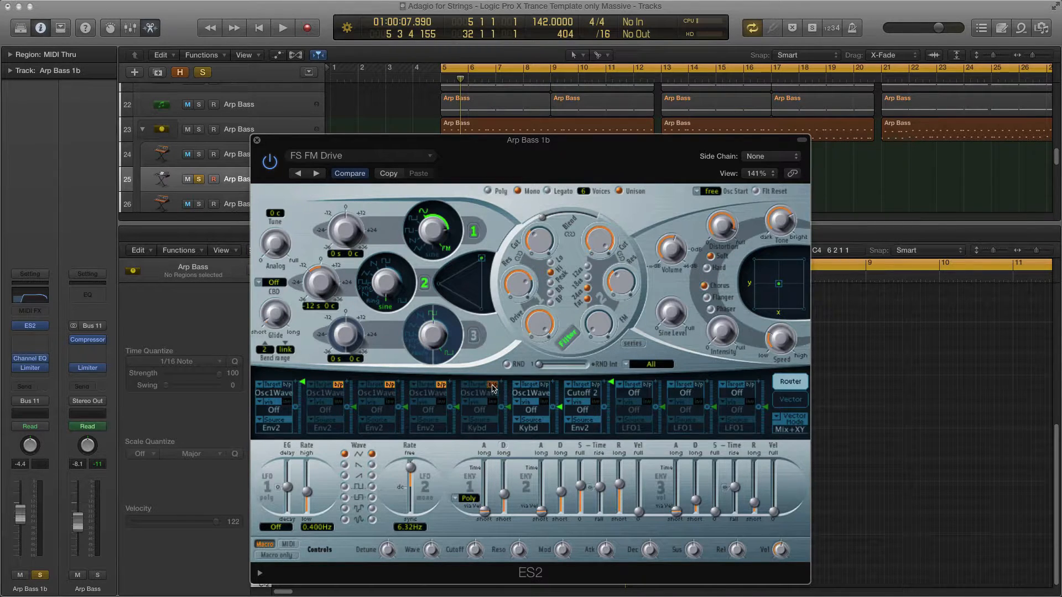
click(543, 385)
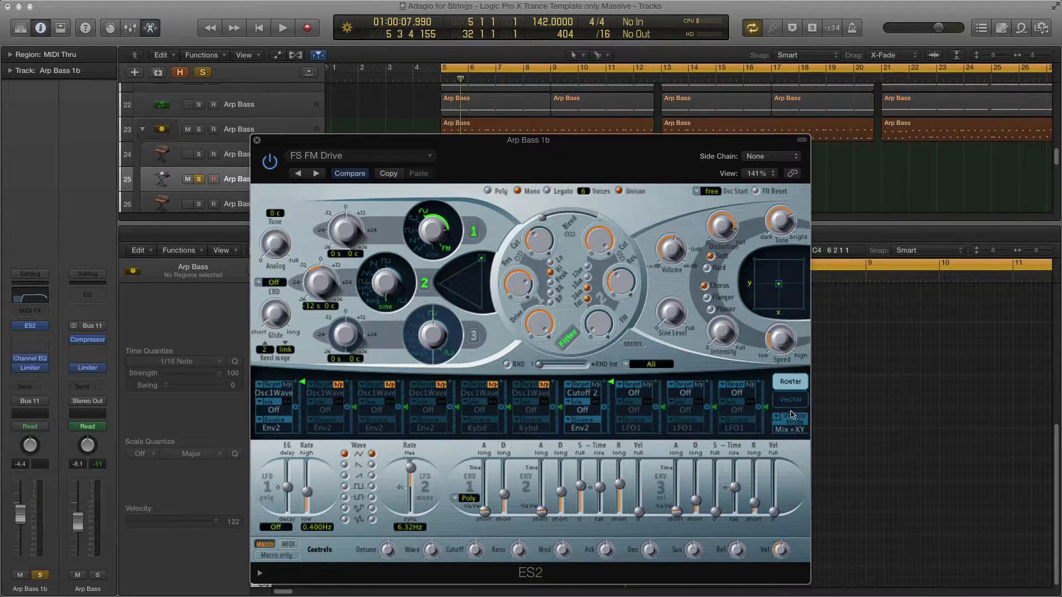
Step: Compare the ES2's vector envelope view with its modulation router, ending on the router
click(791, 400)
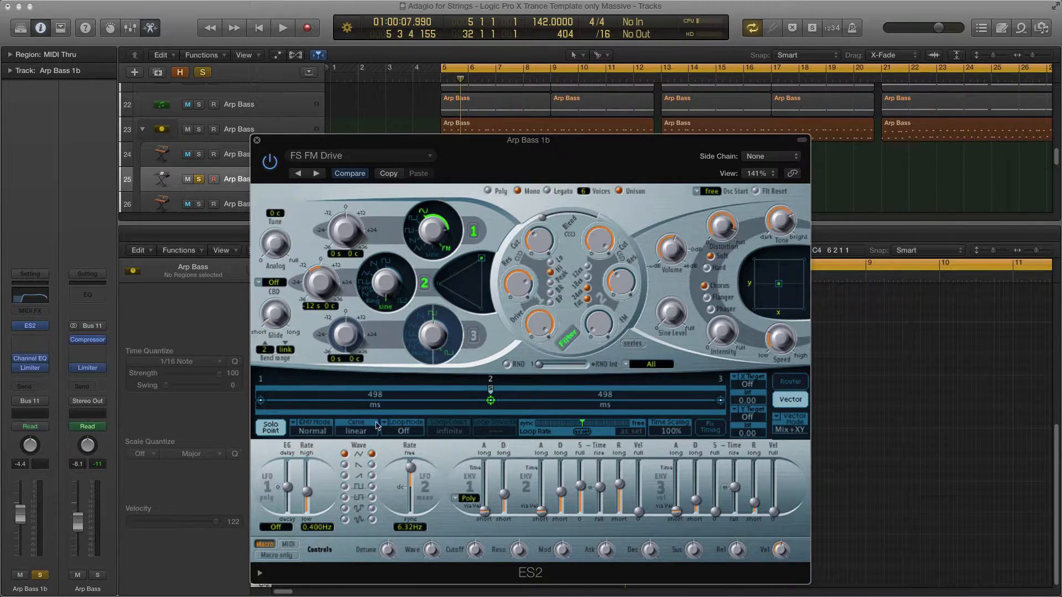
click(794, 383)
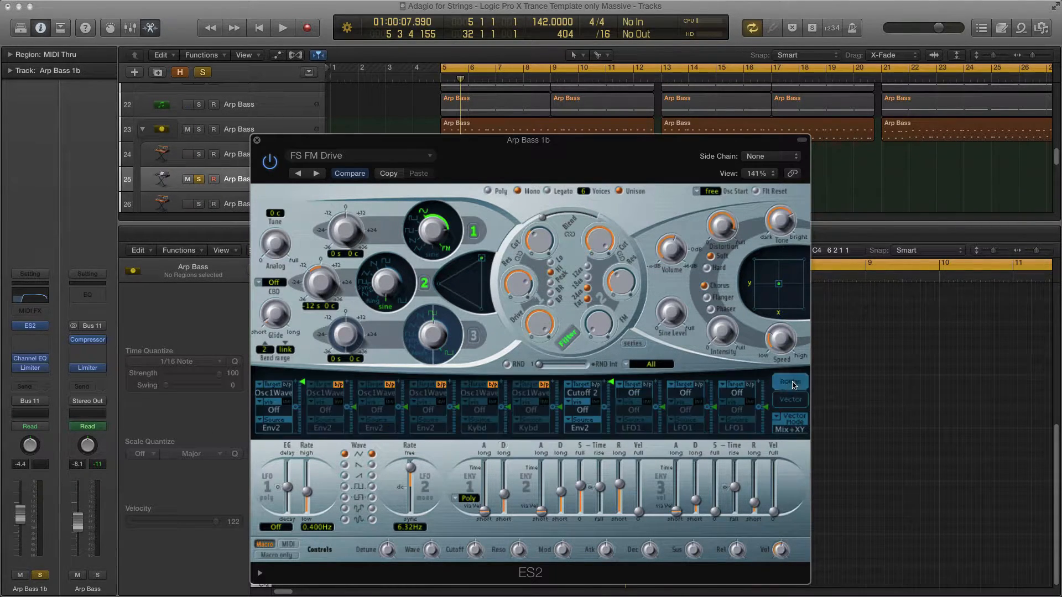
click(782, 402)
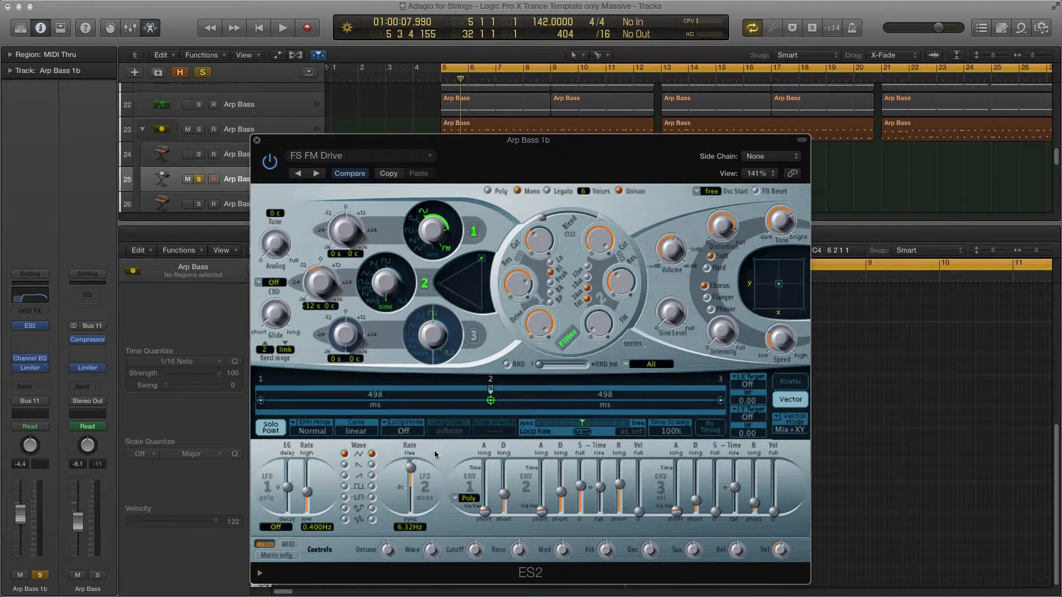
click(790, 381)
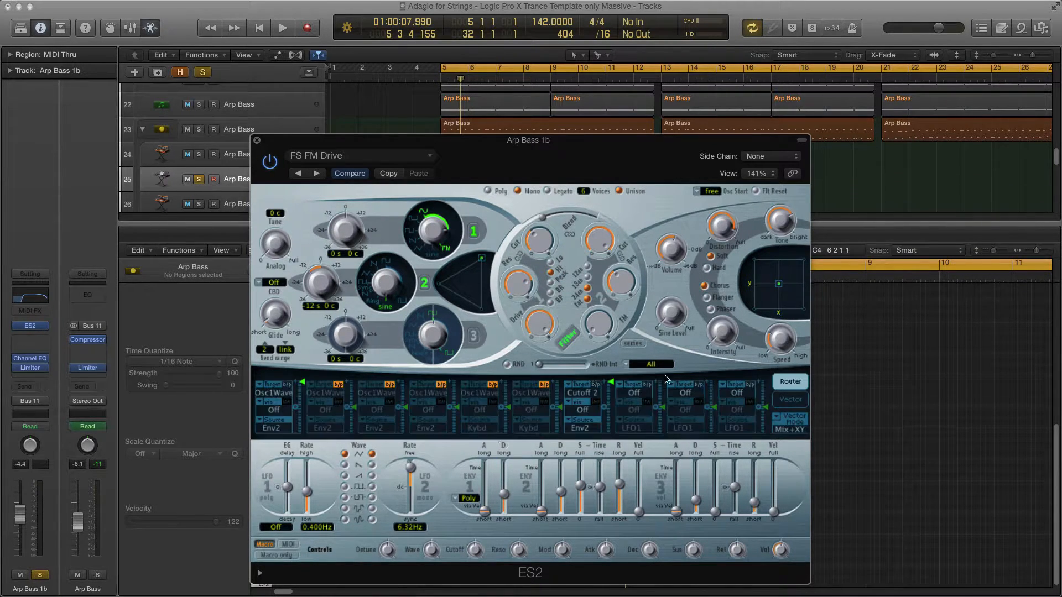
Step: Re-enable the five bypassed Osc1Wave modulation routings in the ES2 router
click(338, 385)
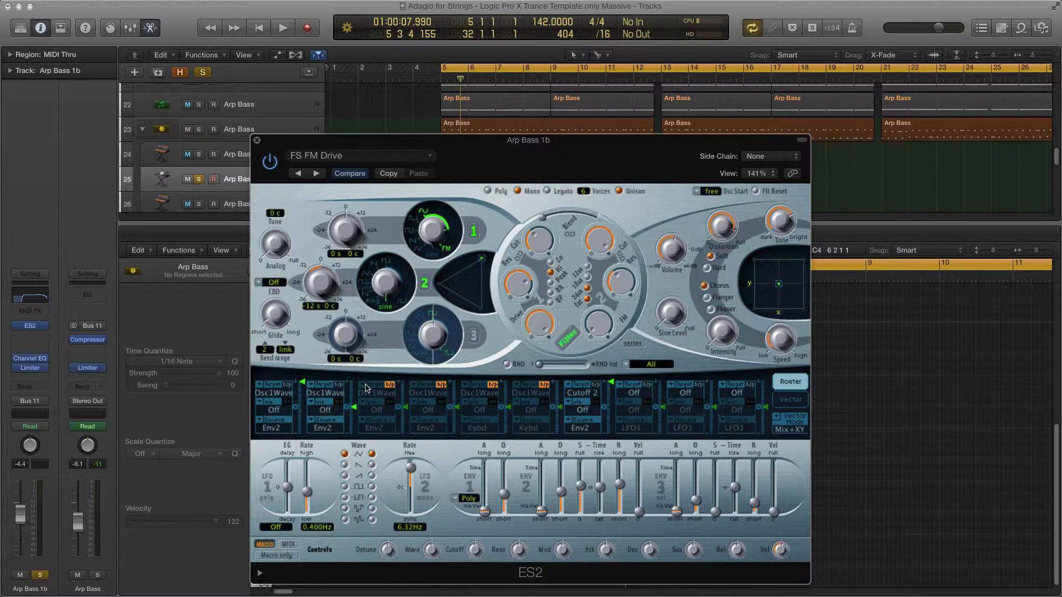
click(388, 385)
click(440, 384)
click(492, 384)
click(543, 385)
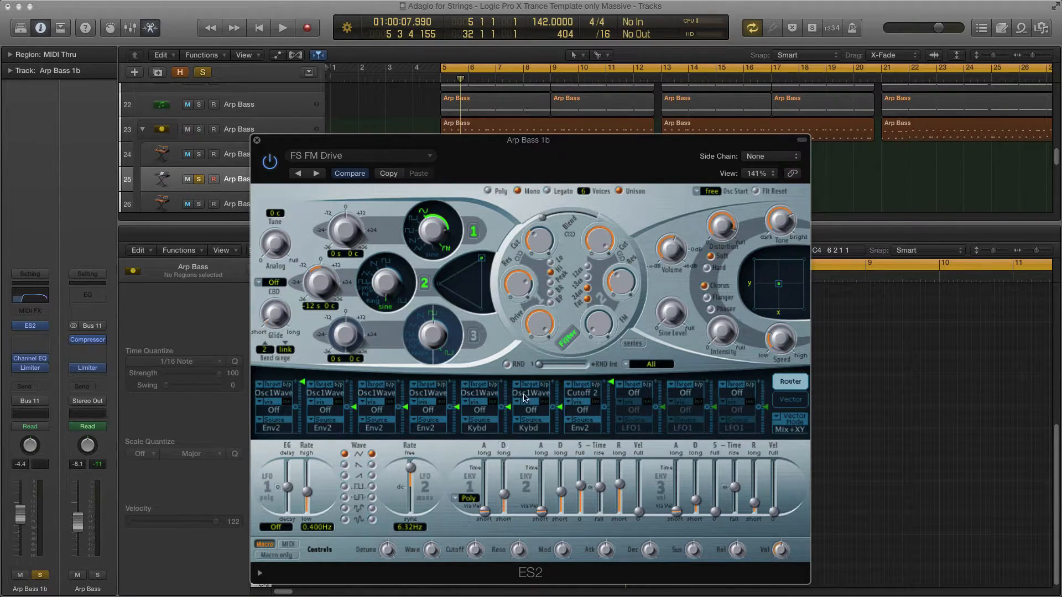
Step: Clear the ES2 window and the Piano Roll from view and play back the soloed Arp Bass 1b
drag(409, 146, 0, 157)
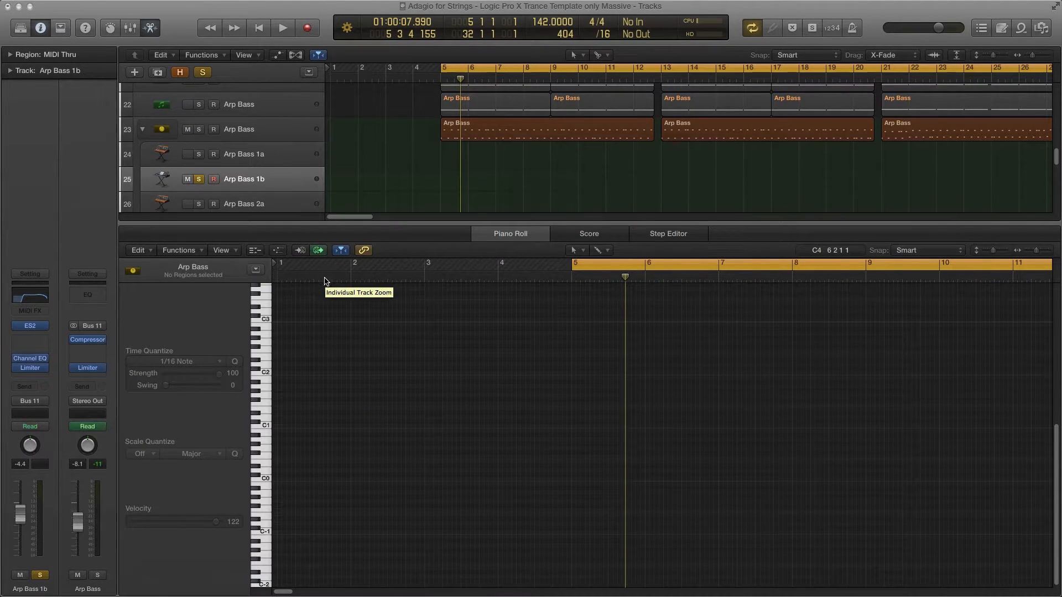
key(e)
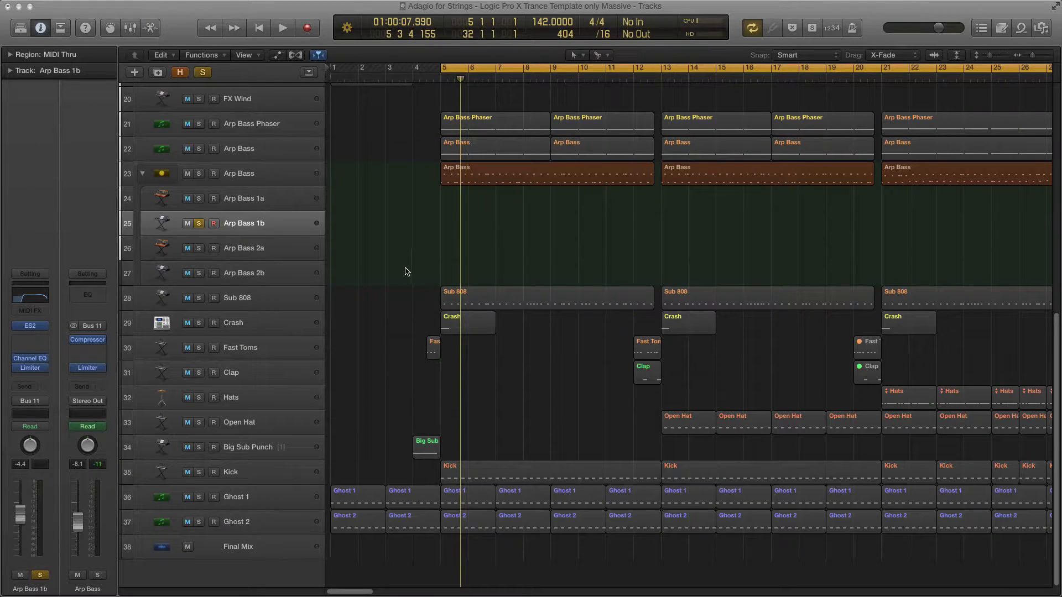
key(space)
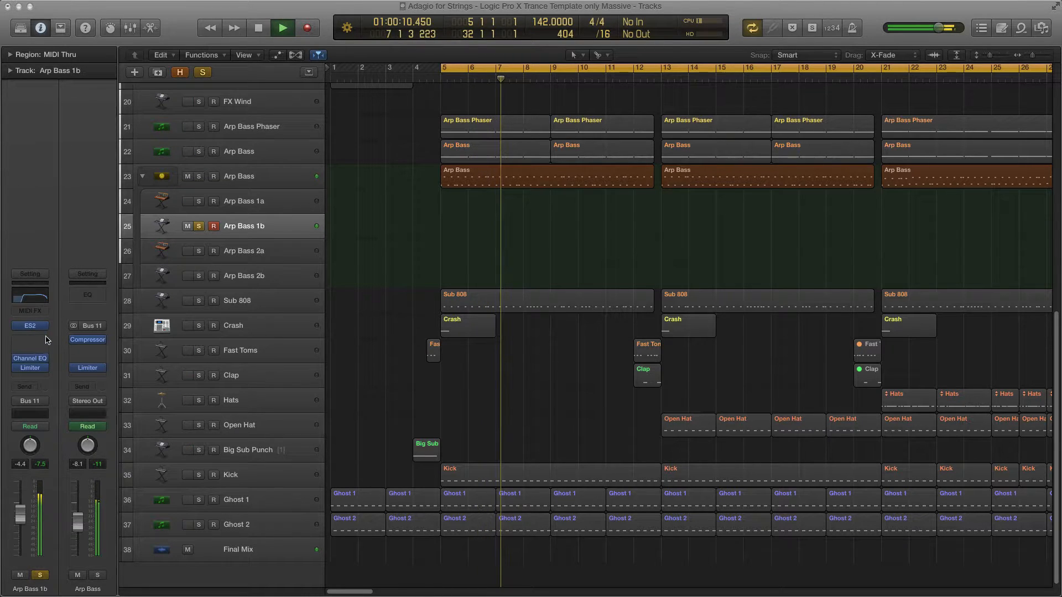
key(space)
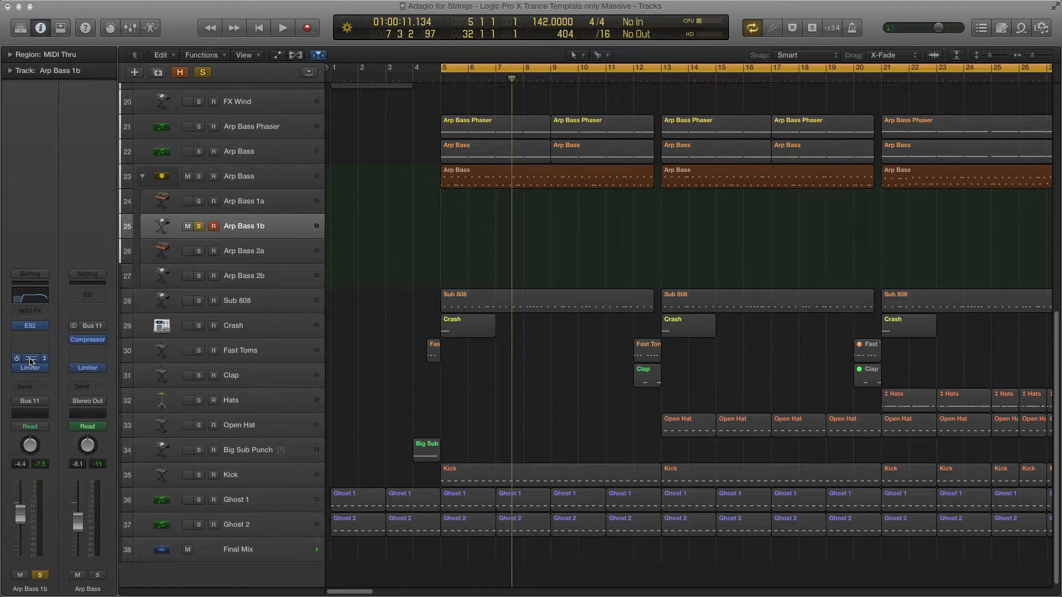
Step: Open the Channel EQ on Arp Bass 1b and examine its curve and band settings
click(31, 359)
drag(492, 214, 566, 215)
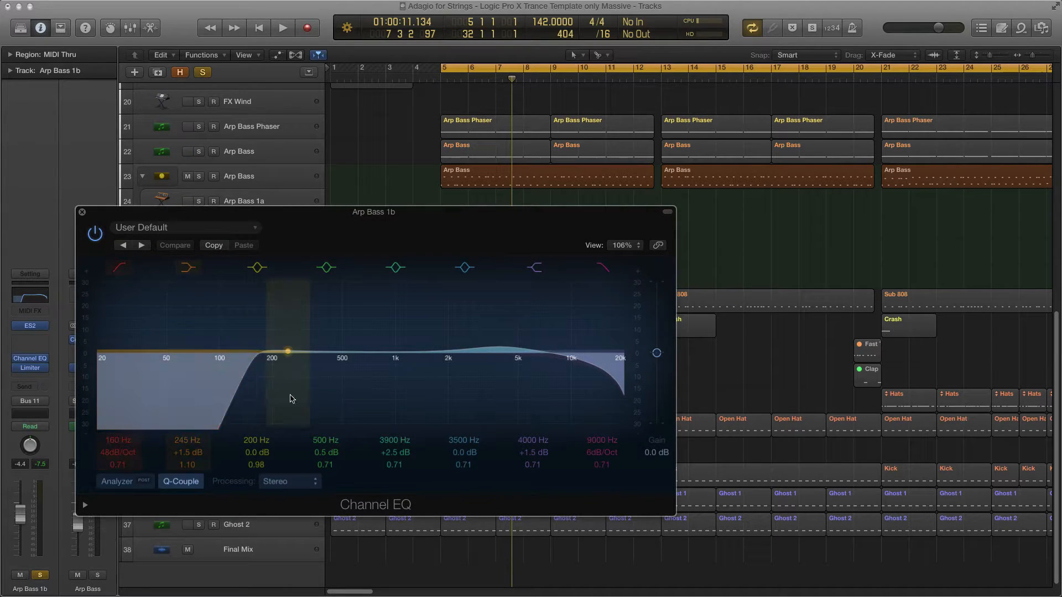
Step: Compare the Arp Bass 1b playback with its Channel EQ bypassed and re-enabled, and clear the EQ window from view
click(95, 233)
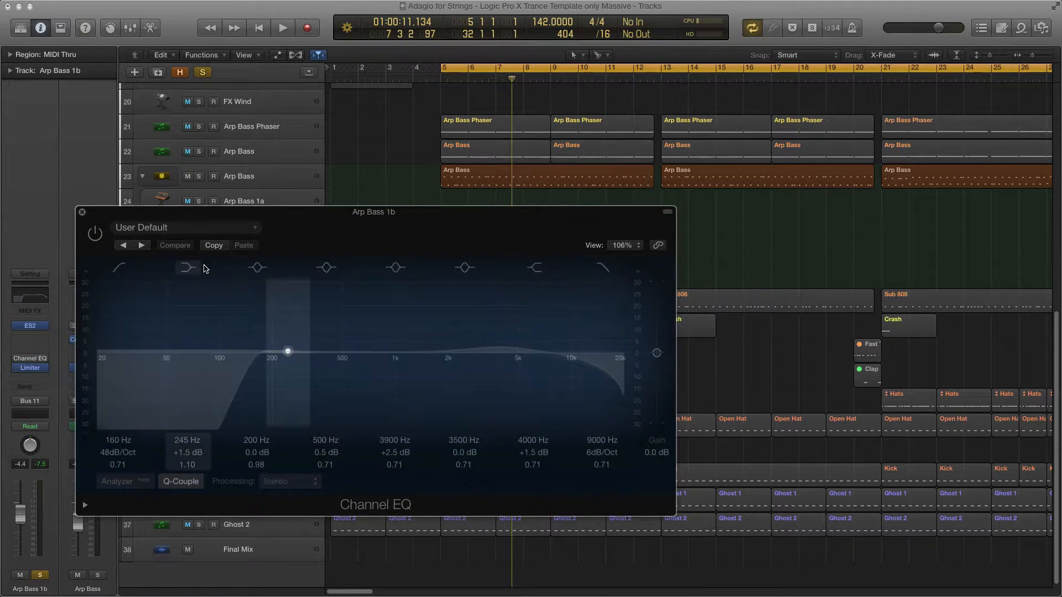
key(space)
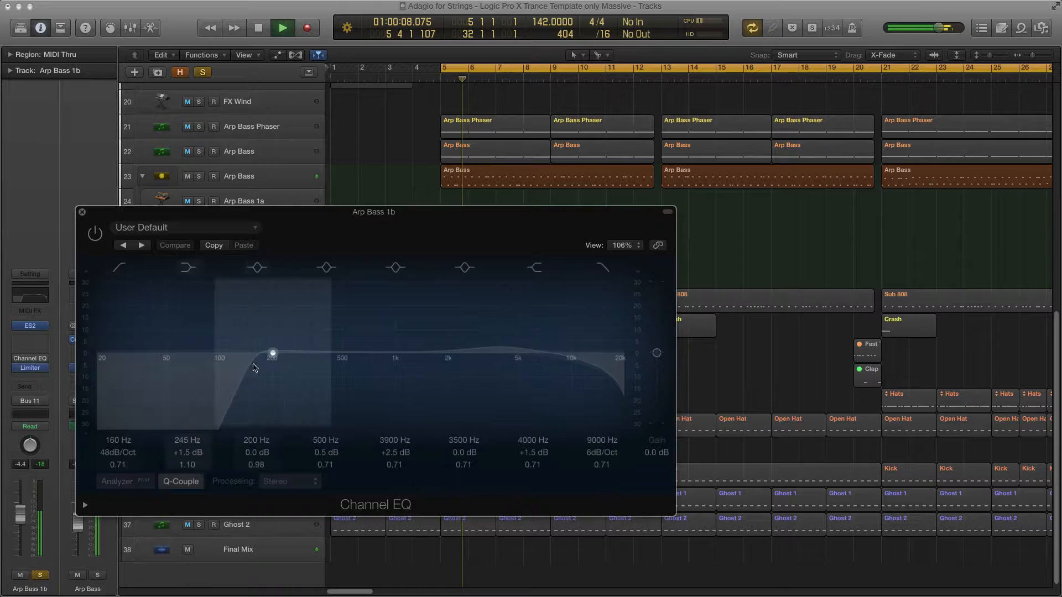
key(space)
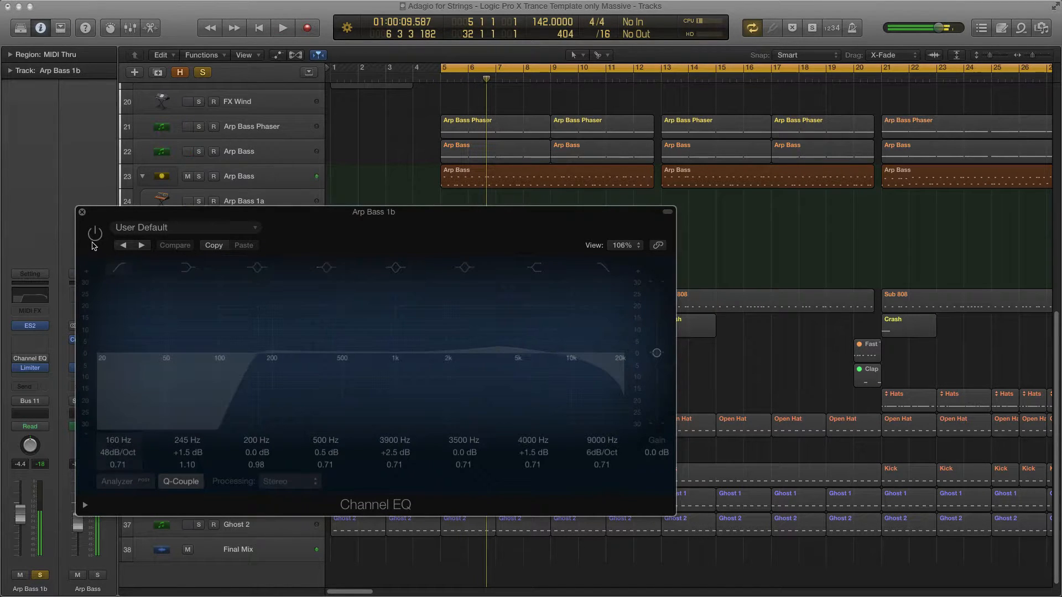
click(95, 234)
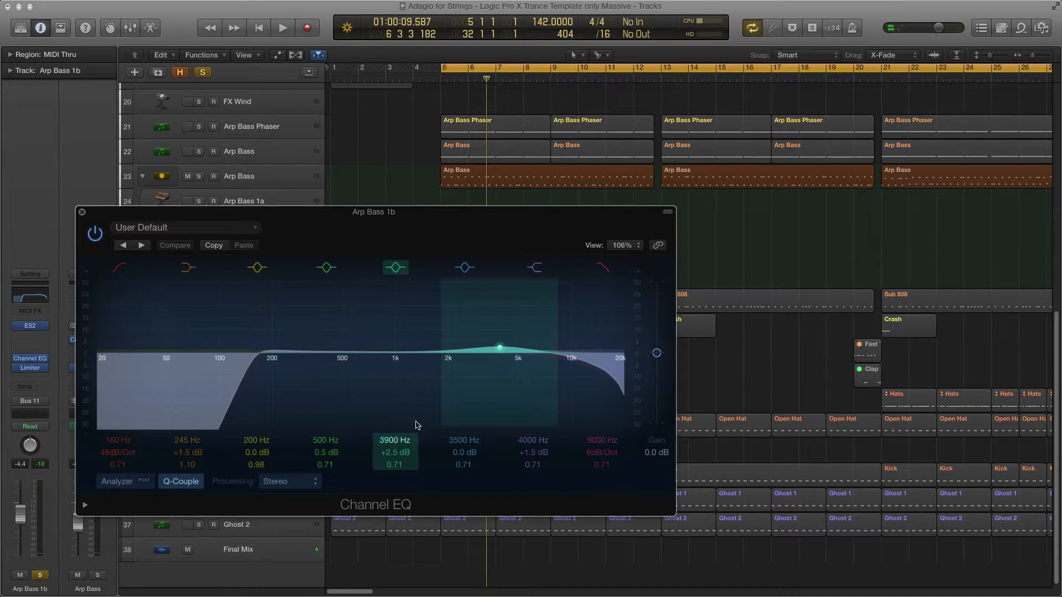
key(space)
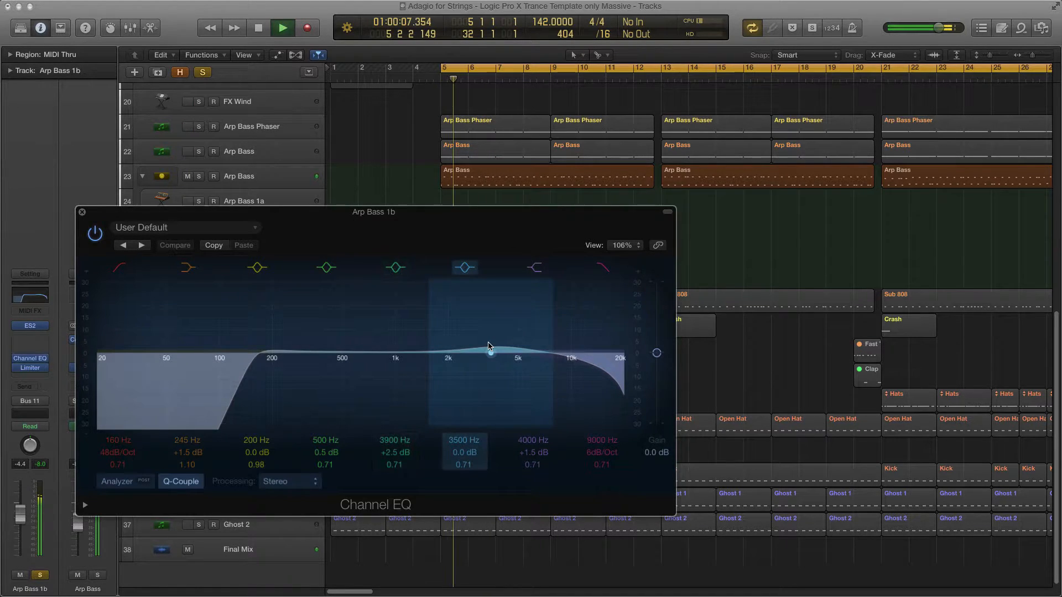
key(space)
drag(100, 212, 0, 192)
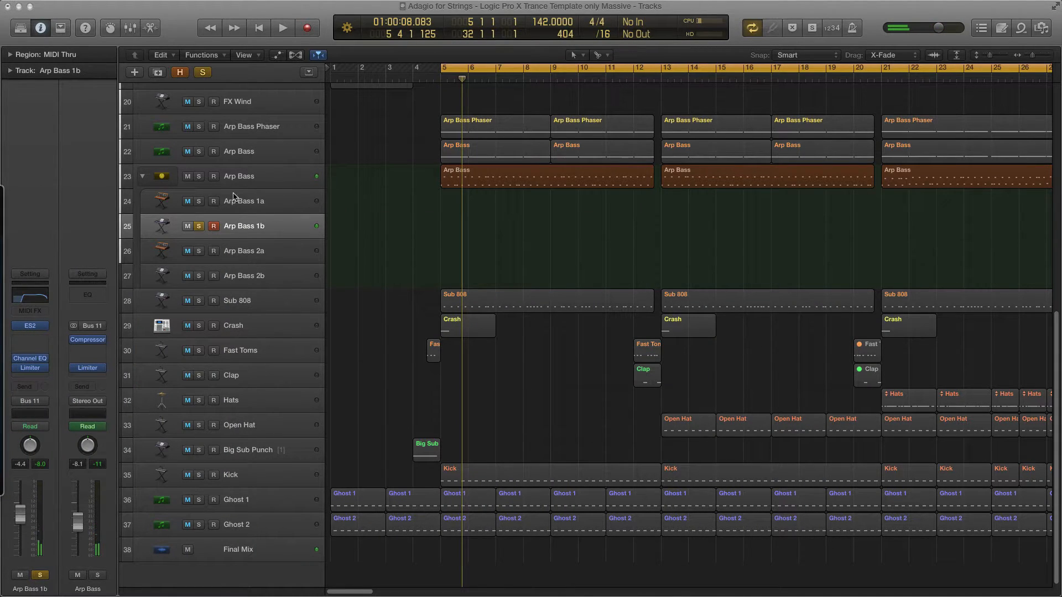
Step: Solo the Omnisphere Arp Bass track in place of Arp Bass 1b, play it back, and bring its Omnisphere window into view
click(200, 152)
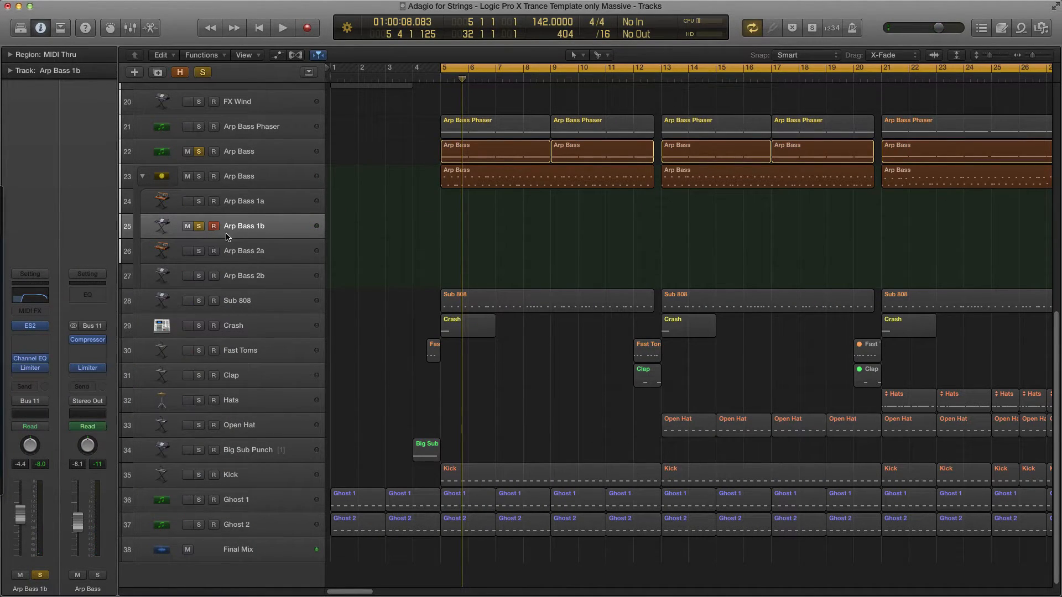
click(199, 227)
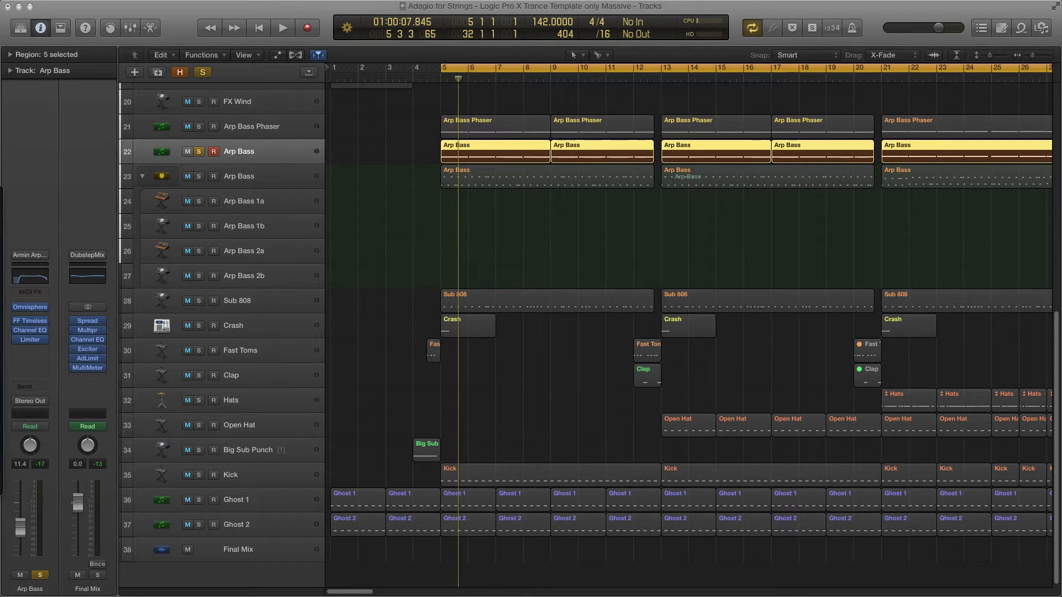
key(space)
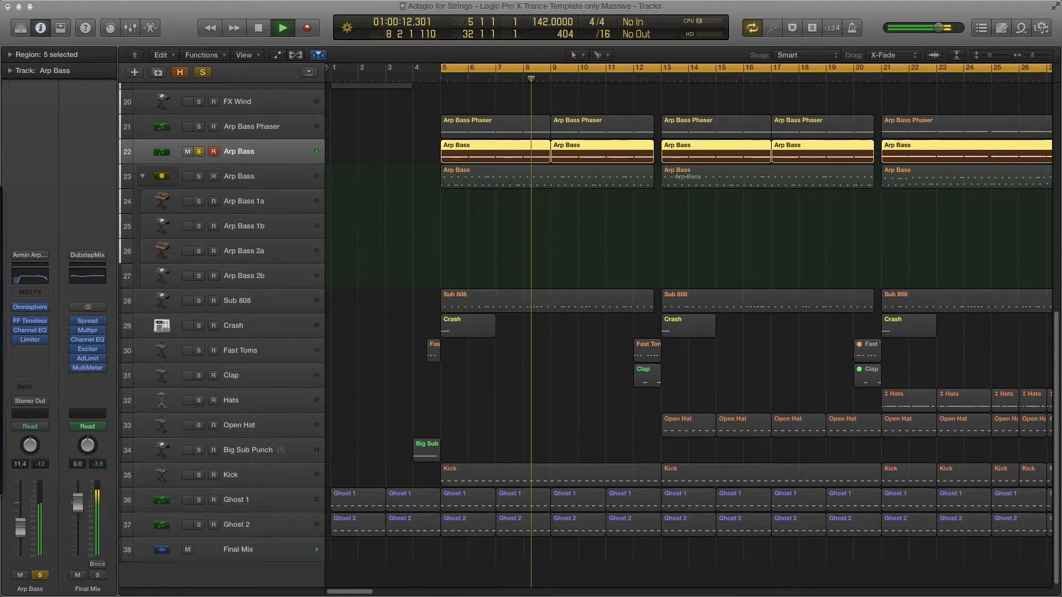
drag(0, 98, 343, 91)
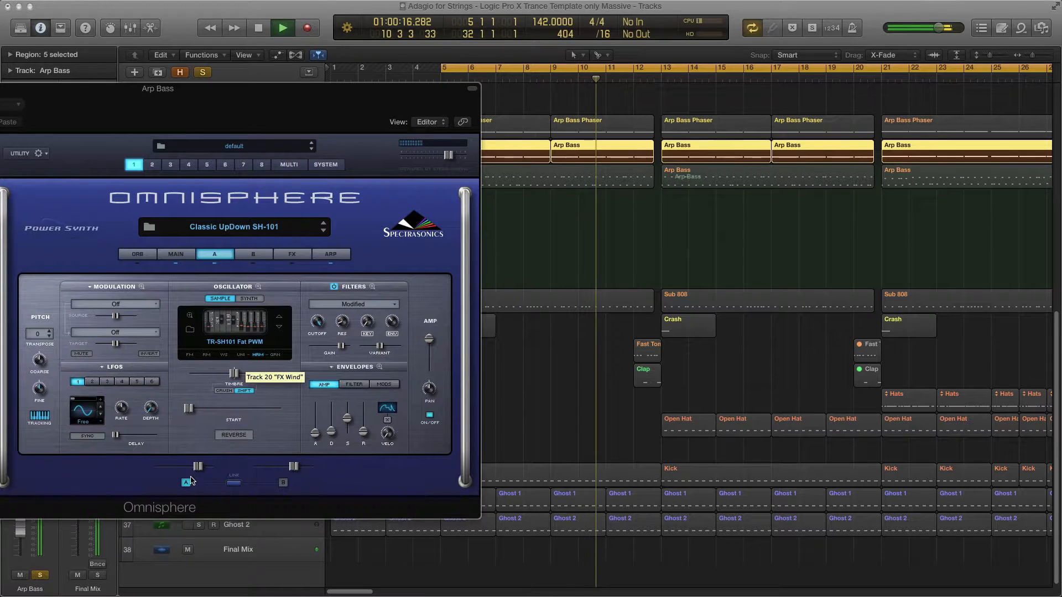
key(space)
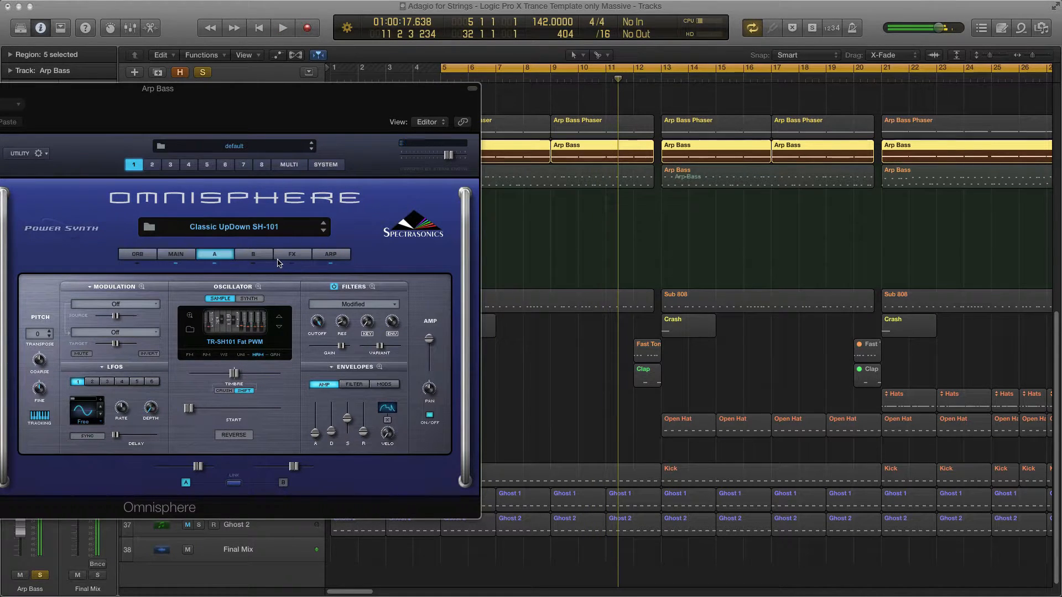
Step: Enable the Flame and Chorus Echo effects on Omnisphere's layer A, play back the result, and move the synth window out of view
click(292, 256)
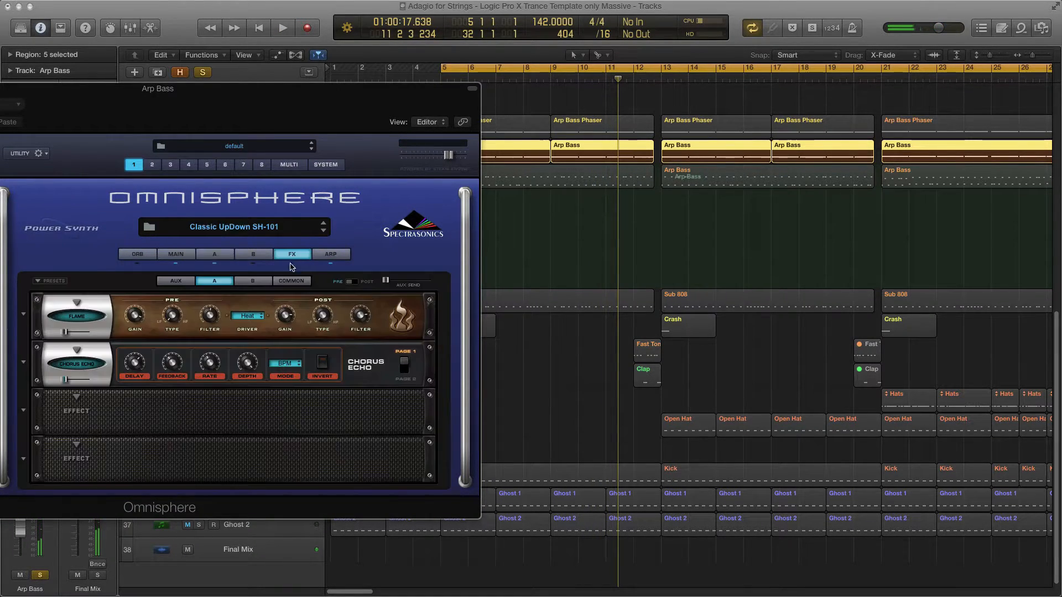
click(93, 318)
click(91, 365)
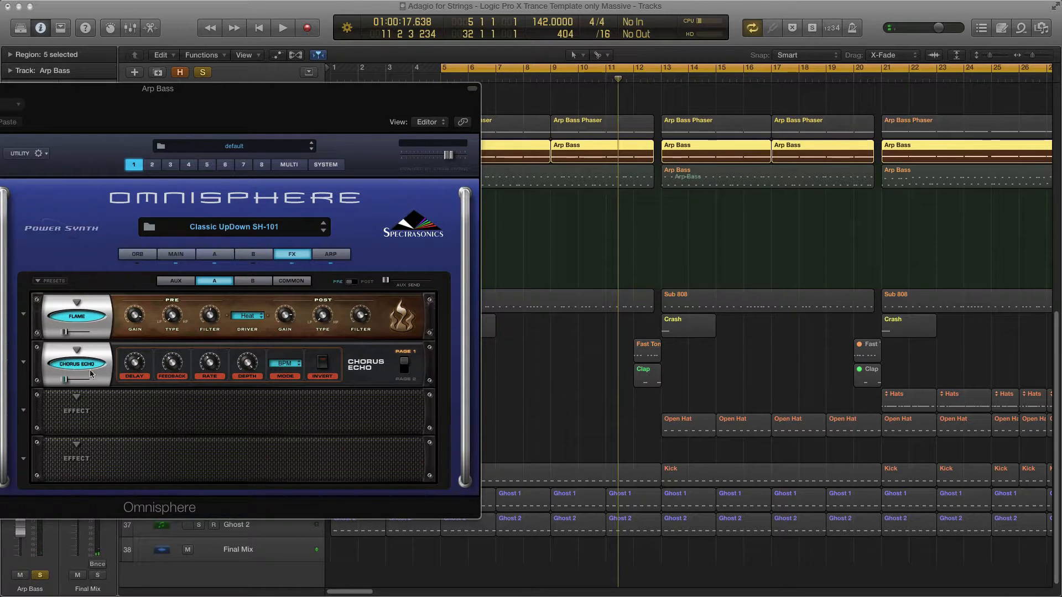
key(space)
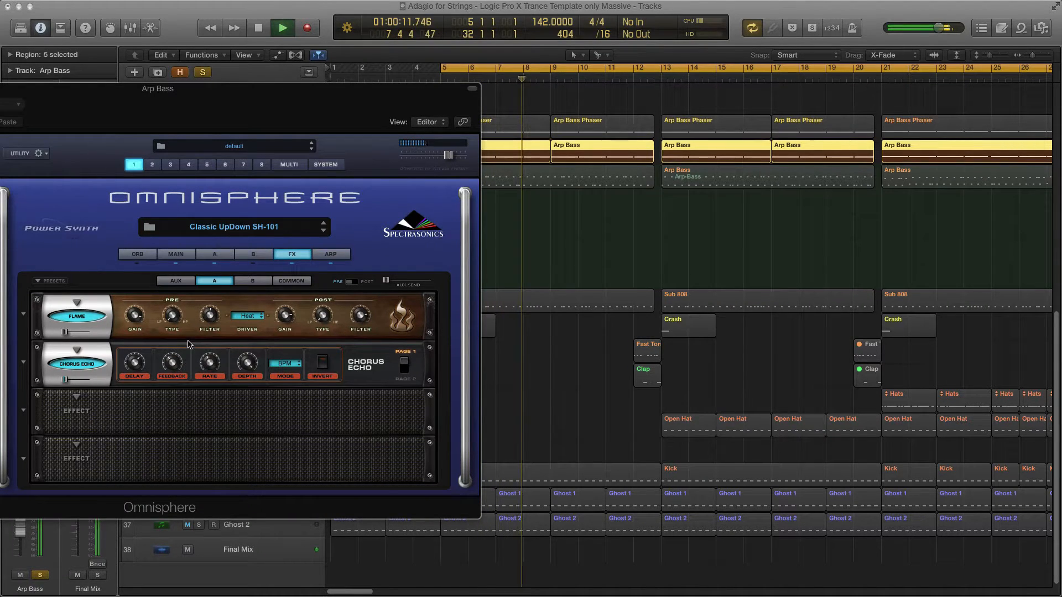
key(space)
drag(110, 90, 136, 98)
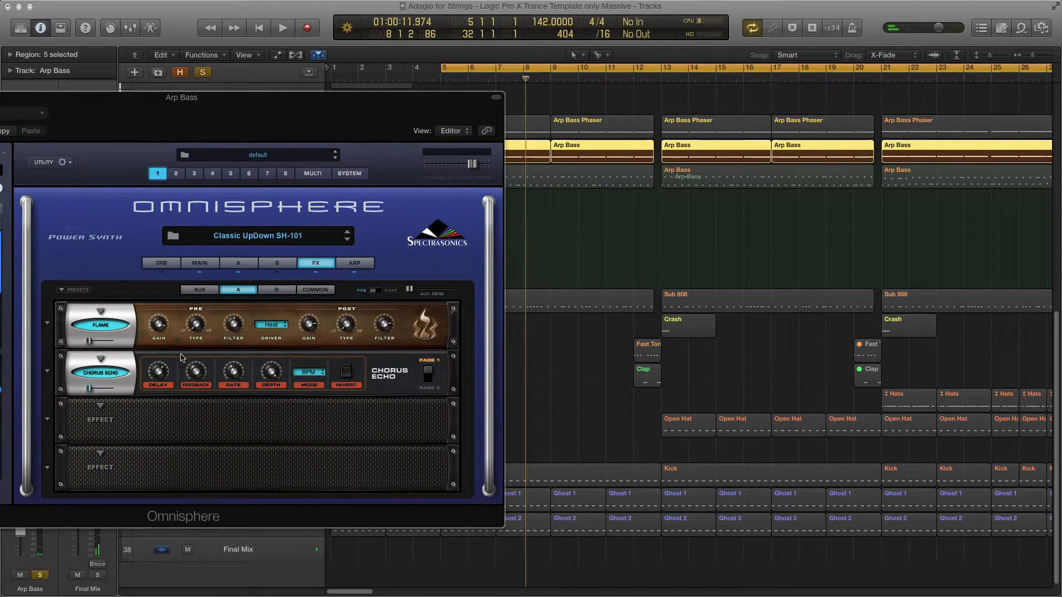
drag(169, 110, 0, 142)
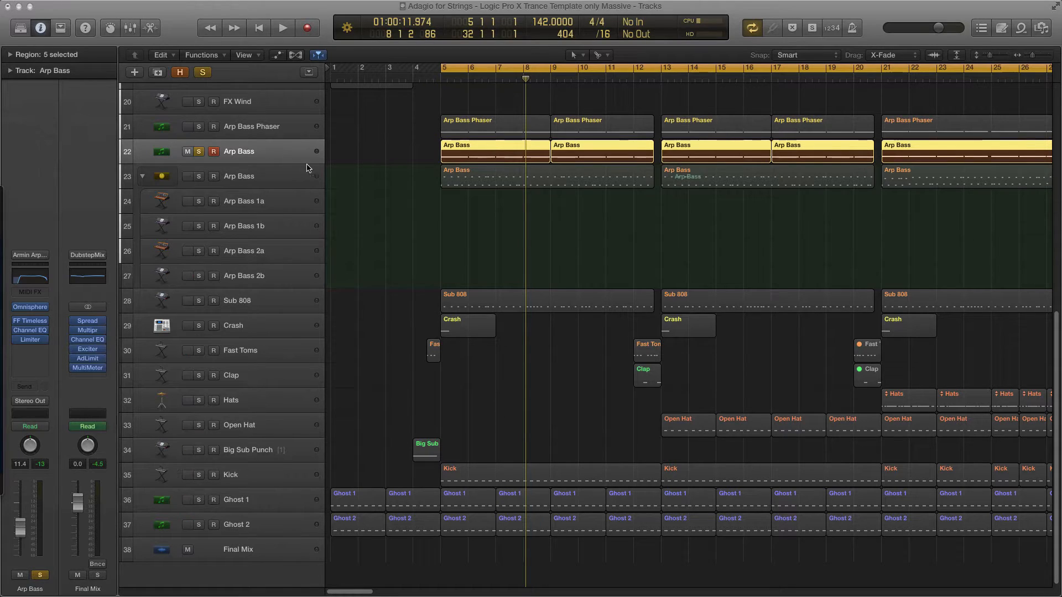
Step: Solo Arp Bass 1b instead of the Omnisphere Arp Bass, select its track, and play it back
click(200, 152)
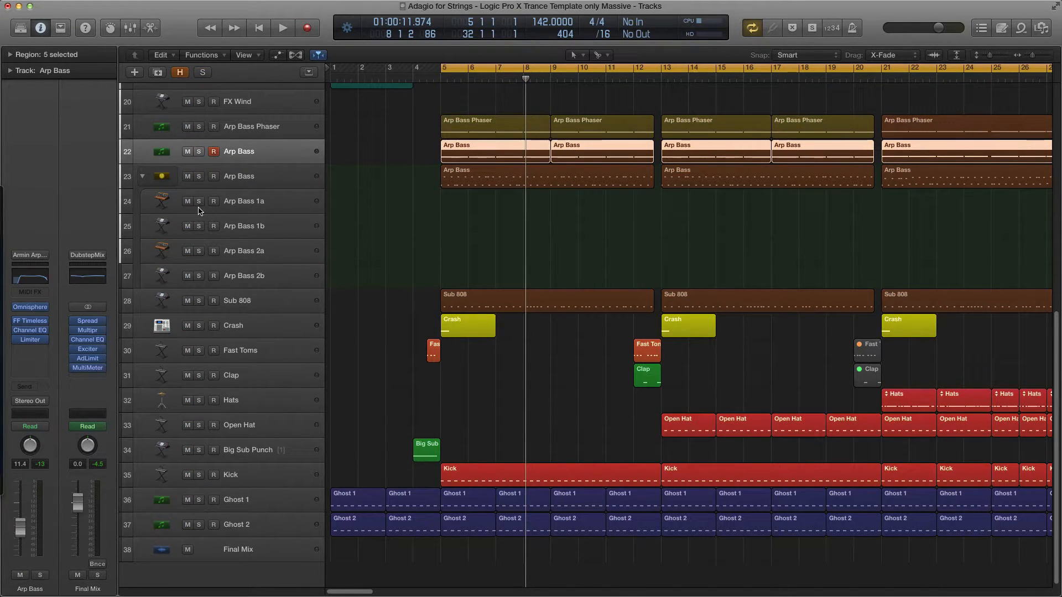
click(198, 226)
key(space)
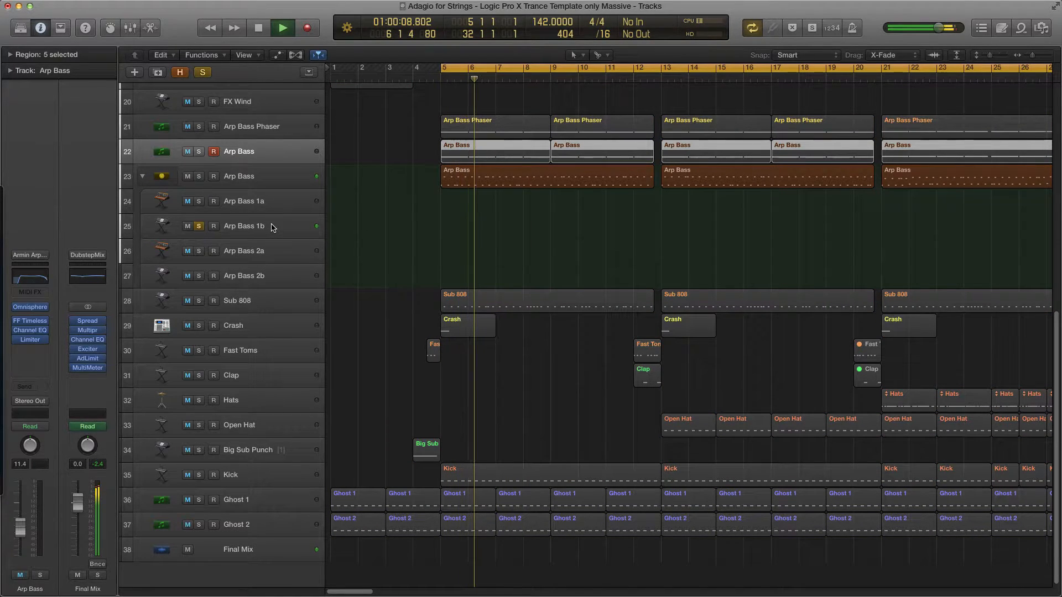
click(272, 227)
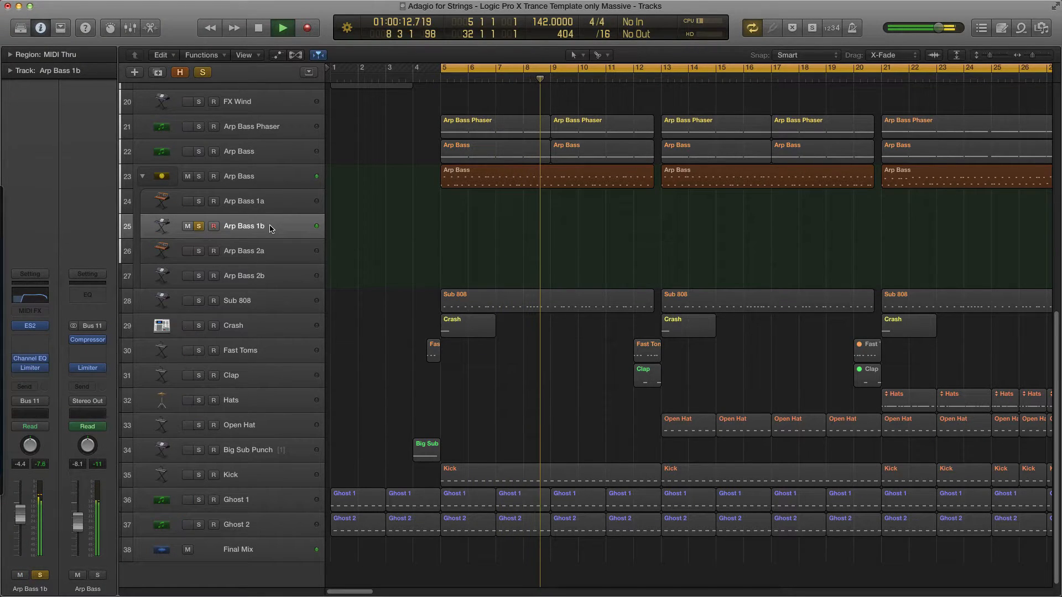
key(space)
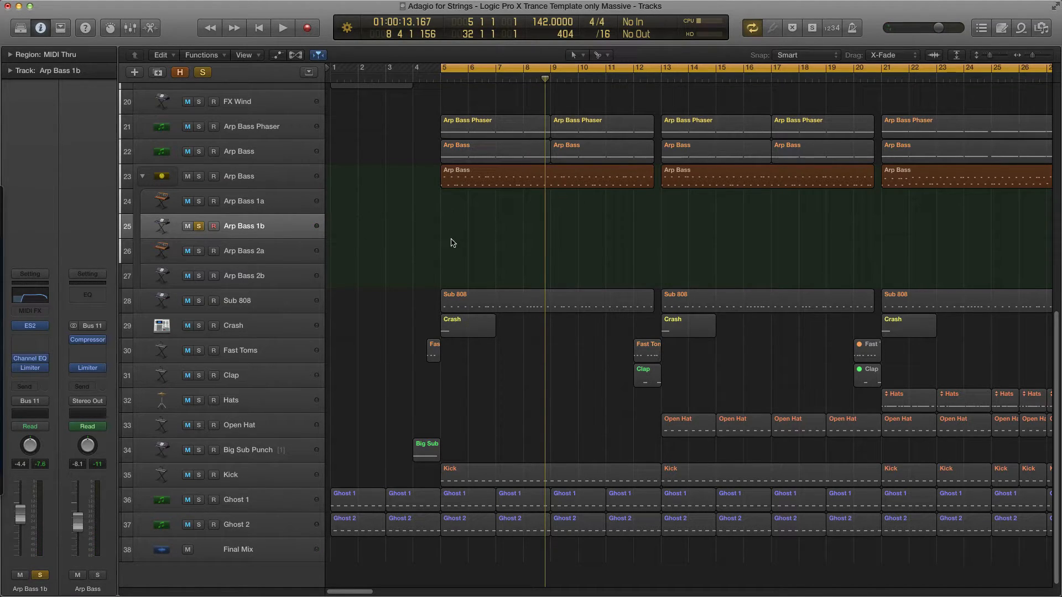
Step: Solo Arp Bass 1a in place of Arp Bass 1b and select its track
drag(409, 204, 647, 195)
click(198, 201)
click(199, 226)
click(233, 204)
Step: Open the Compressor on Arp Bass 1a, examine its threshold, release, attack, make-up and ratio settings, and close it
mouse_move(31, 344)
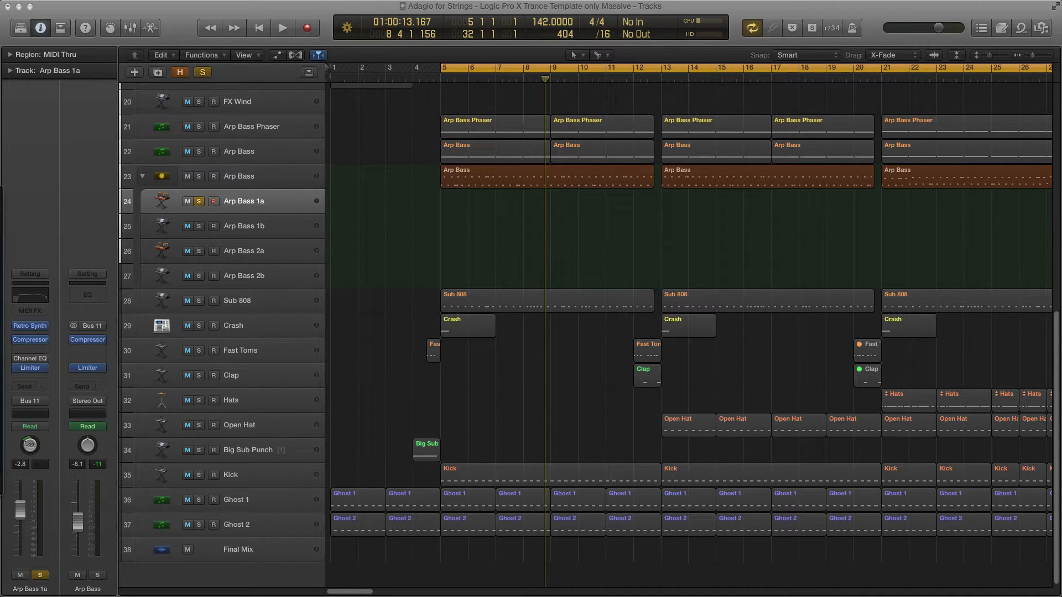
click(31, 340)
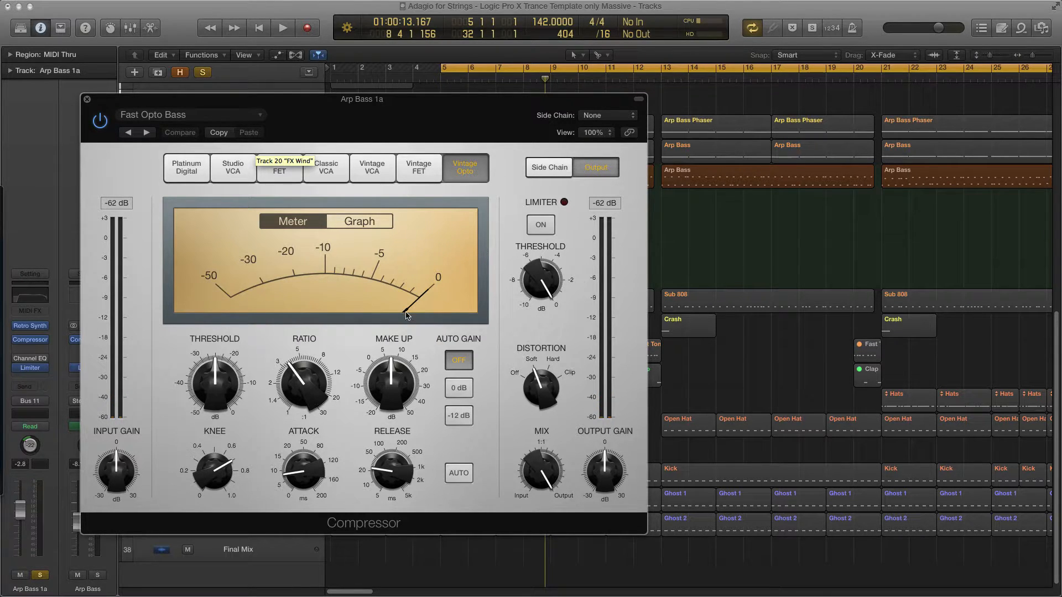
mouse_move(220, 376)
mouse_move(386, 476)
mouse_move(301, 475)
mouse_move(397, 387)
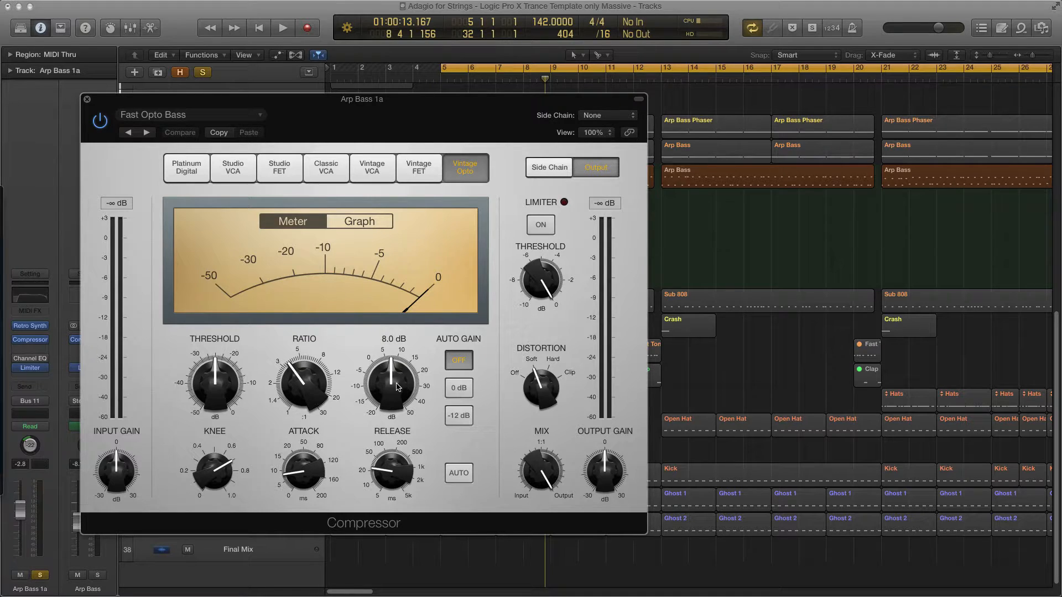
mouse_move(301, 386)
drag(393, 101, 424, 114)
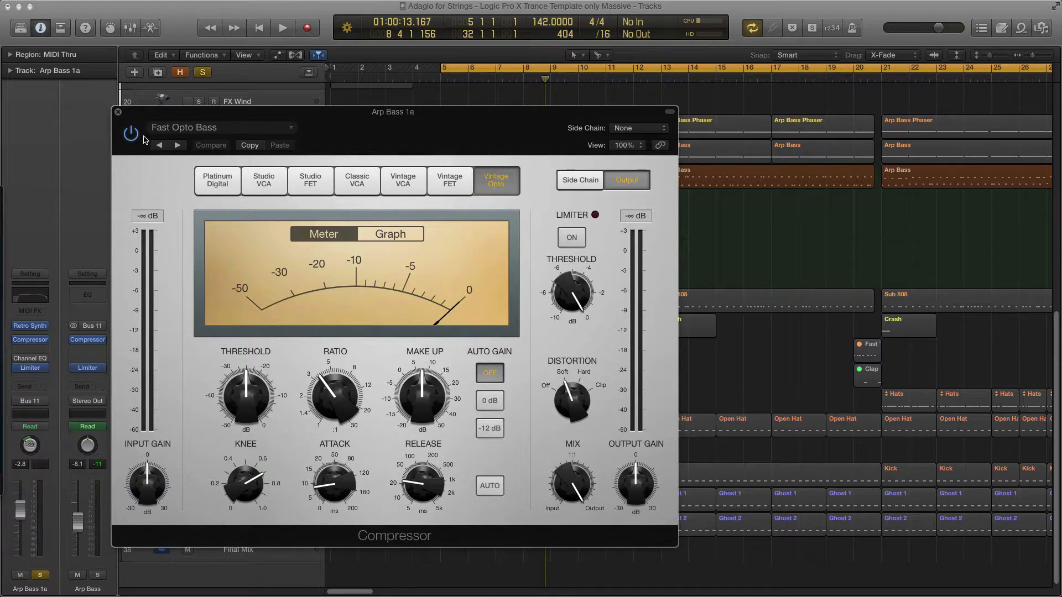
click(118, 113)
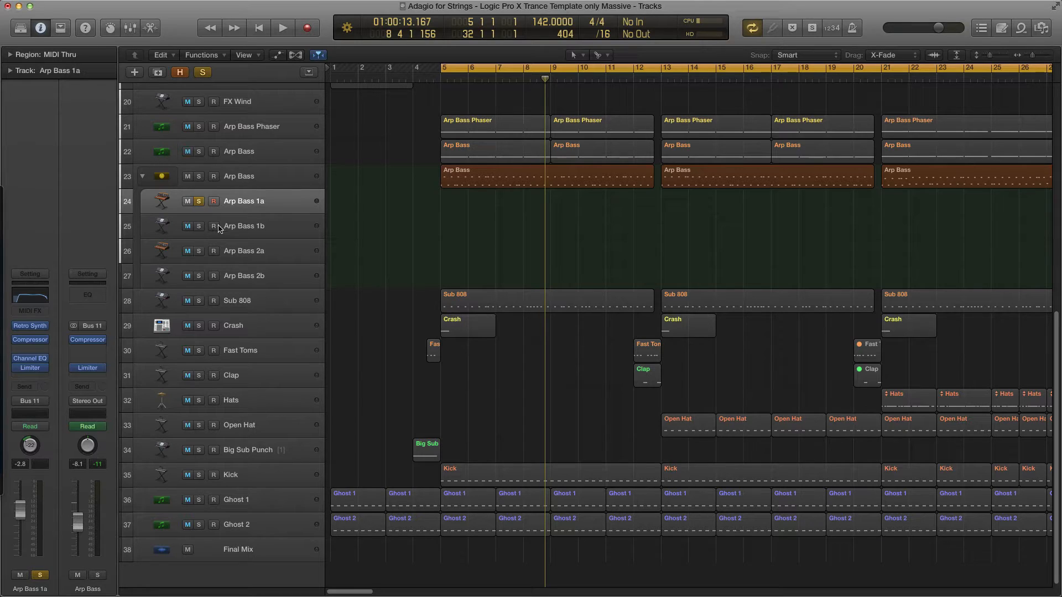
Step: Play back Arp Bass 1a alone, and add Arp Bass 1b to the solo to hear both layers together
key(space)
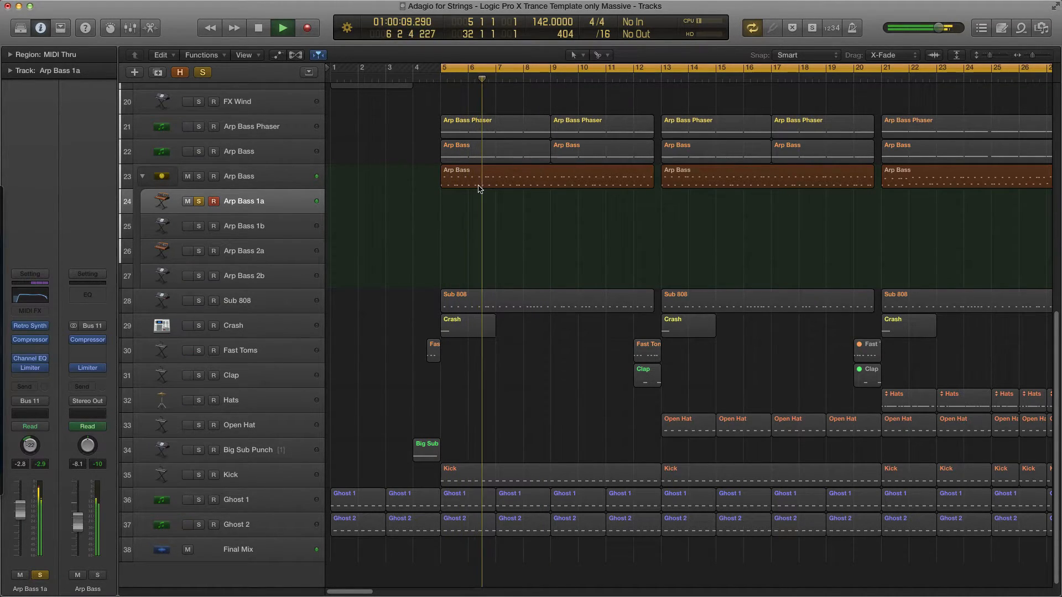
key(space)
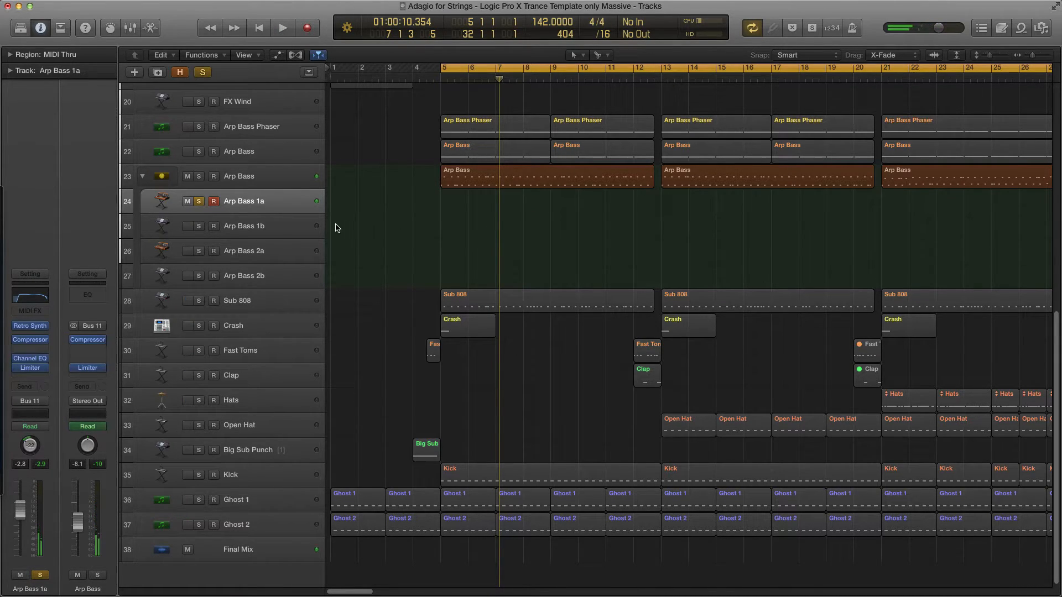
click(257, 232)
click(198, 226)
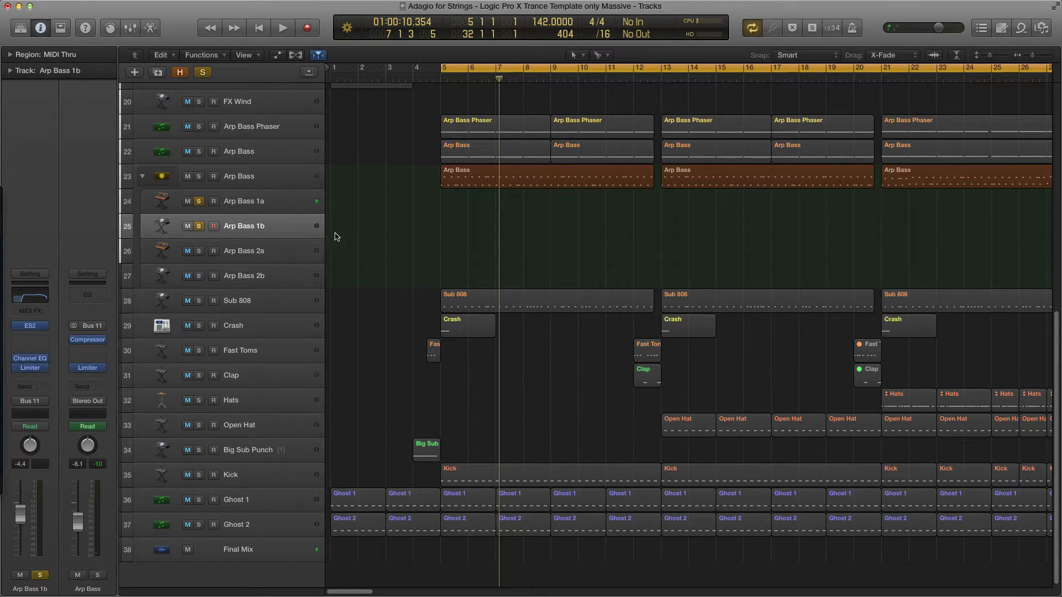
key(space)
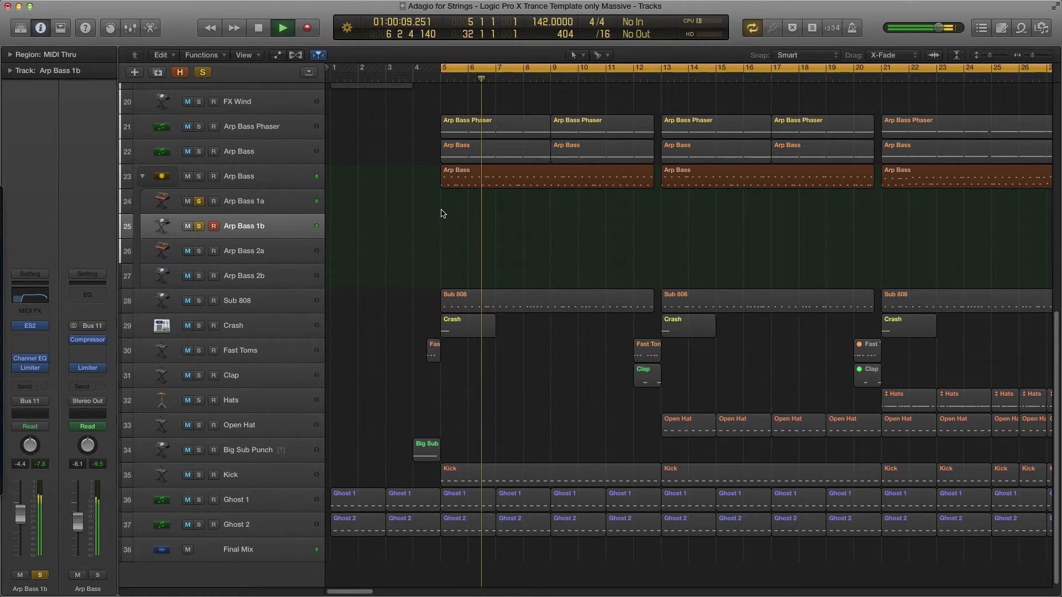
key(space)
Step: Lower the Arp Bass 1b volume to -8.1 dB and play back both soloed layers
drag(21, 521, 21, 529)
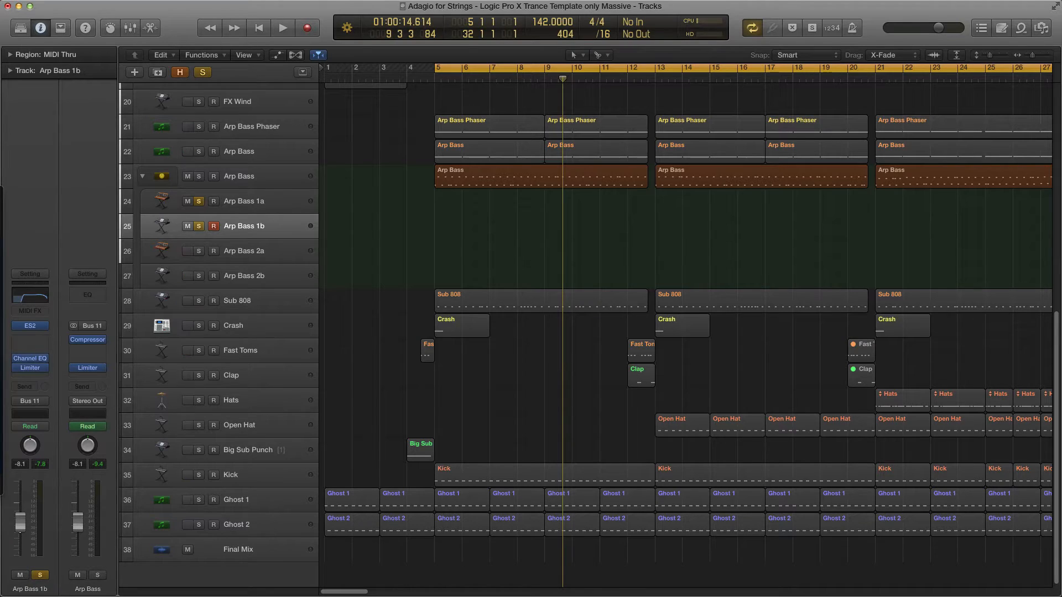
key(space)
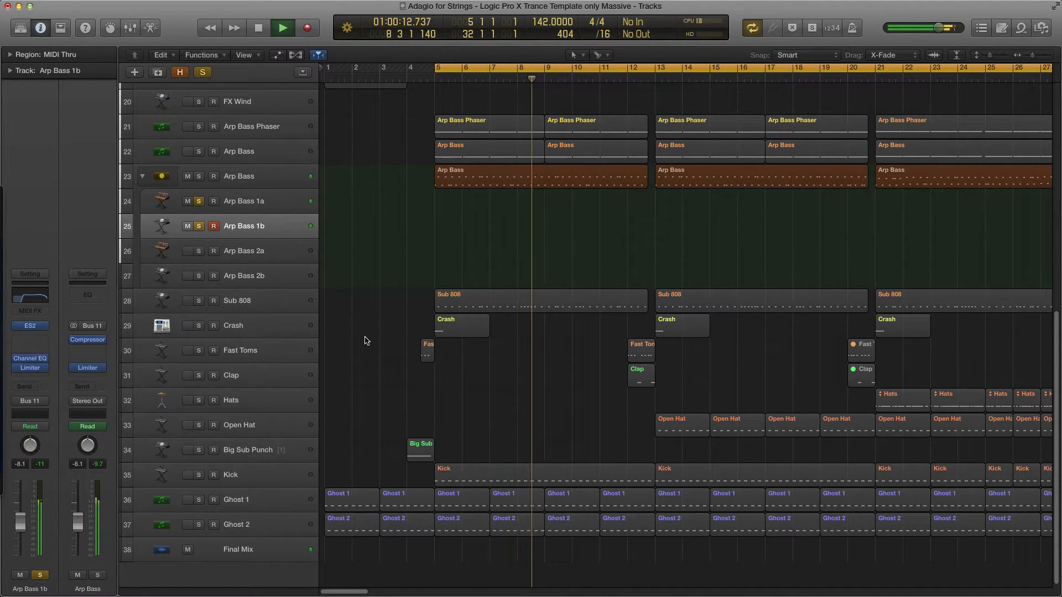
key(space)
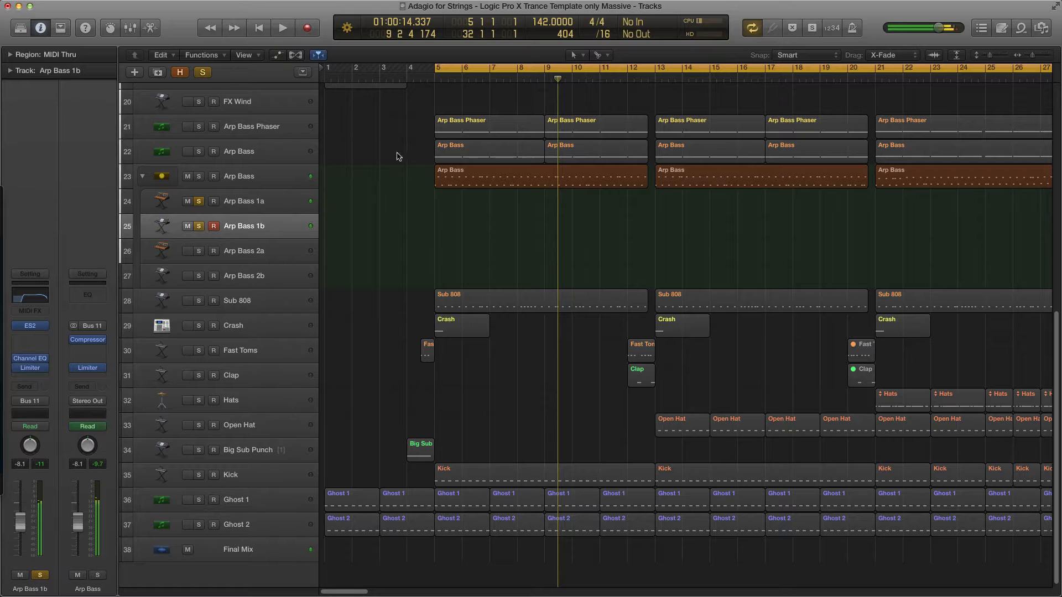
Step: Clear the layer solos, solo the Omnisphere Arp Bass track, and show layer A in its Omnisphere window
click(241, 176)
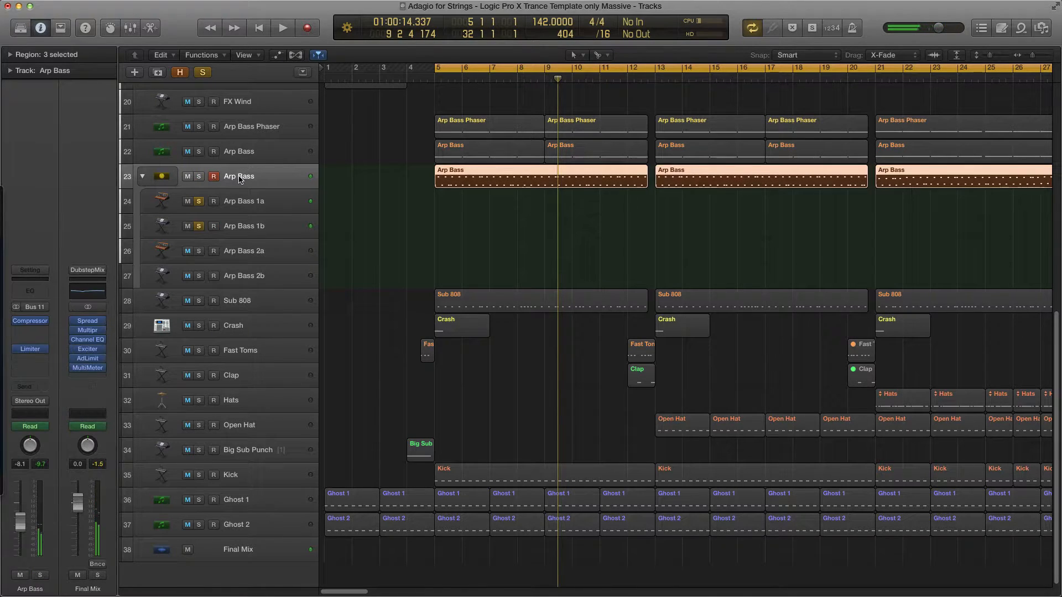
key(ctrl+alt+super+s)
click(231, 156)
click(199, 151)
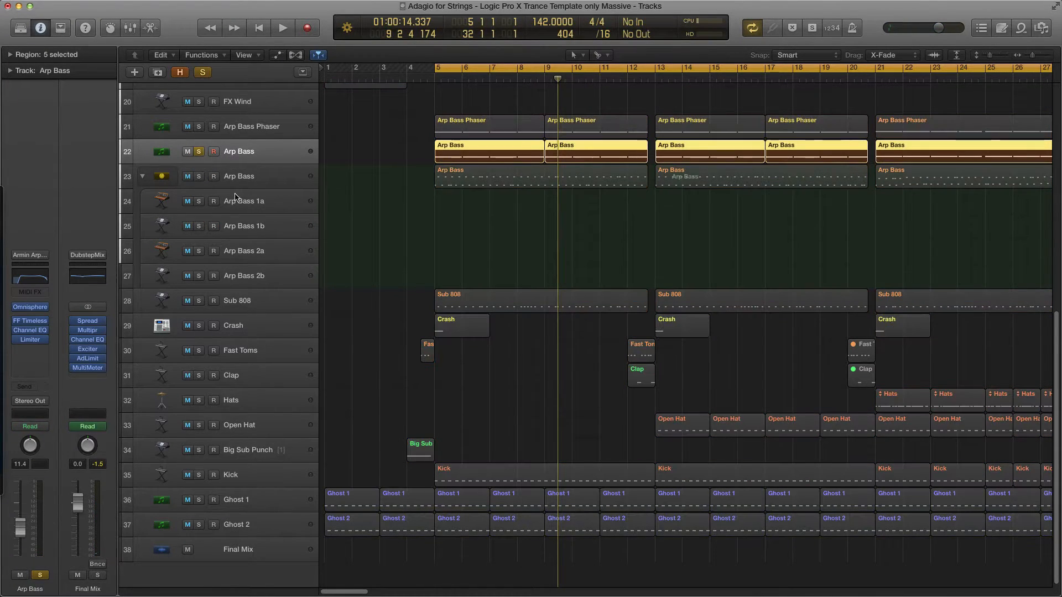
drag(0, 95, 266, 79)
click(249, 242)
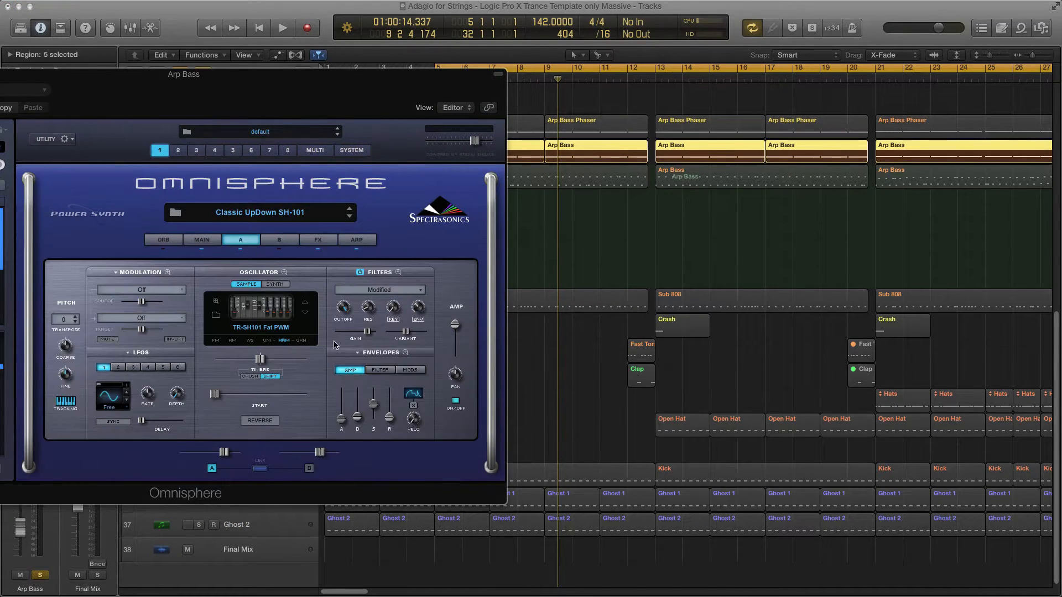
Step: Examine layer B and the layer A effects rack of the Omnisphere Arp Bass patch, and clear its window from view
click(308, 468)
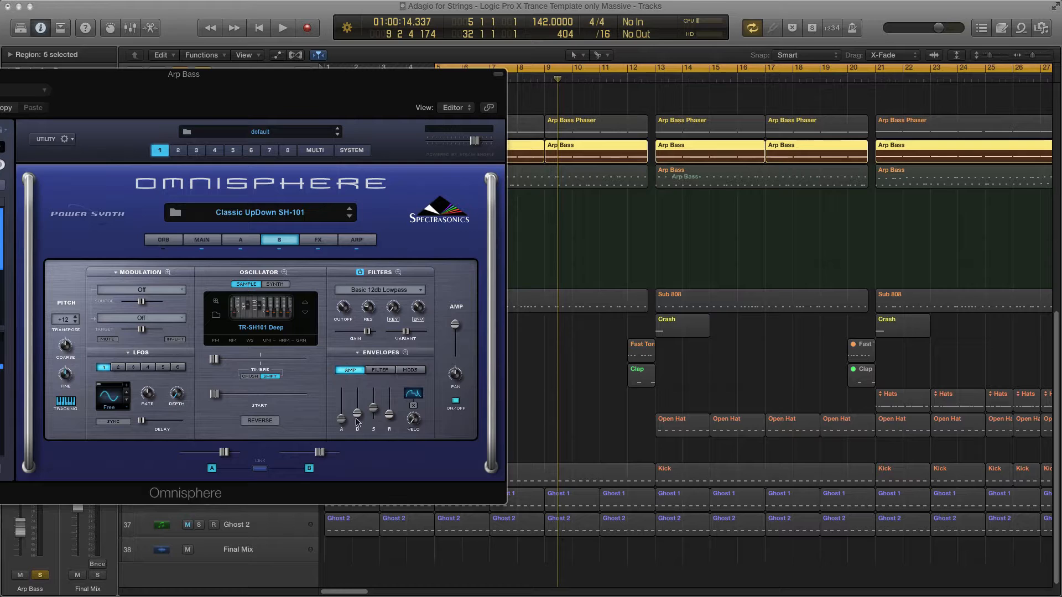
click(317, 242)
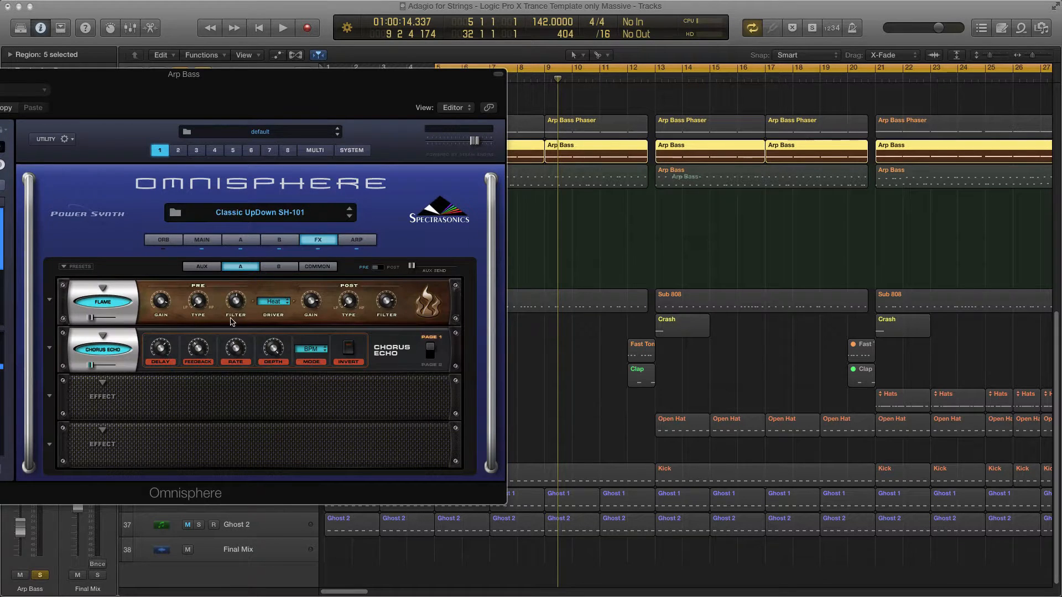
click(241, 240)
drag(492, 74, 0, 74)
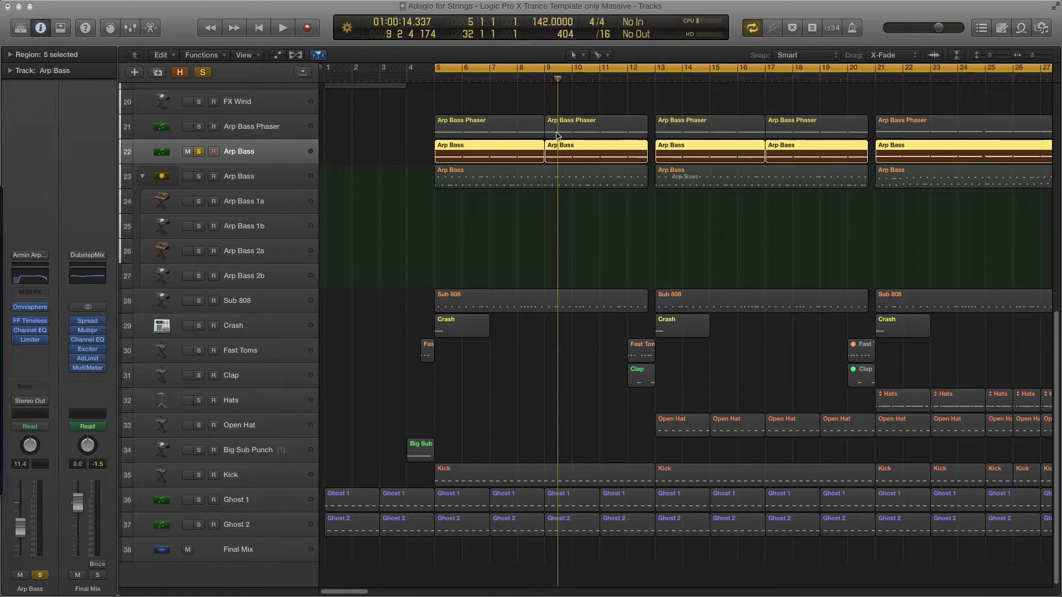
Step: Play back the Omnisphere Arp Bass alone, and compare it with Arp Bass 1a and 1b soloed together
key(space)
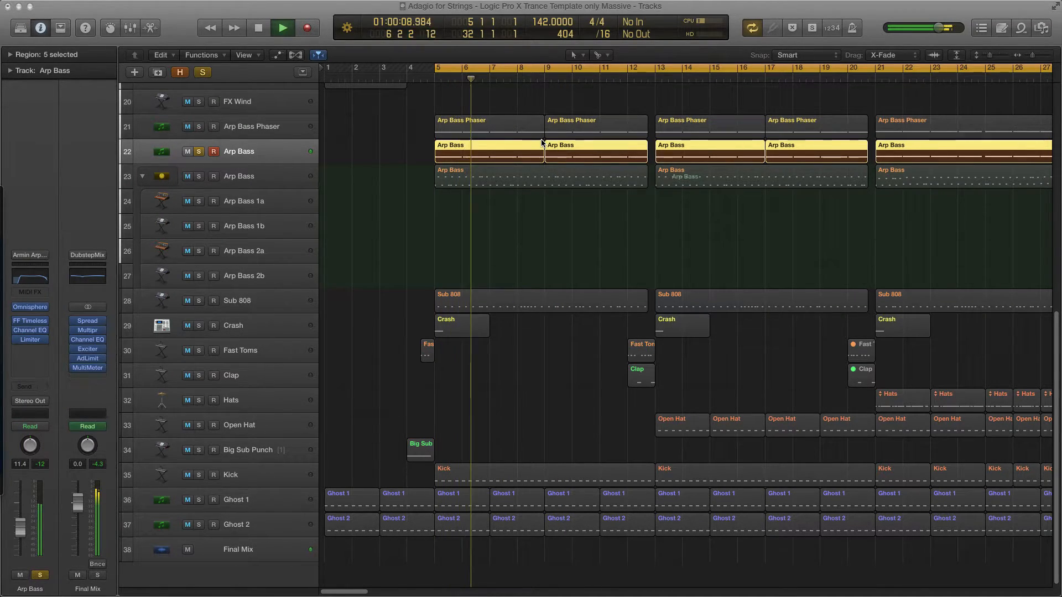
key(space)
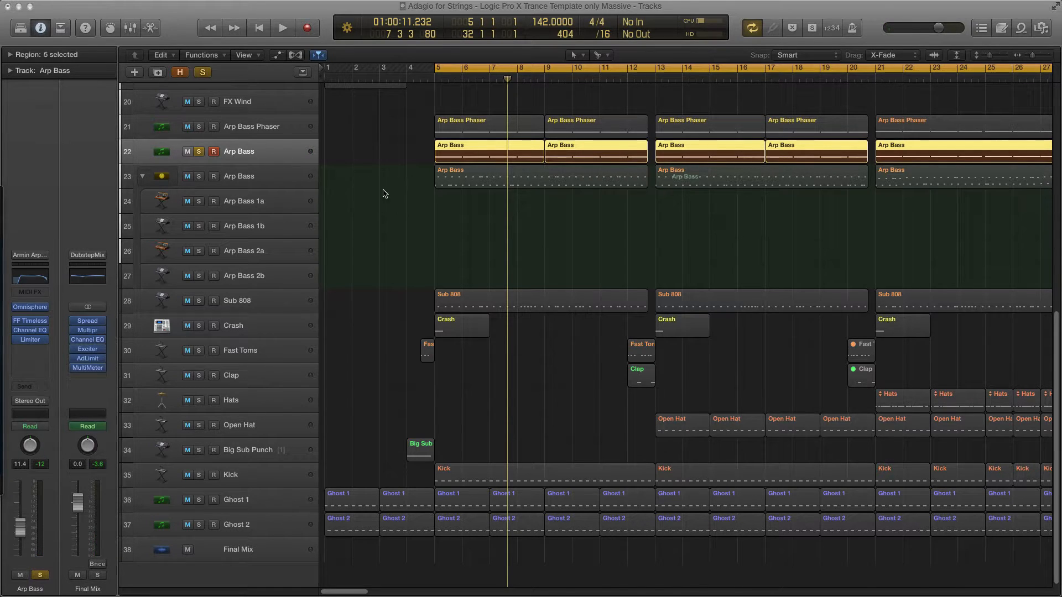
click(265, 178)
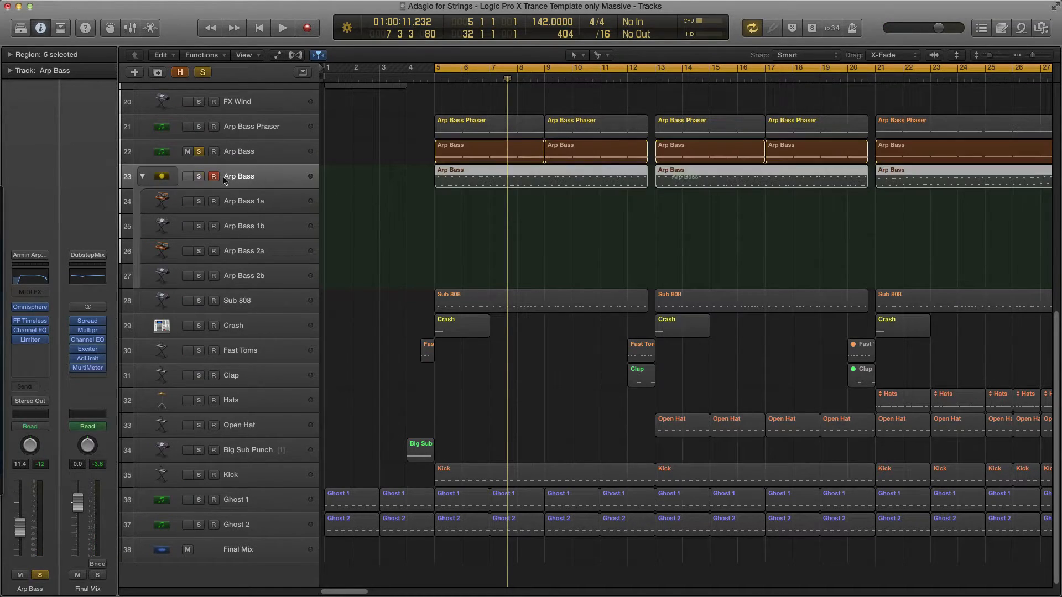
click(199, 202)
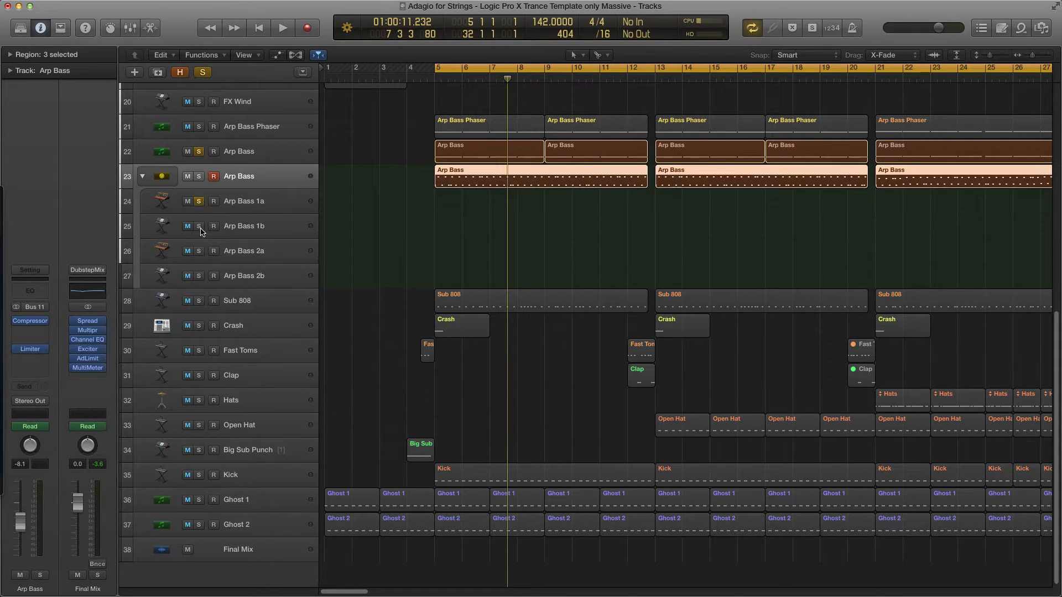
click(199, 151)
key(space)
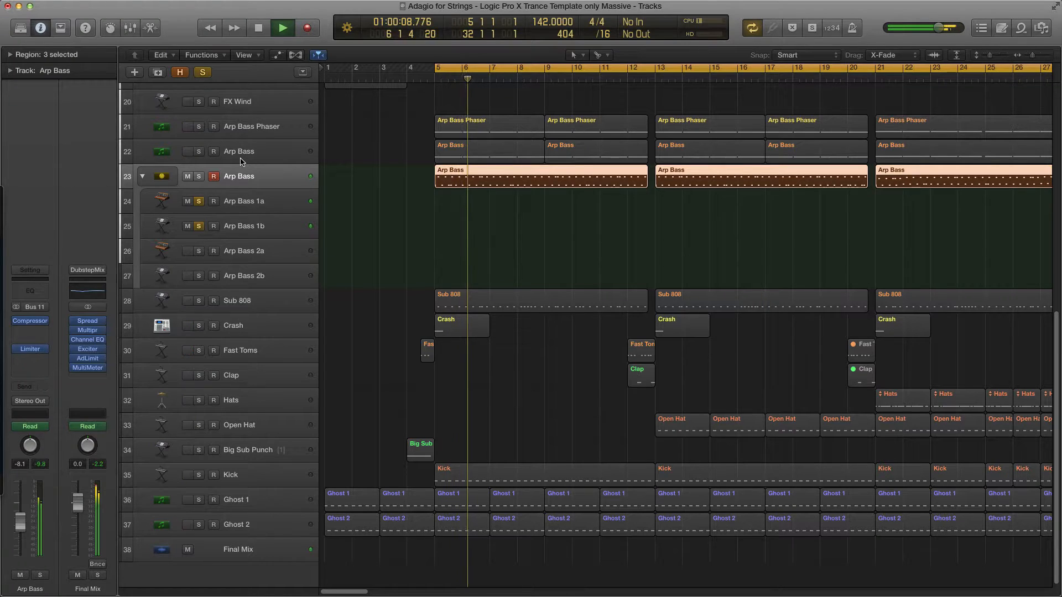
key(space)
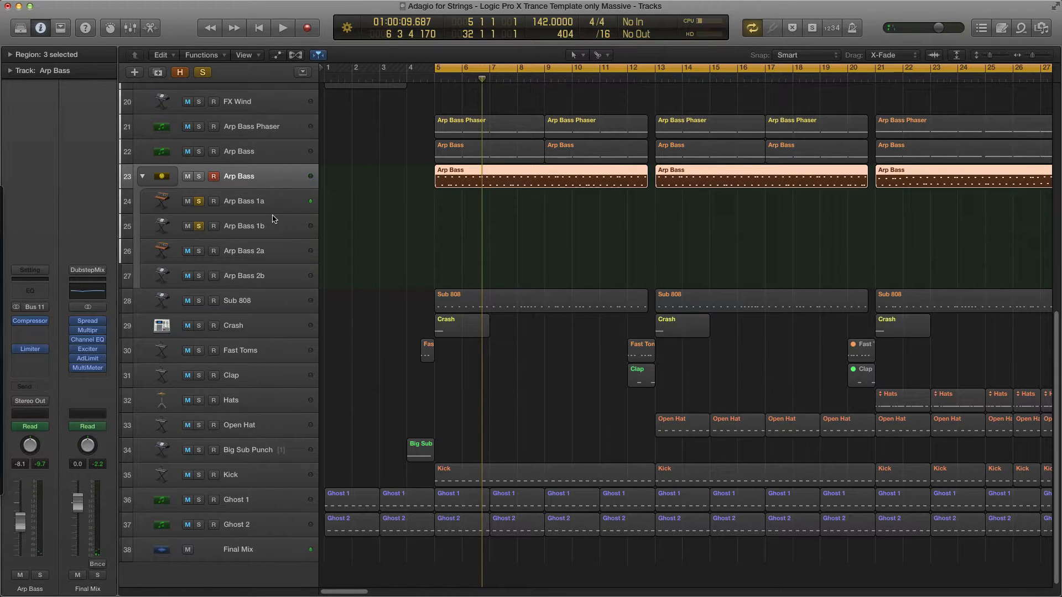
Step: Select Arp Bass 1b, 1a, 2a and 2b in turn to compare their synths and insert effects
click(243, 226)
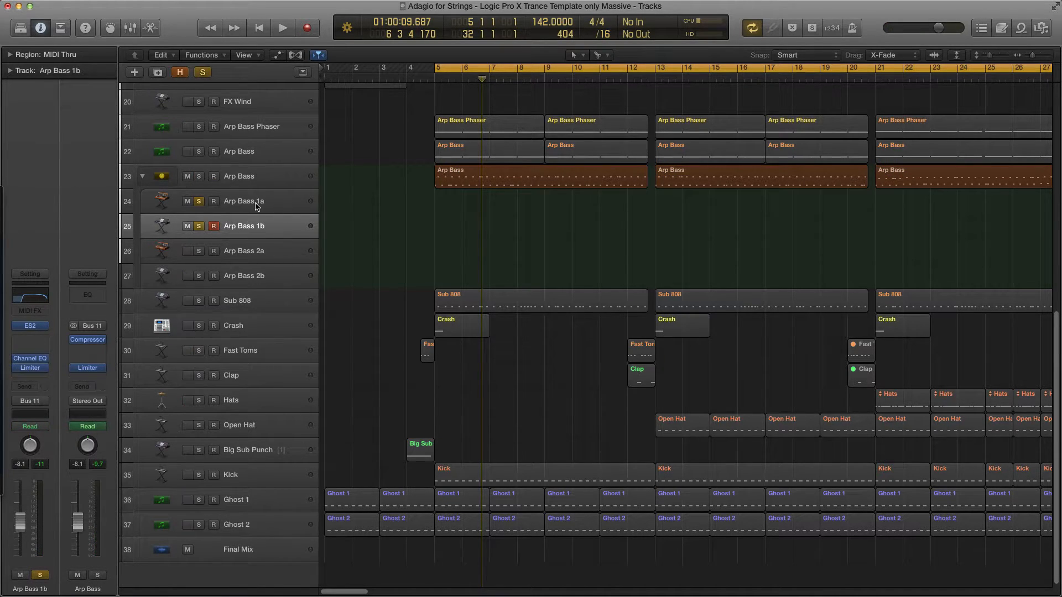
click(258, 203)
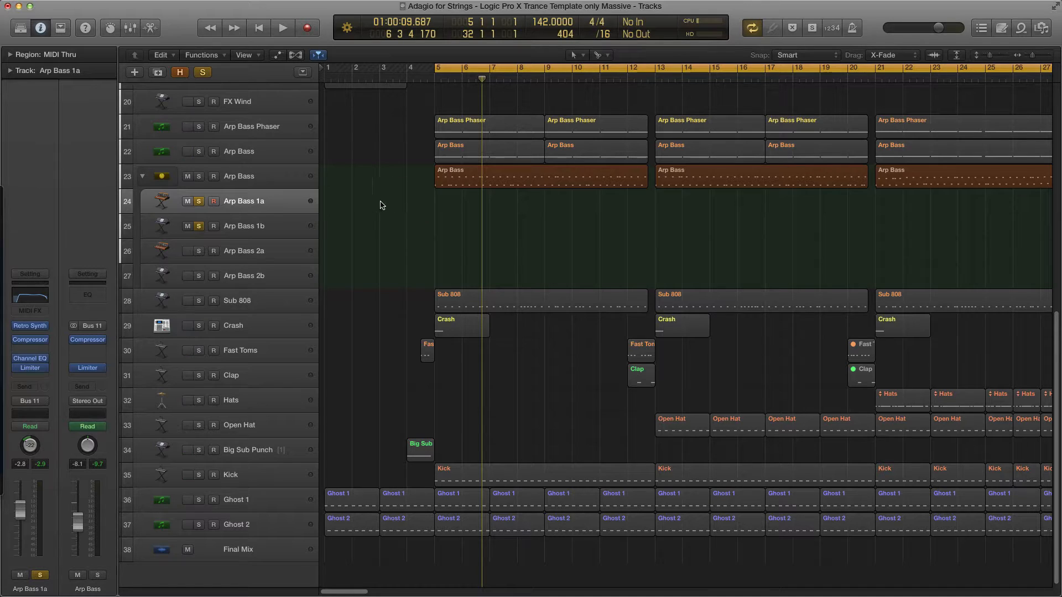
click(271, 248)
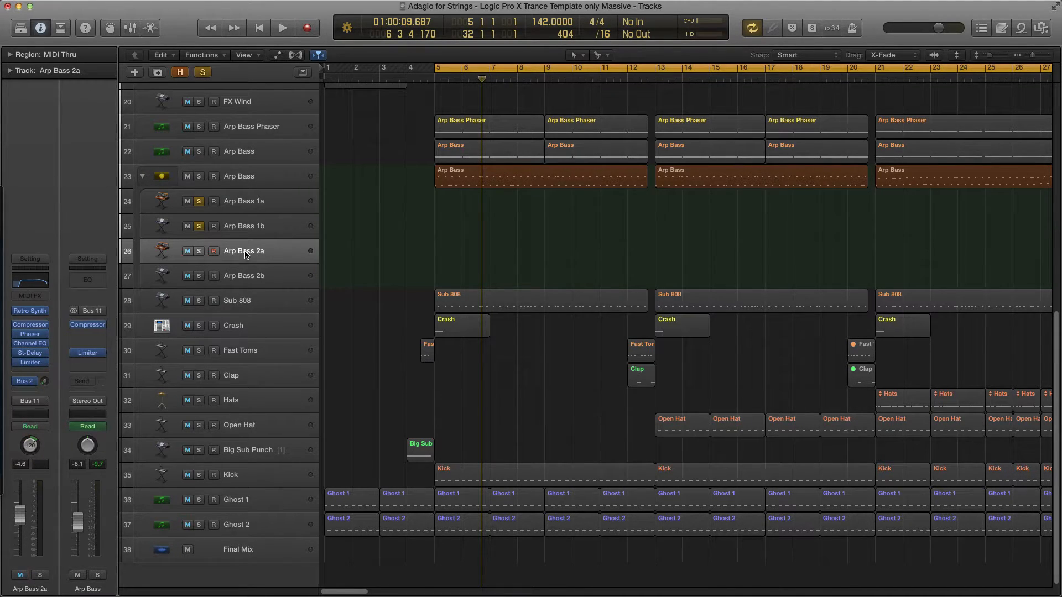
click(247, 274)
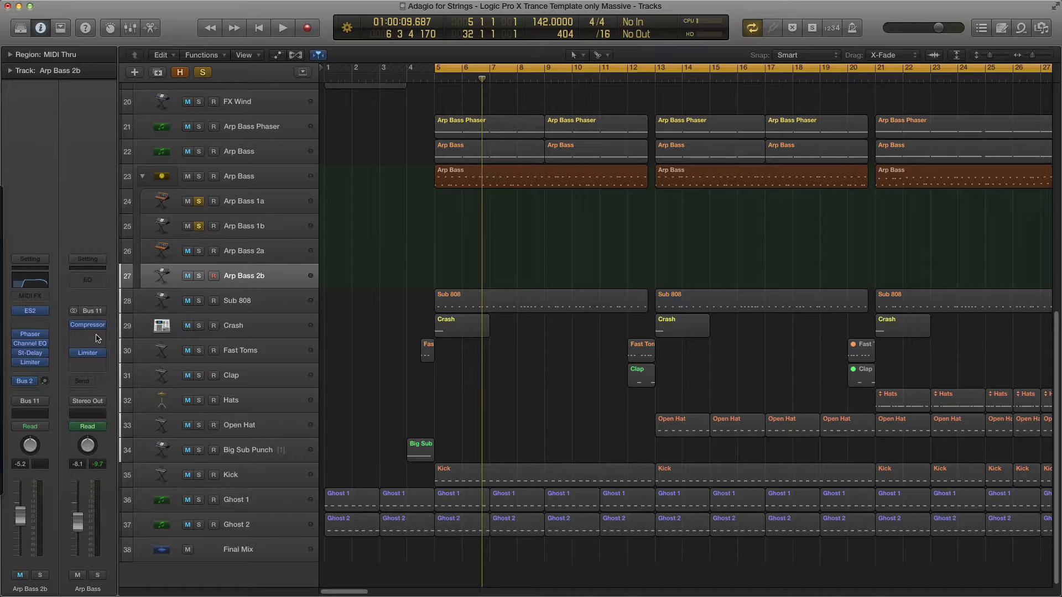
Step: Examine the Stereo Delay settings on Arp Bass 2b, close the plug-in, and compare the channel strips of Arp Bass 2a and 2b
mouse_move(36, 355)
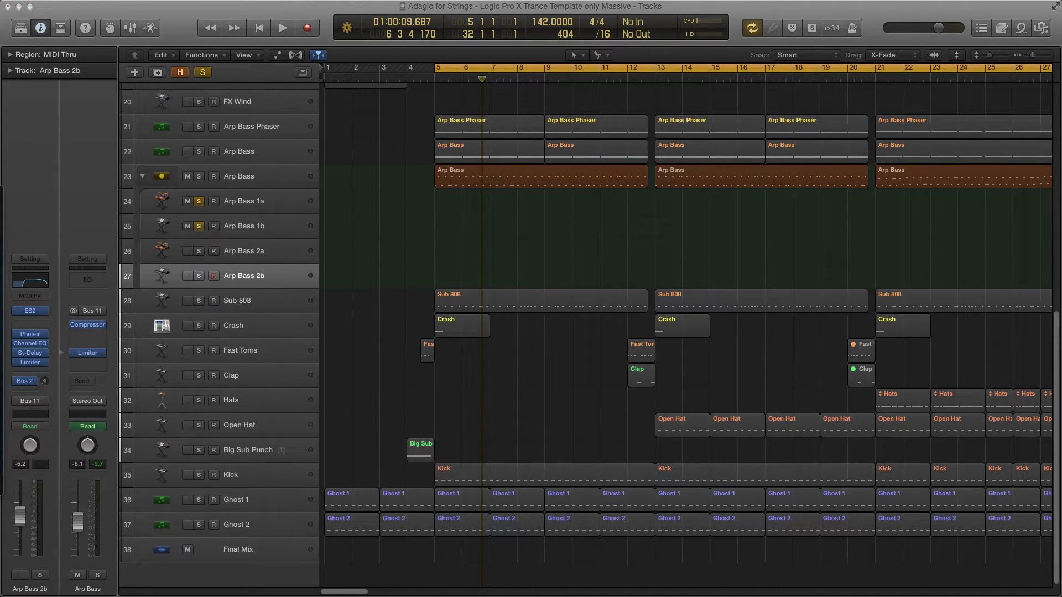
click(30, 353)
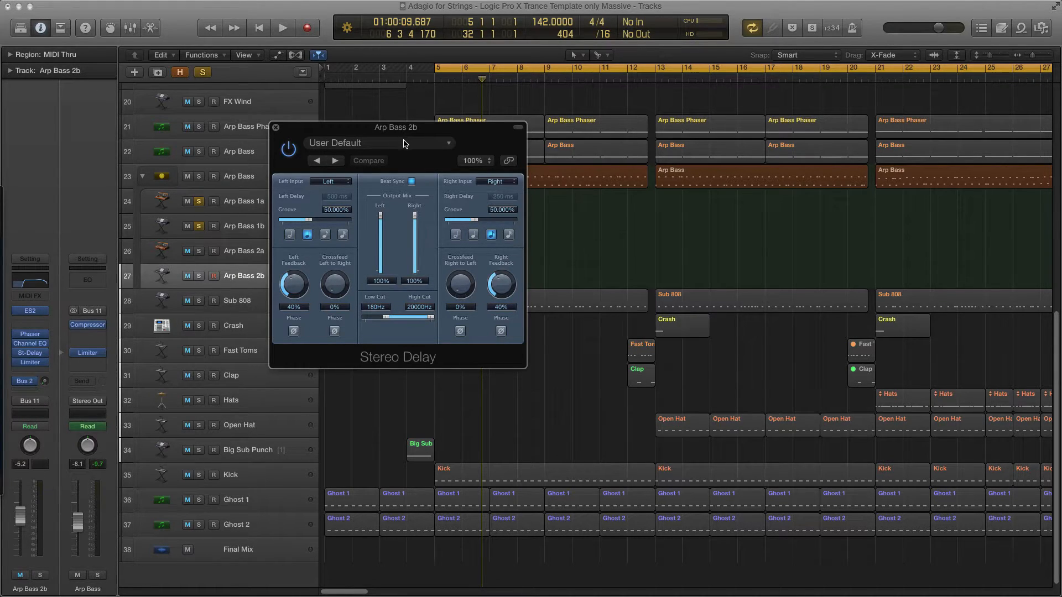
click(243, 251)
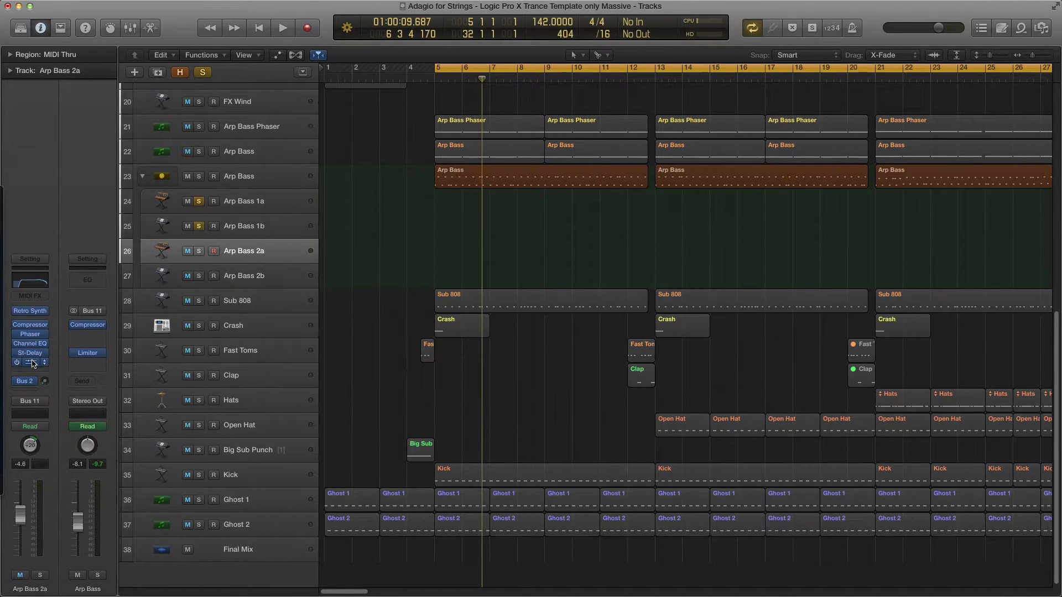
click(252, 277)
click(245, 252)
click(246, 270)
click(245, 257)
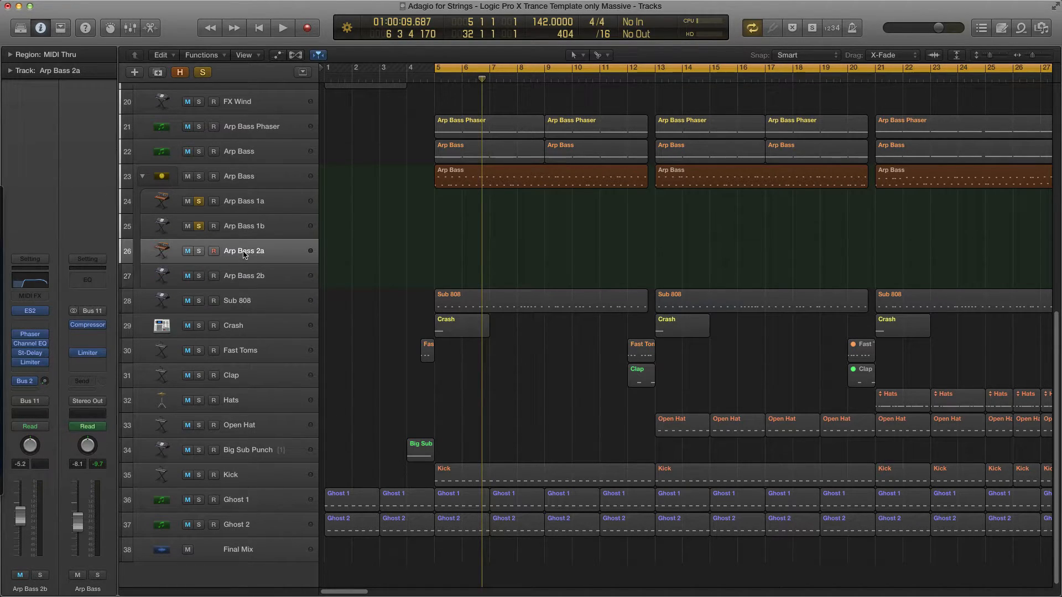
click(256, 279)
Step: Solo Arp Bass 2a and 2b in place of 1a and 1b, and play back the pair
drag(199, 251, 195, 282)
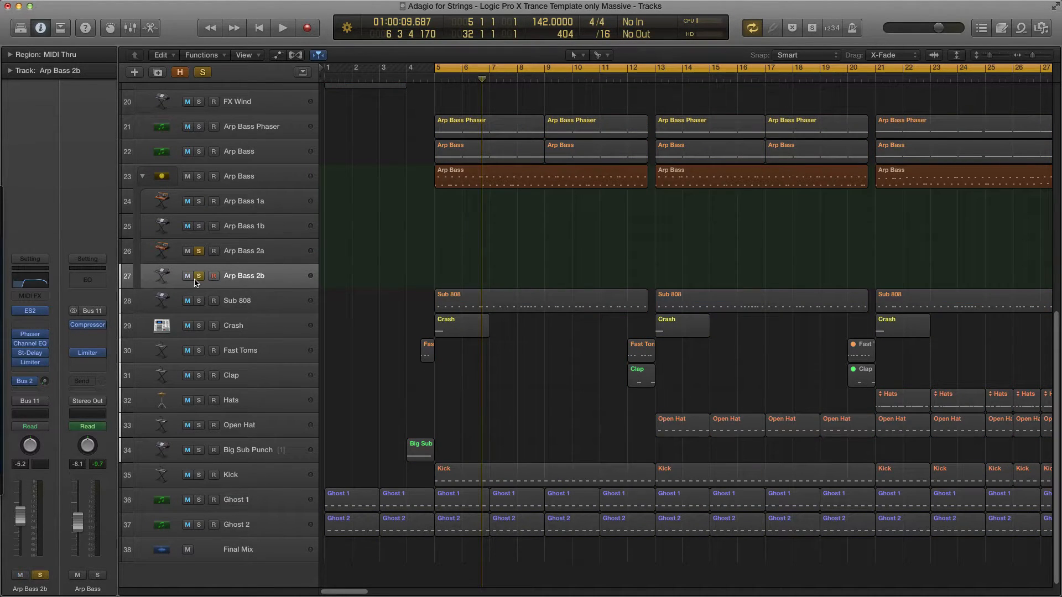
key(space)
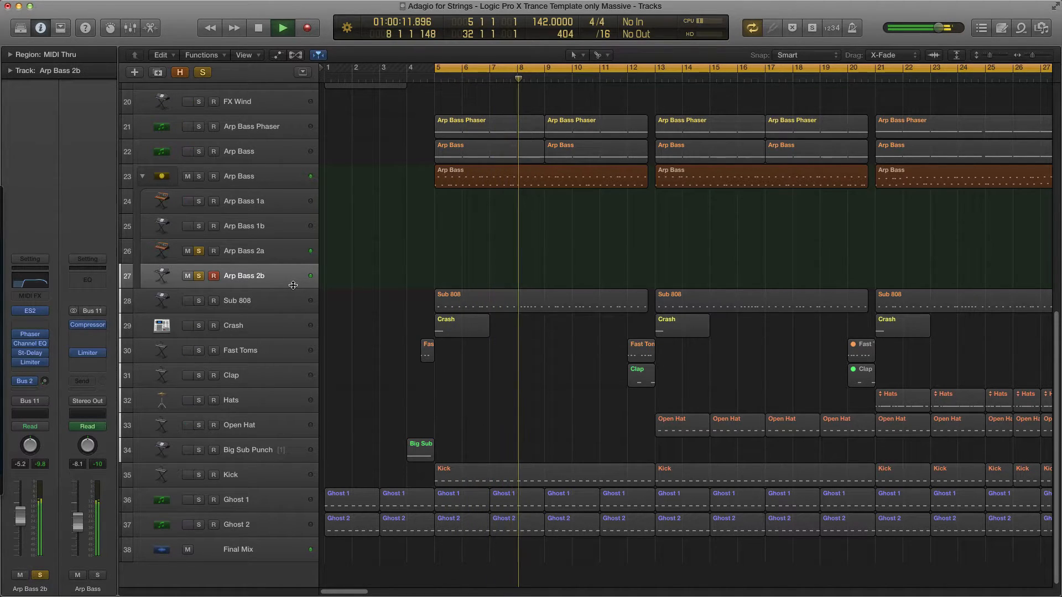
key(space)
Step: Clear the solos on Arp Bass 2a and 2b, solo Arp Bass Phaser, and play it back alone
click(199, 276)
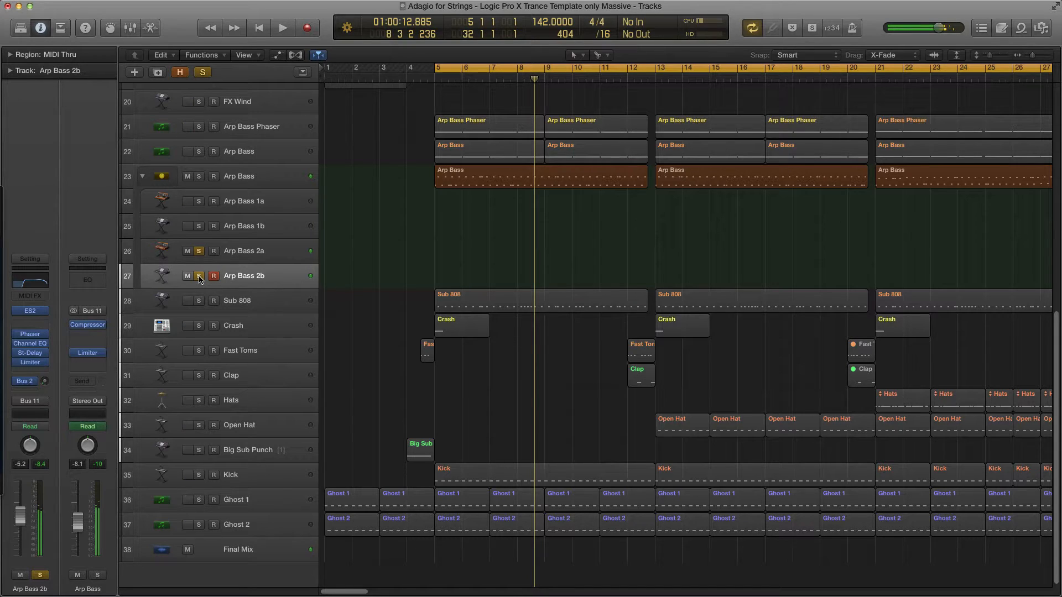
click(199, 252)
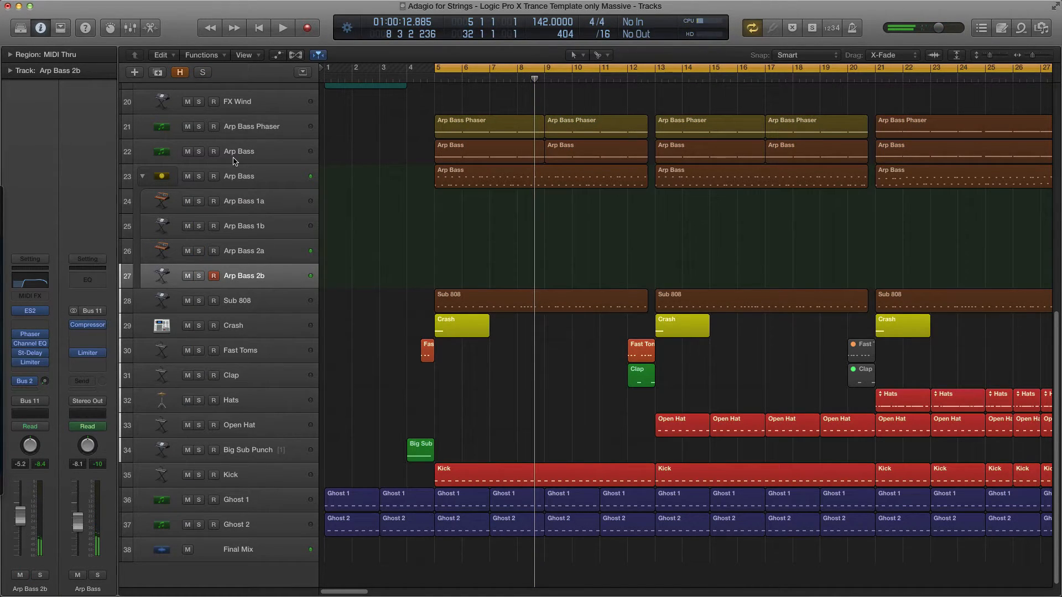
click(199, 127)
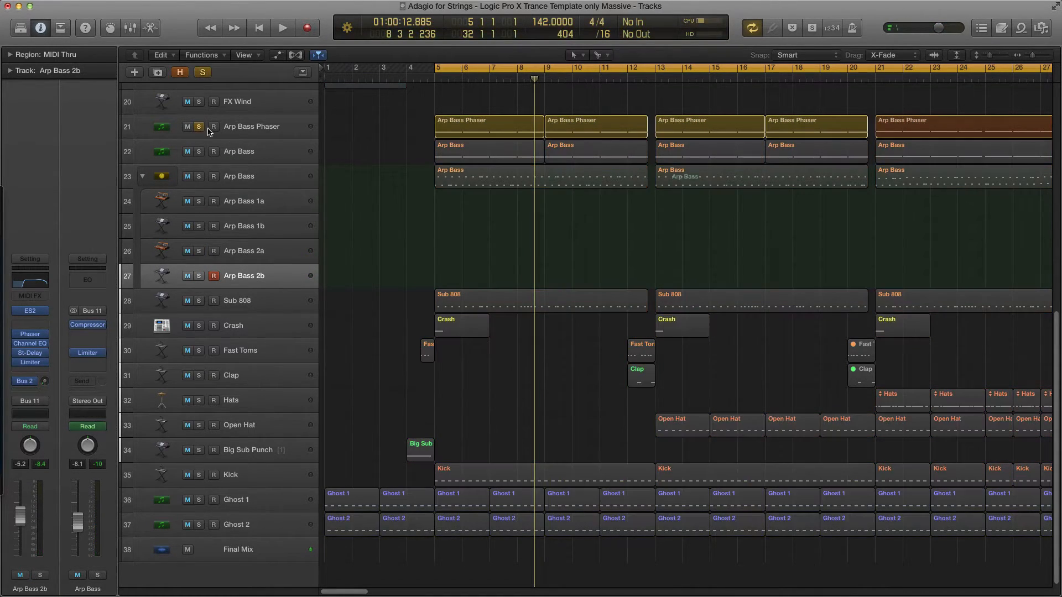
click(506, 158)
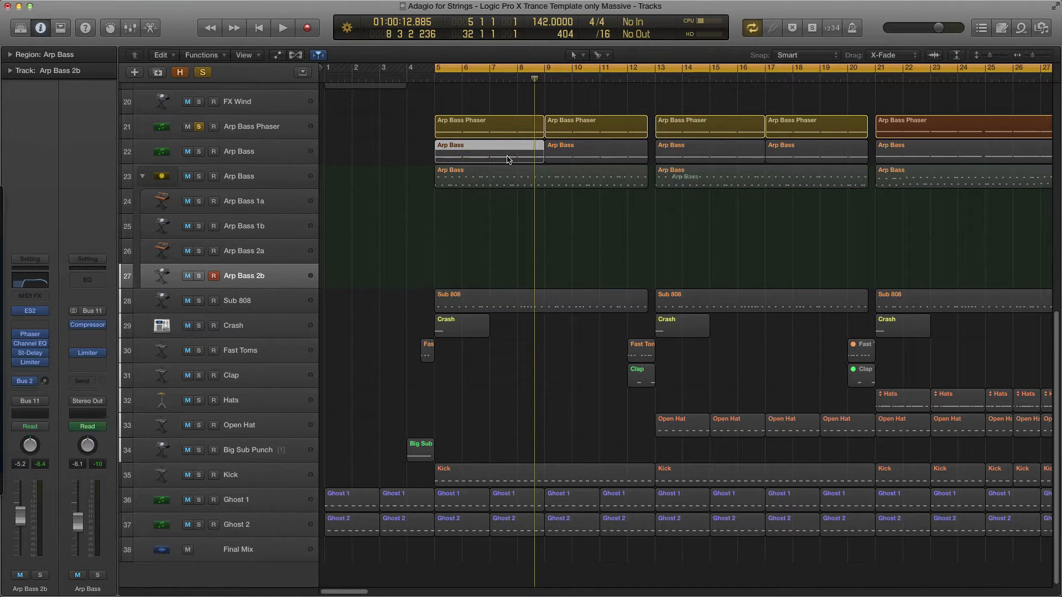
click(271, 132)
key(shift+space)
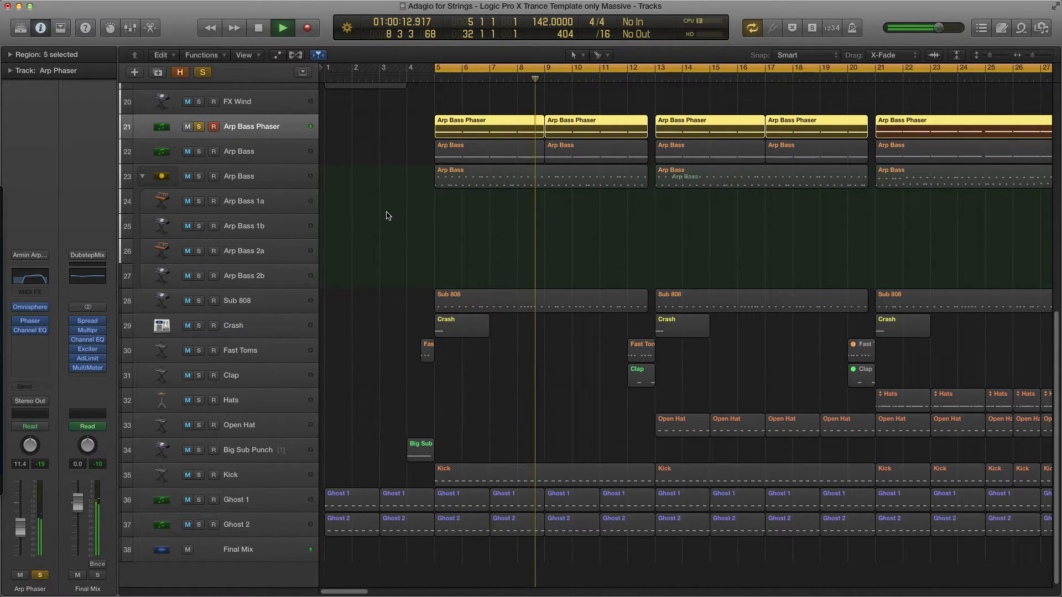
key(space)
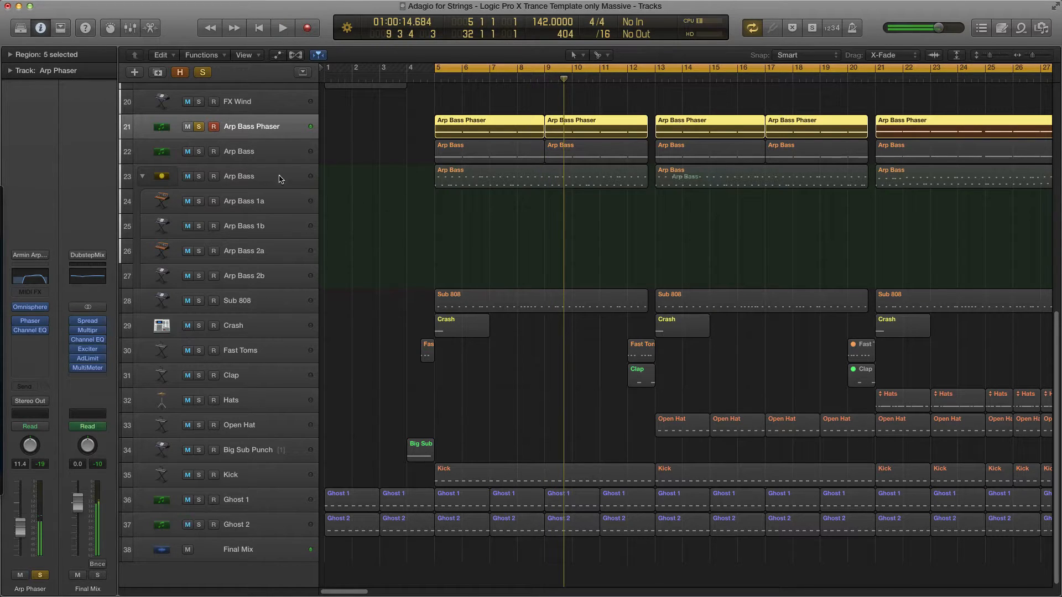
Step: Solo Arp Bass 2a and 2b again, remove the Arp Bass Phaser solo, and play back the two layers for comparison
click(247, 260)
key(Down)
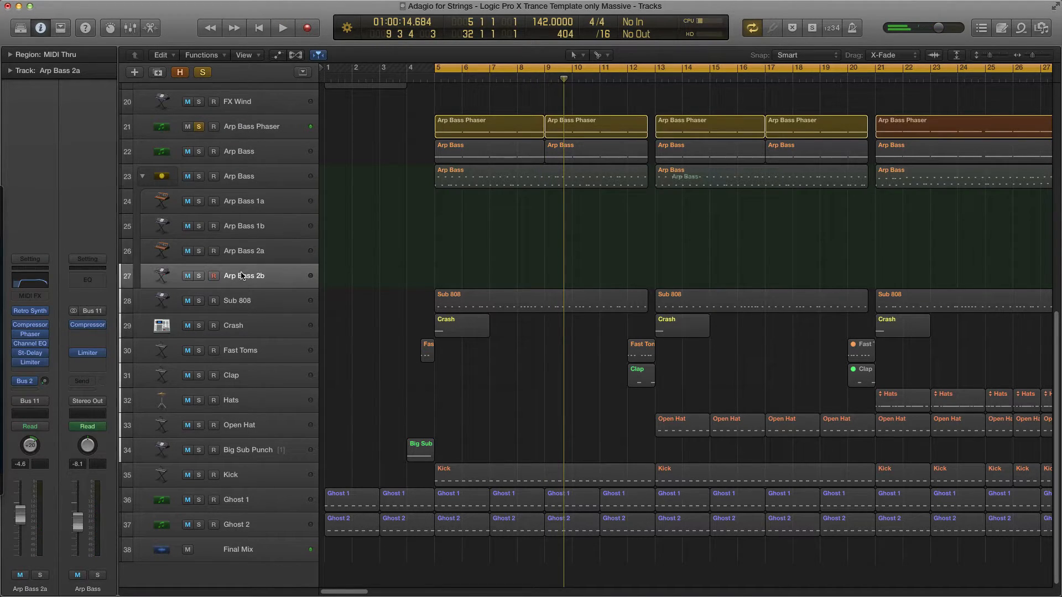
click(199, 253)
click(200, 277)
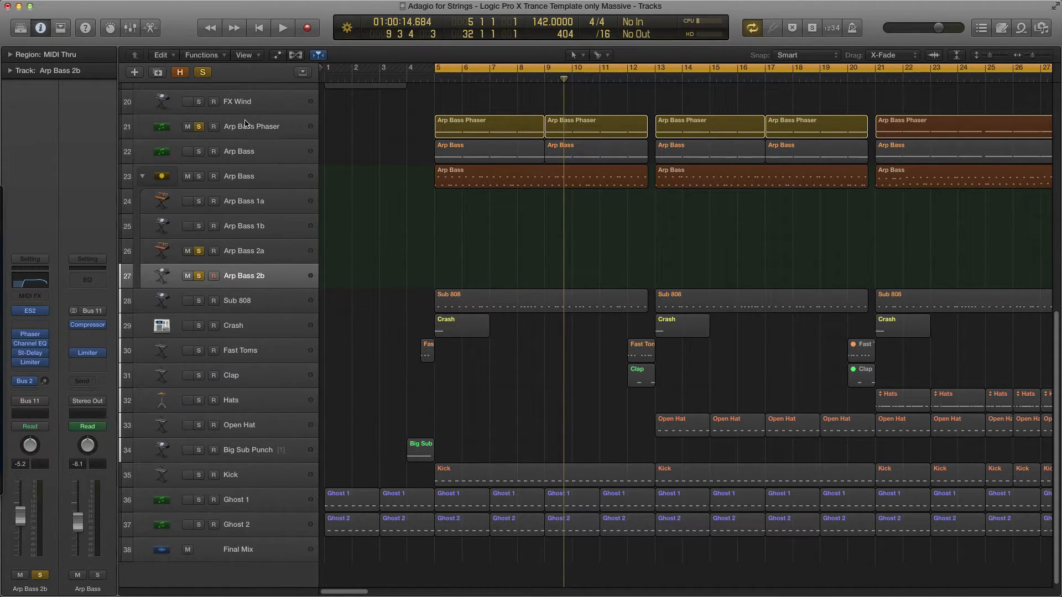
click(199, 126)
key(space)
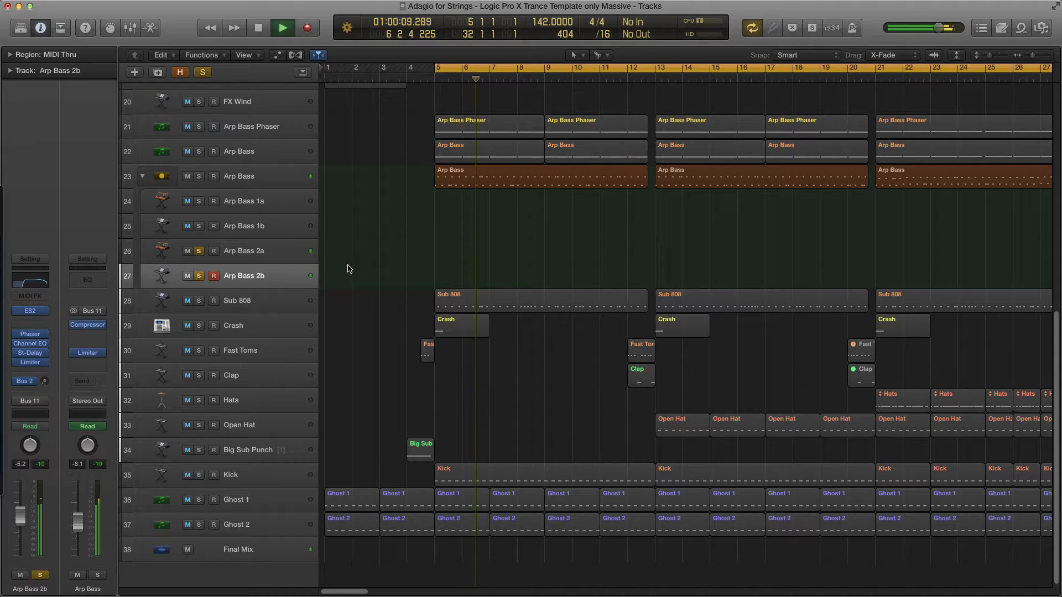
key(space)
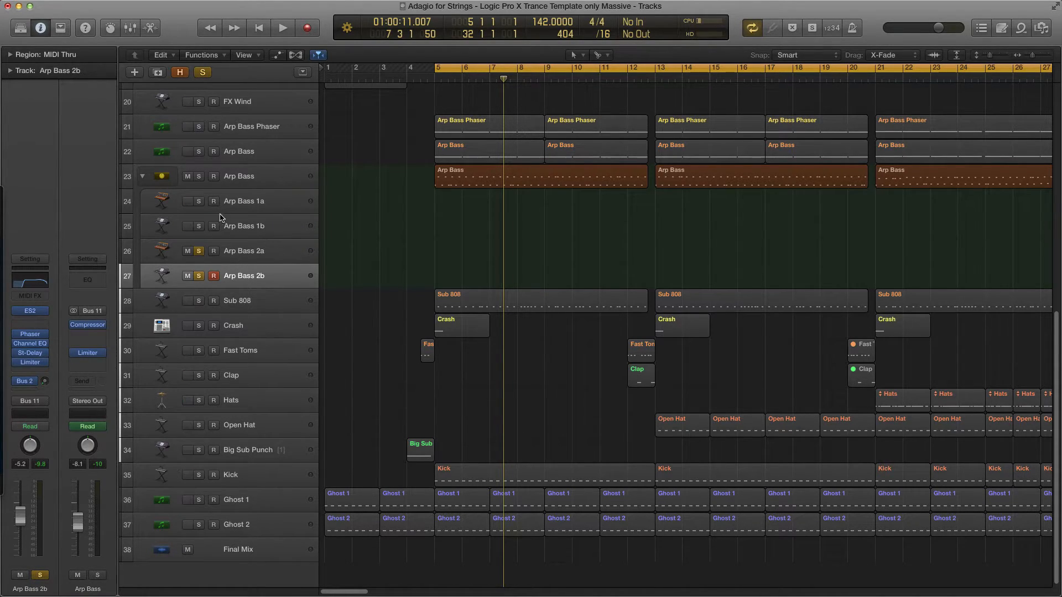
Step: Solo the main Arp Bass stack instead of its 2a and 2b layers, and select the stack track with its regions
click(199, 176)
click(199, 251)
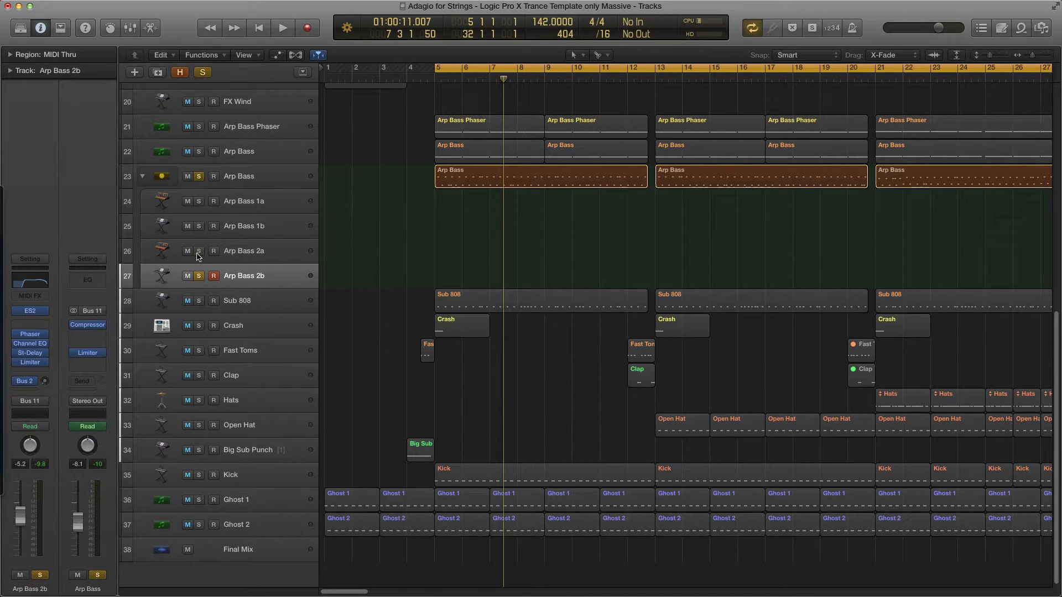
click(199, 276)
drag(391, 190, 544, 190)
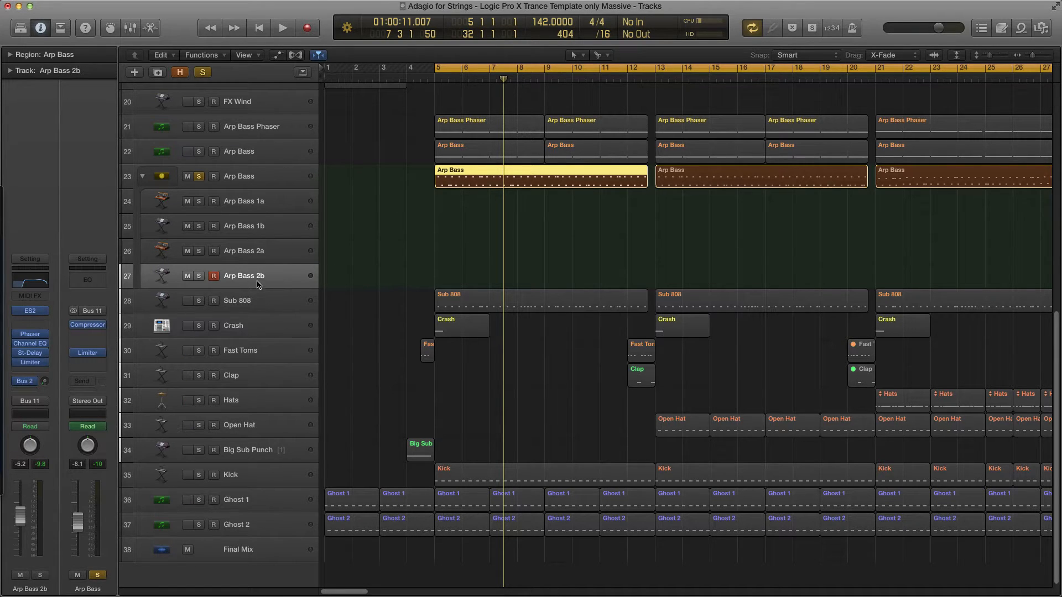
drag(424, 200, 544, 181)
click(266, 187)
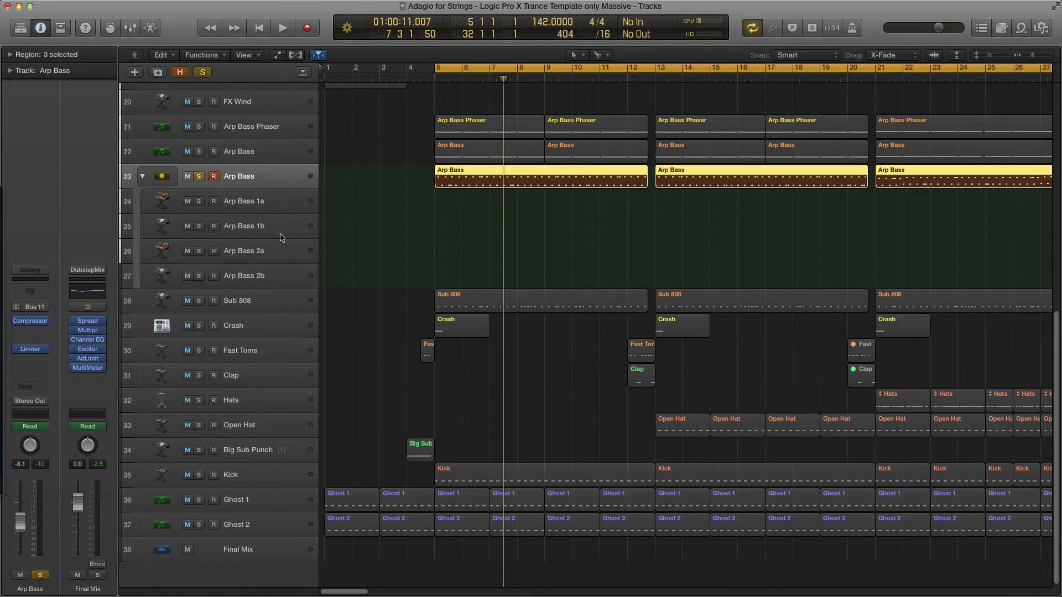
Step: Open the Compressor on the Arp Bass stack and examine its side chain source and compression settings
click(30, 321)
drag(396, 145, 508, 118)
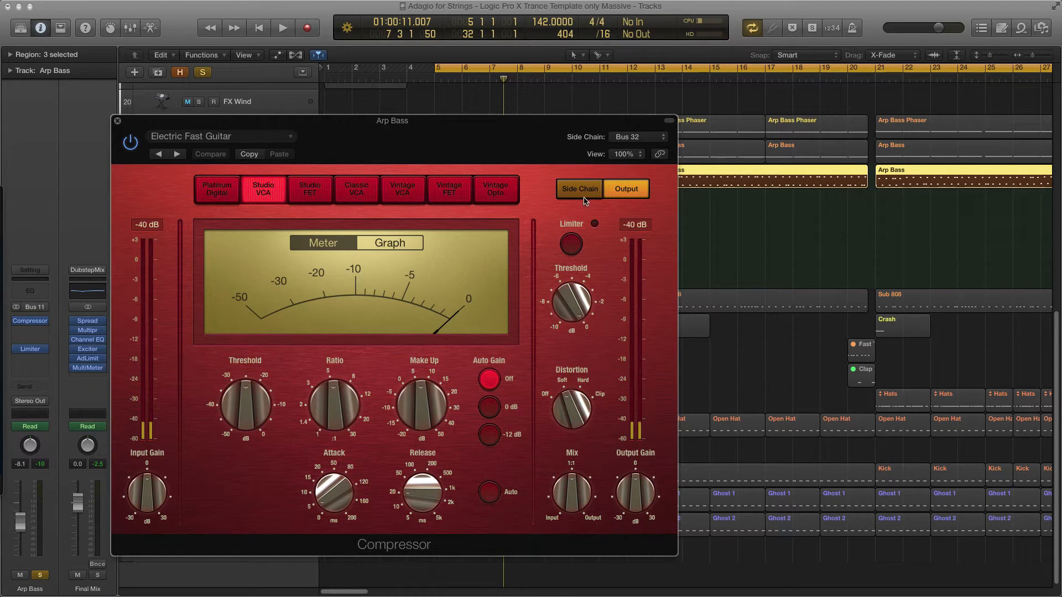
drag(500, 134, 553, 131)
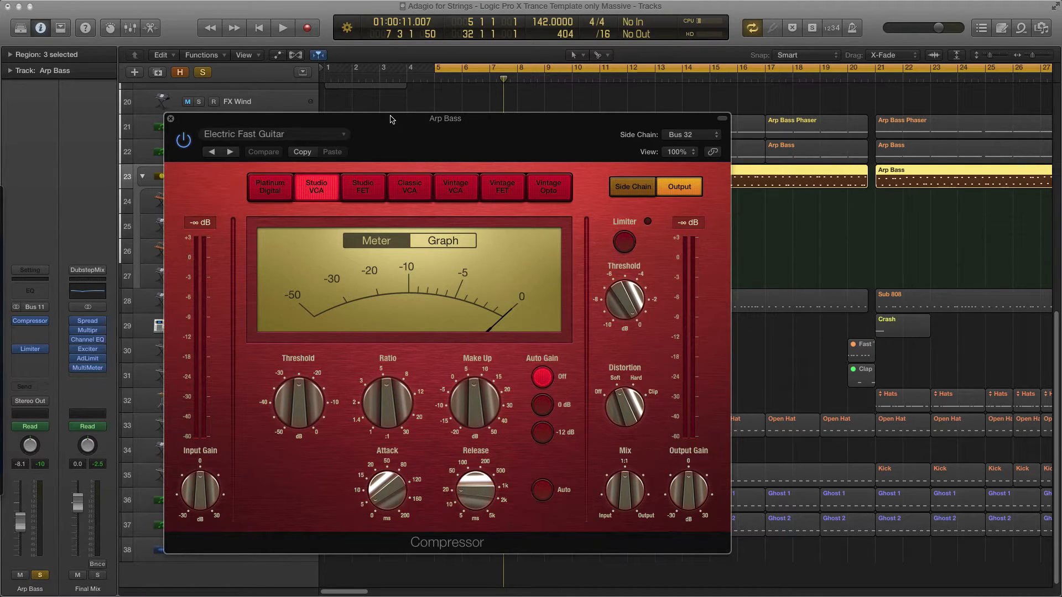
drag(535, 118, 526, 113)
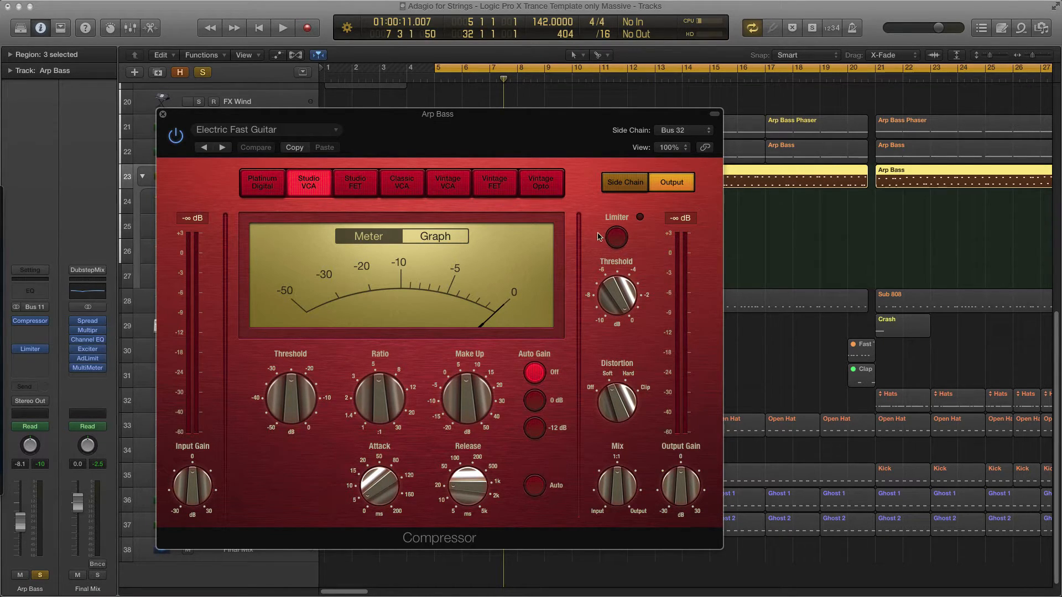
Step: Close the Arp Bass Compressor, solo Ghost 1 alongside the Arp Bass stack, and play them back together
drag(257, 122, 266, 144)
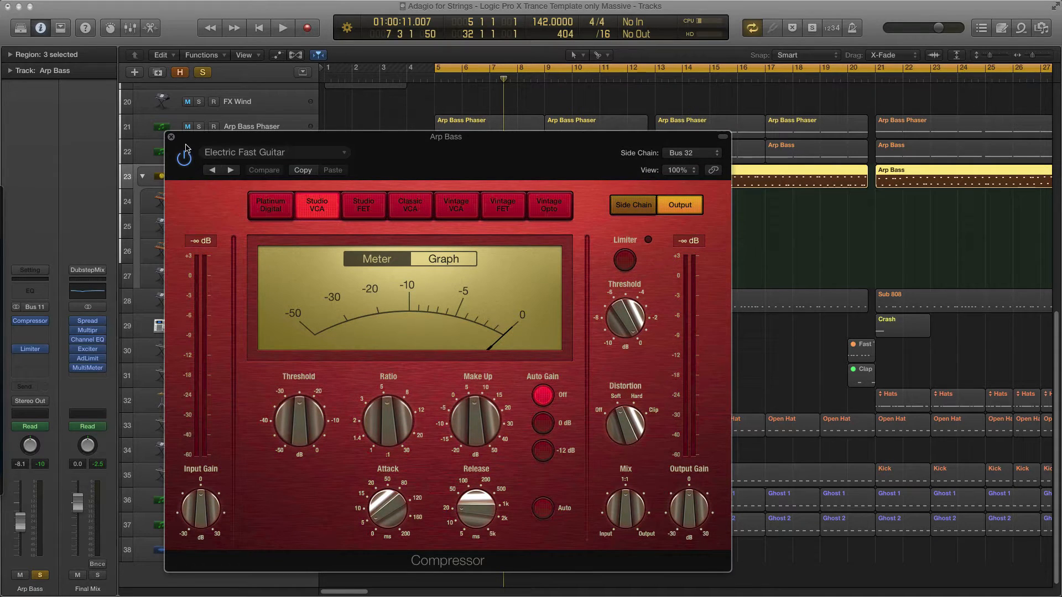
click(171, 137)
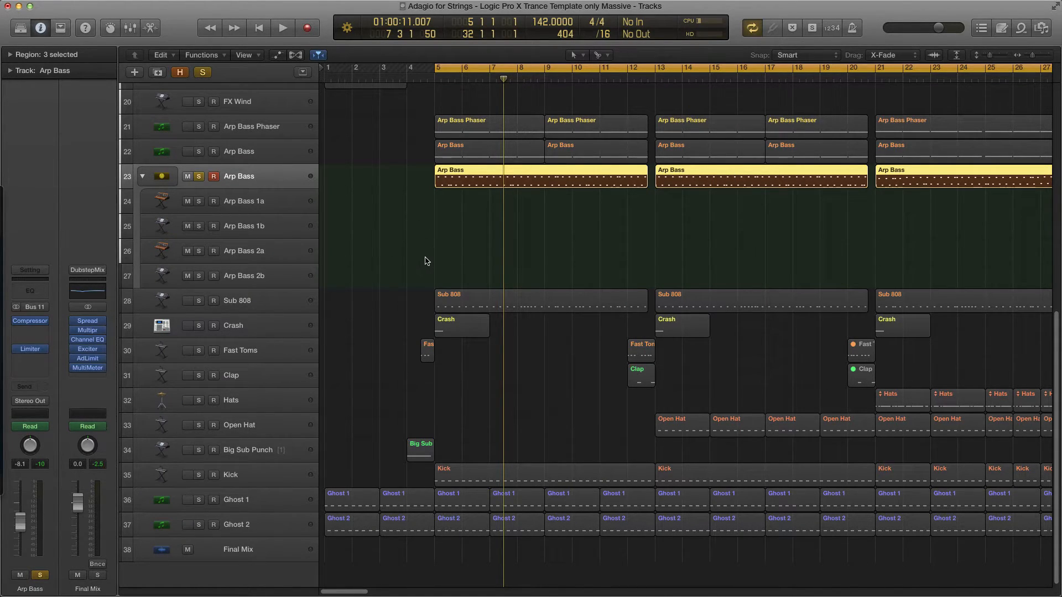
click(199, 500)
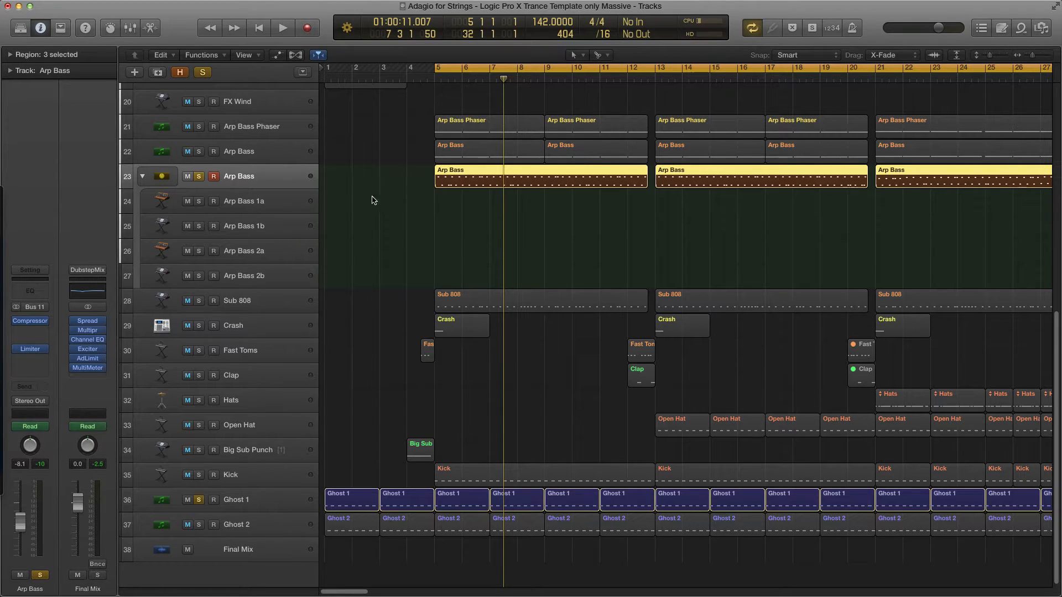
key(space)
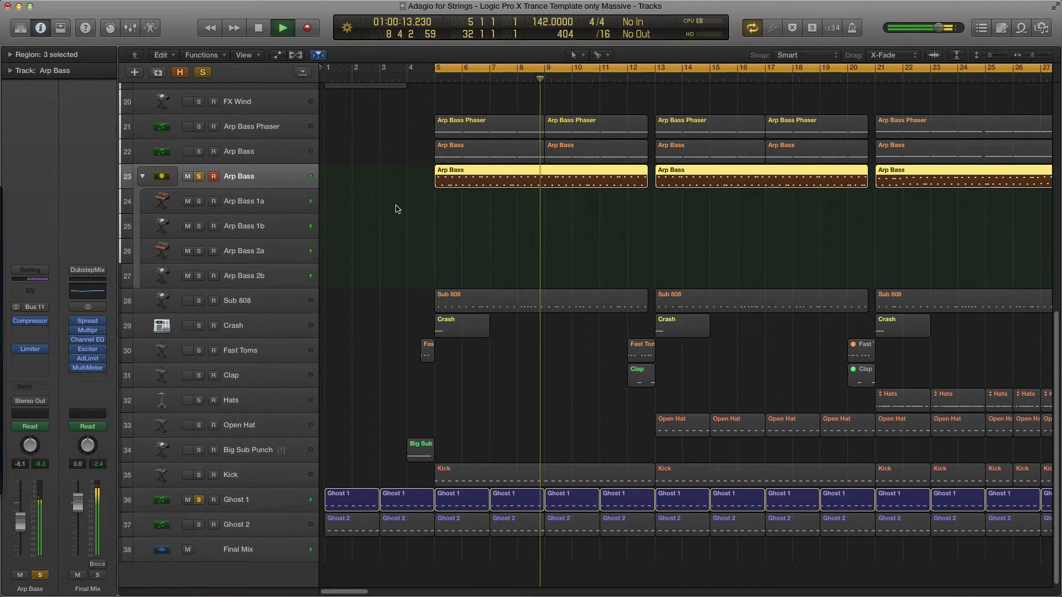
key(space)
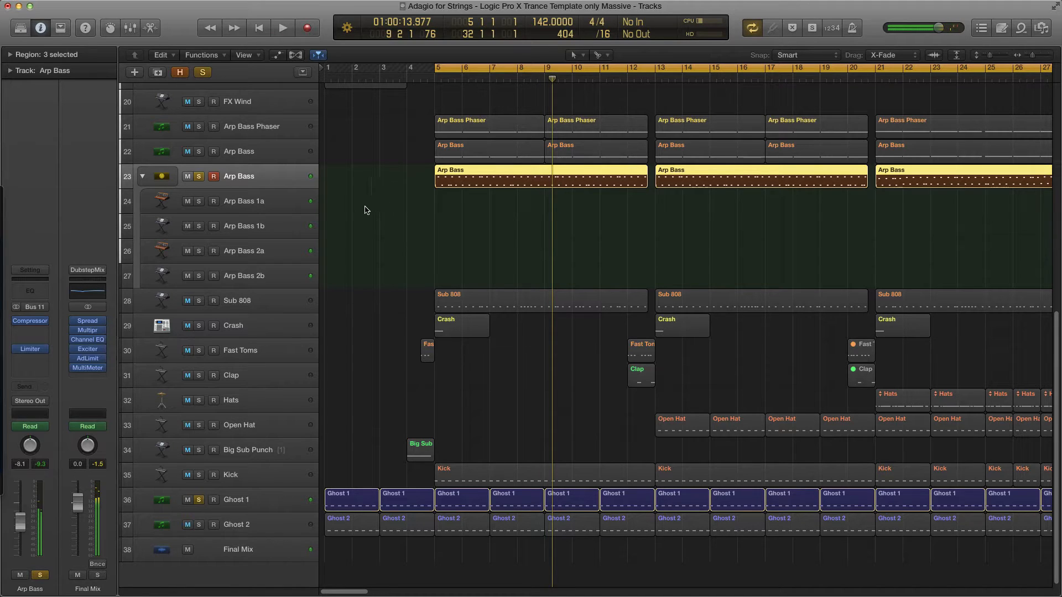
Step: Solo Arp Bass Phaser and the Arp Bass on track 22 in place of the Arp Bass stack, and play them back with Ghost 1
click(210, 133)
click(198, 129)
click(199, 154)
click(198, 176)
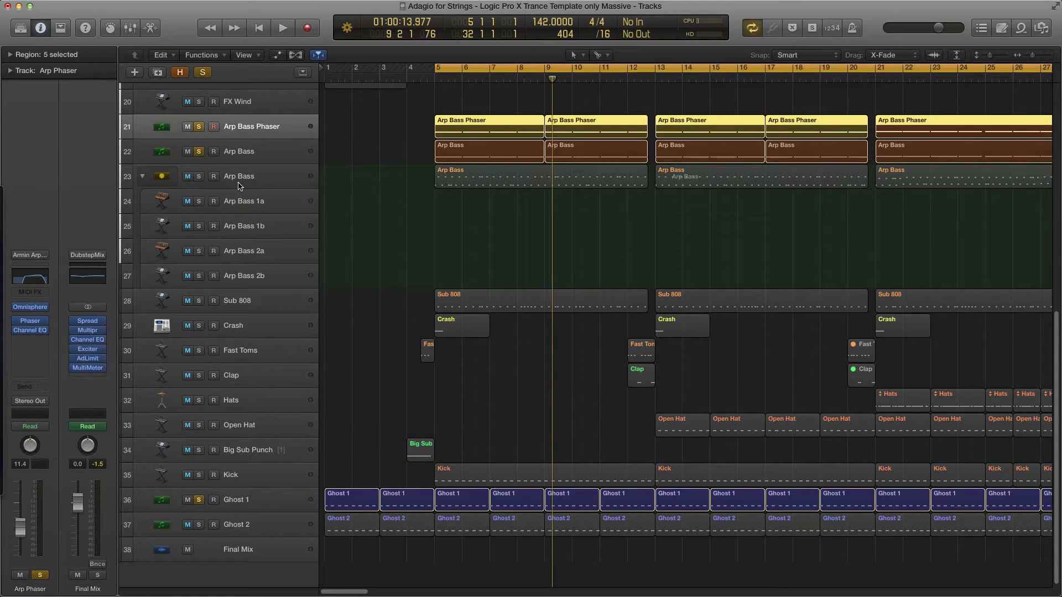
key(space)
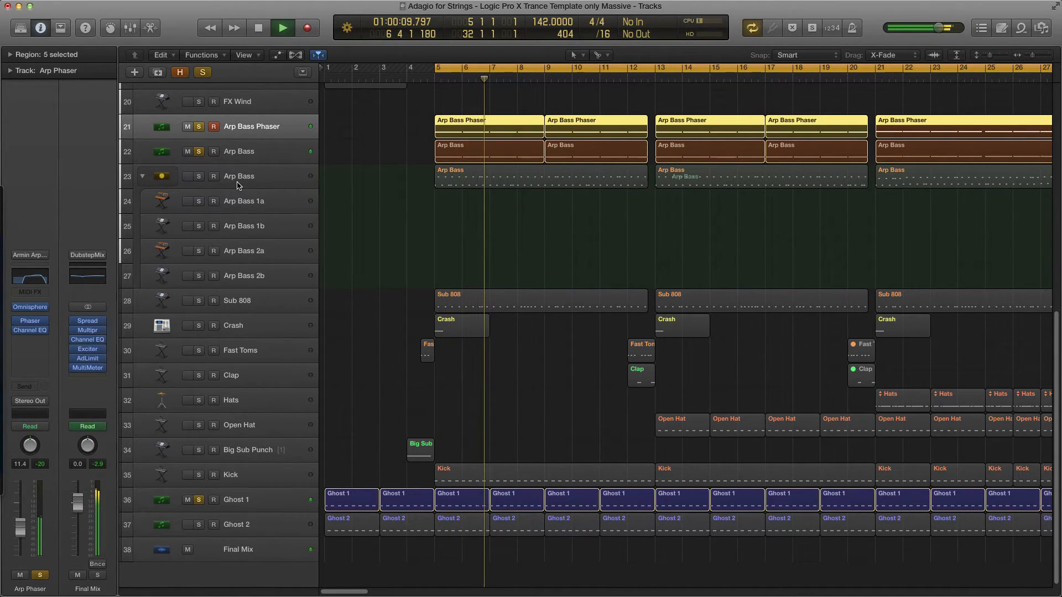
key(space)
Step: Remove the solos from Arp Bass Phaser and track 22, solo the Arp Bass stack again, and play it back for comparison
click(199, 153)
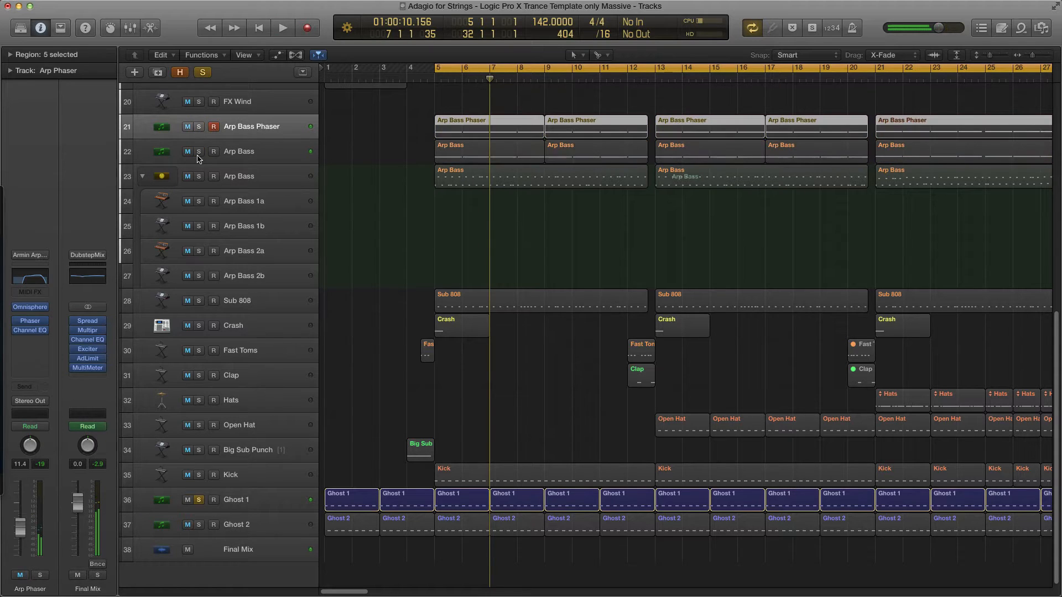
click(199, 178)
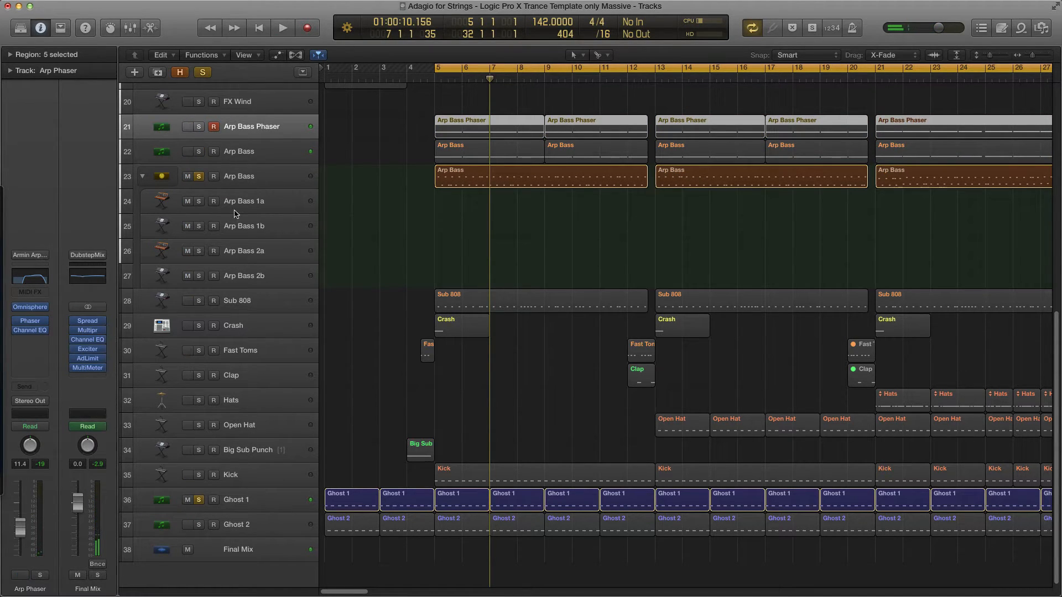
key(space)
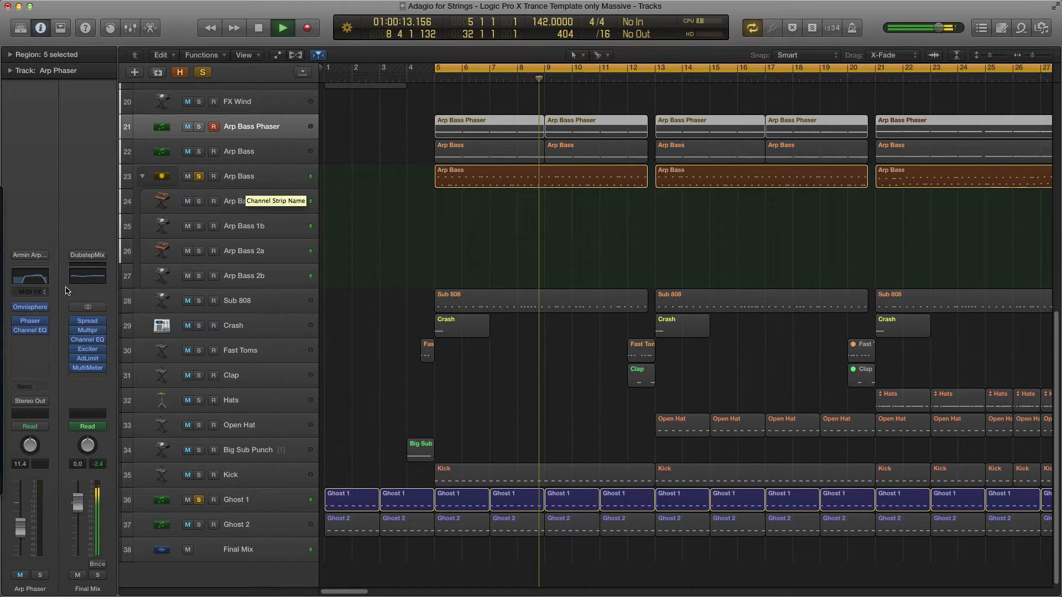
Step: Select the Arp Bass stack and open its Compressor to examine the gain reduction during playback
click(130, 234)
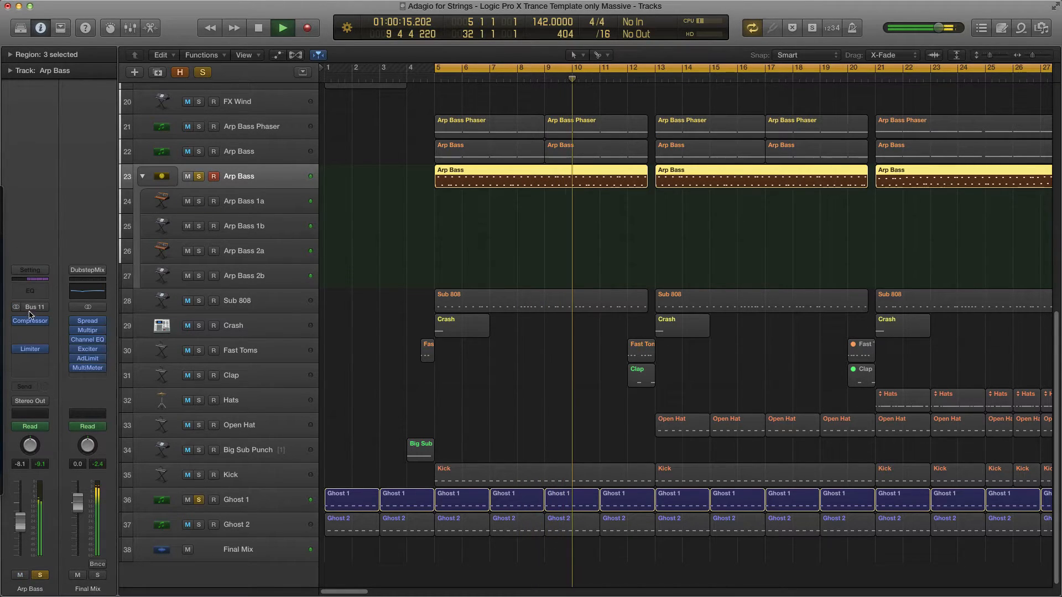
click(30, 321)
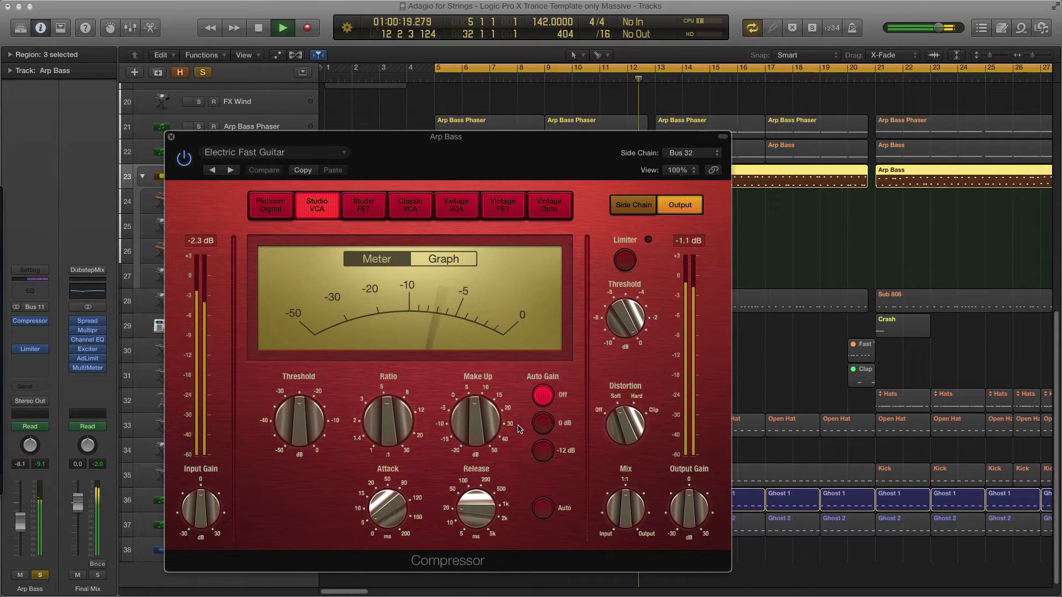
key(space)
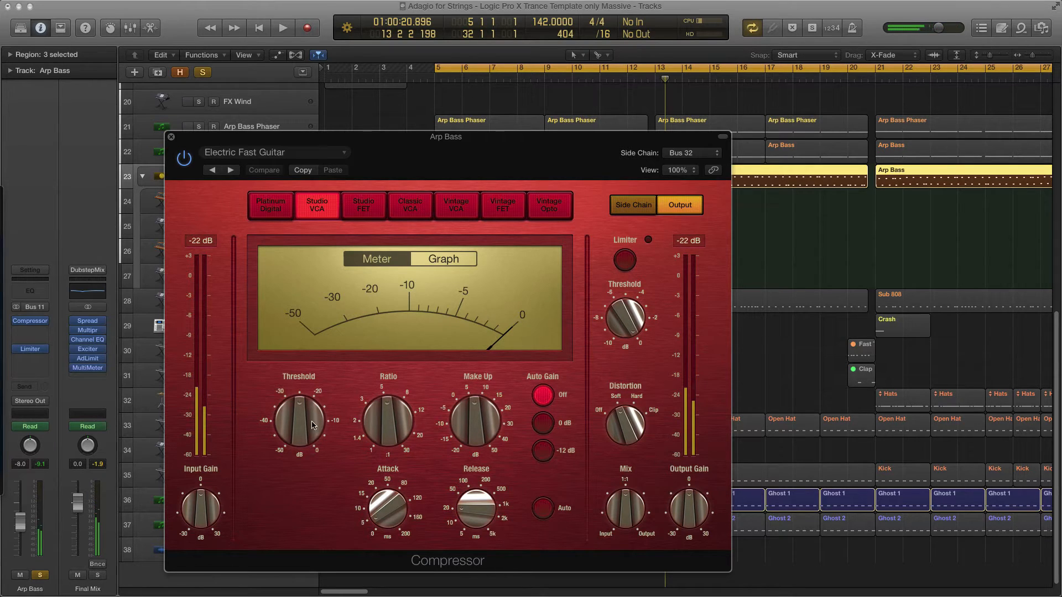
Step: Raise the Arp Bass Compressor's threshold to -22.0 dB, audition the result, and close the plug-in
drag(304, 423, 302, 412)
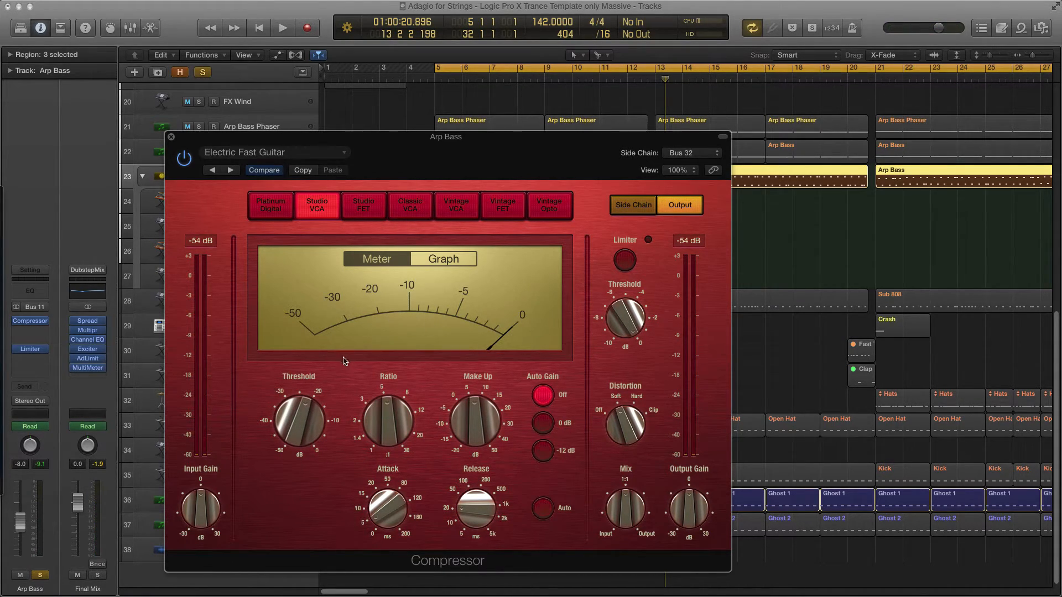
key(space)
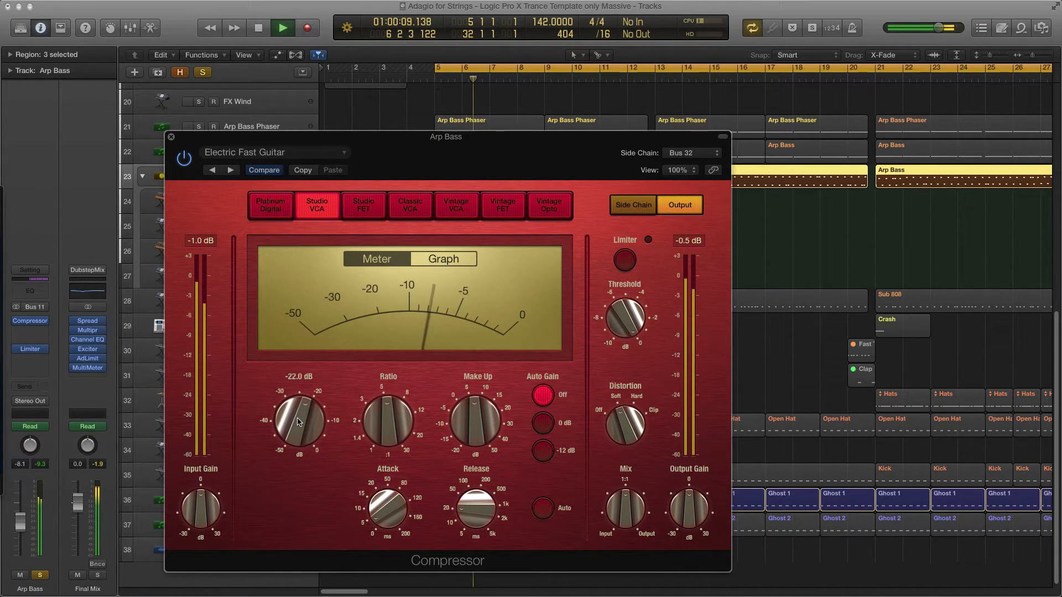
key(space)
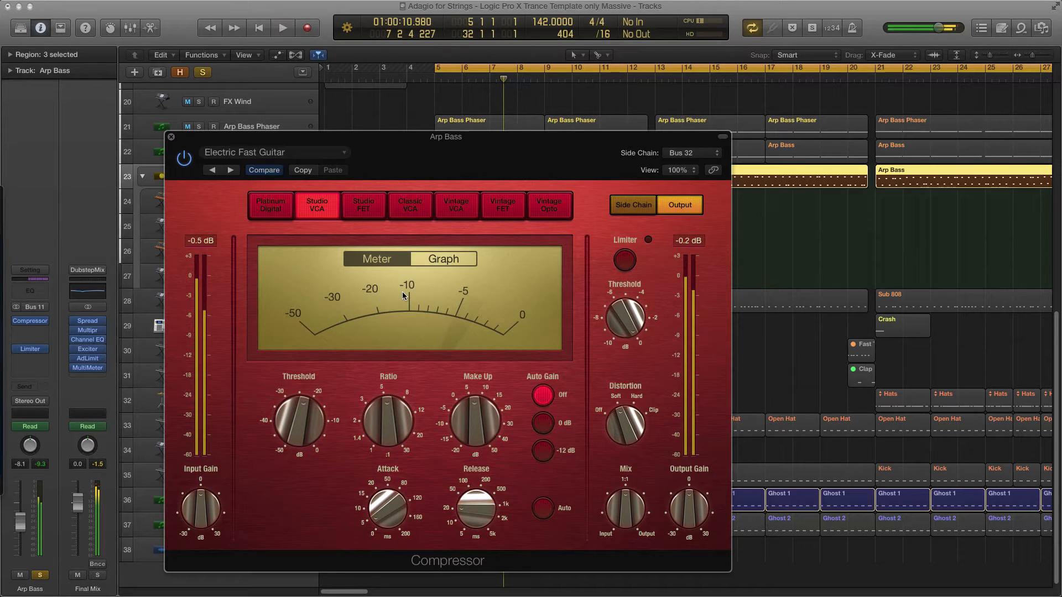
click(171, 137)
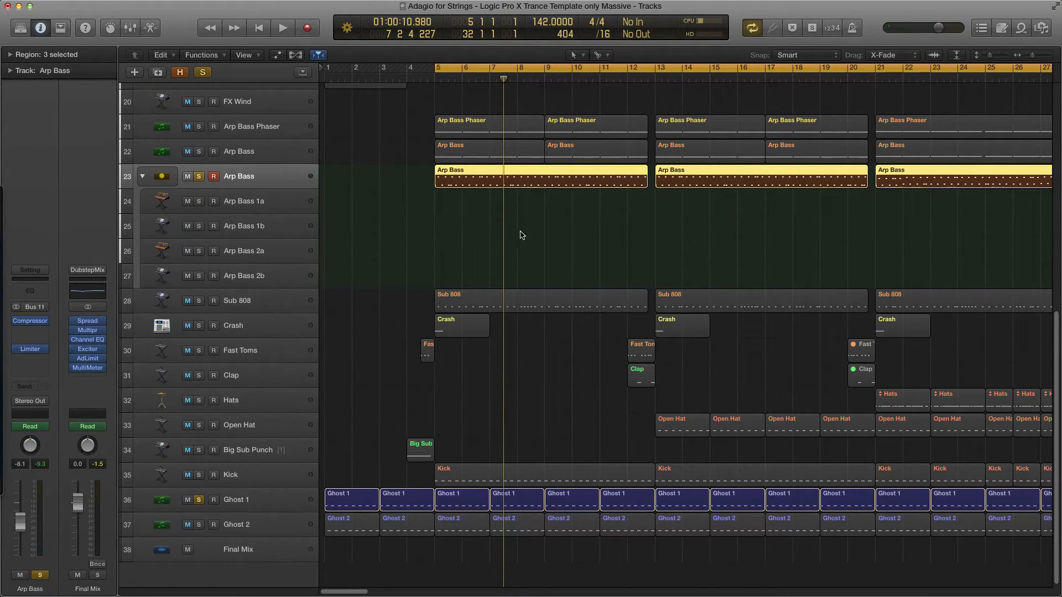
Step: Play the full arrangement from the beginning with all tracks in view
scroll(398, 222, down, 5)
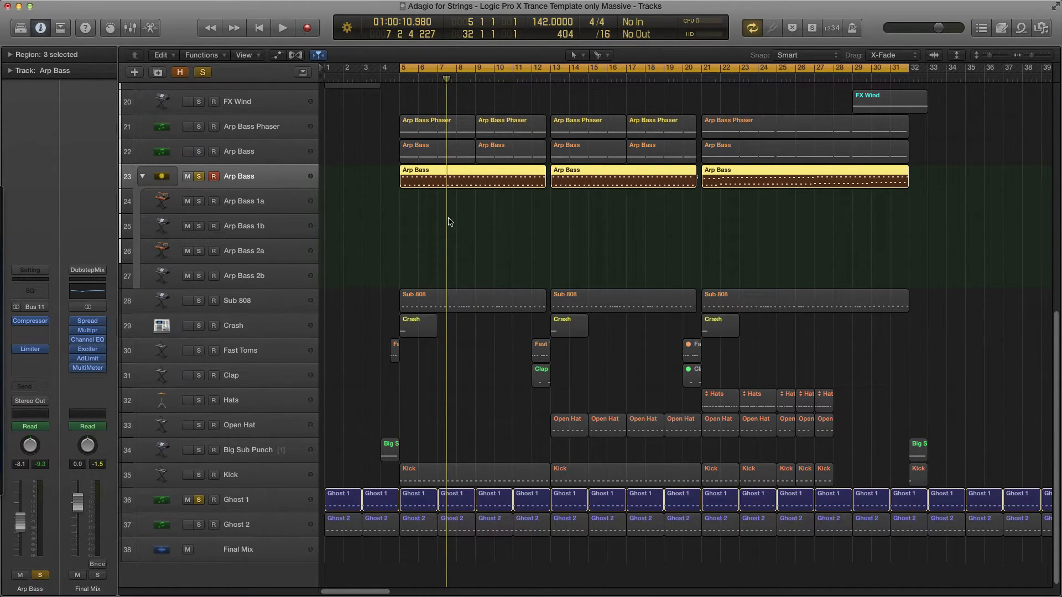
scroll(445, 219, down, 1)
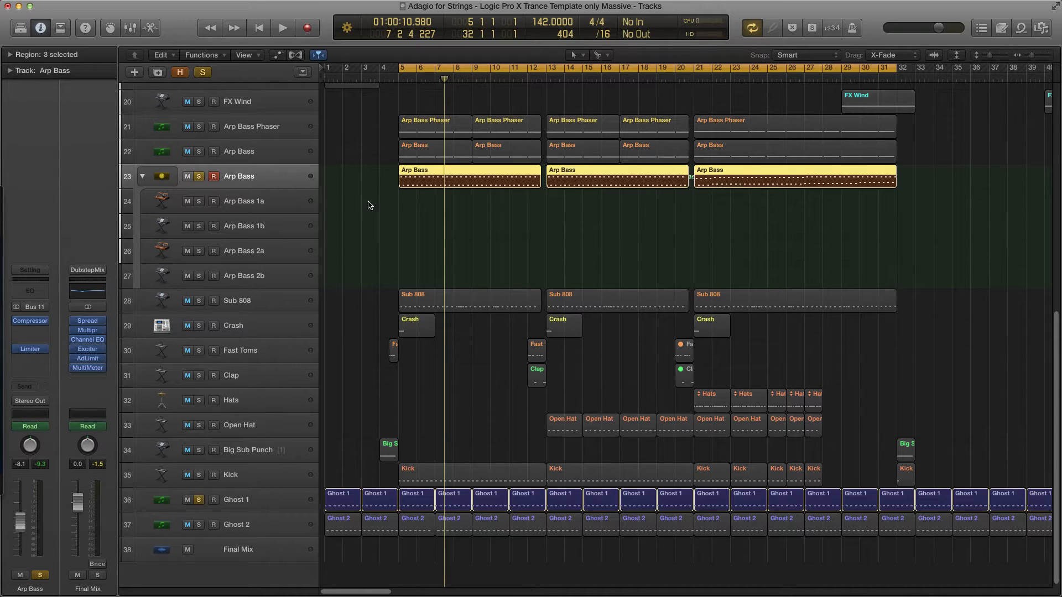
scroll(392, 216, down, 1)
scroll(413, 233, down, 1)
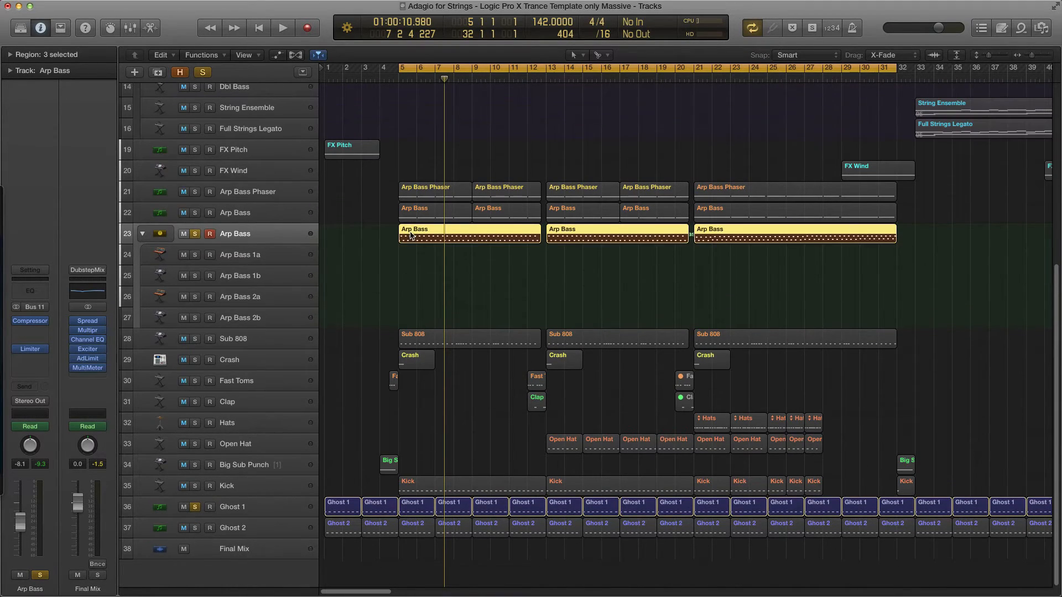
scroll(410, 235, down, 3)
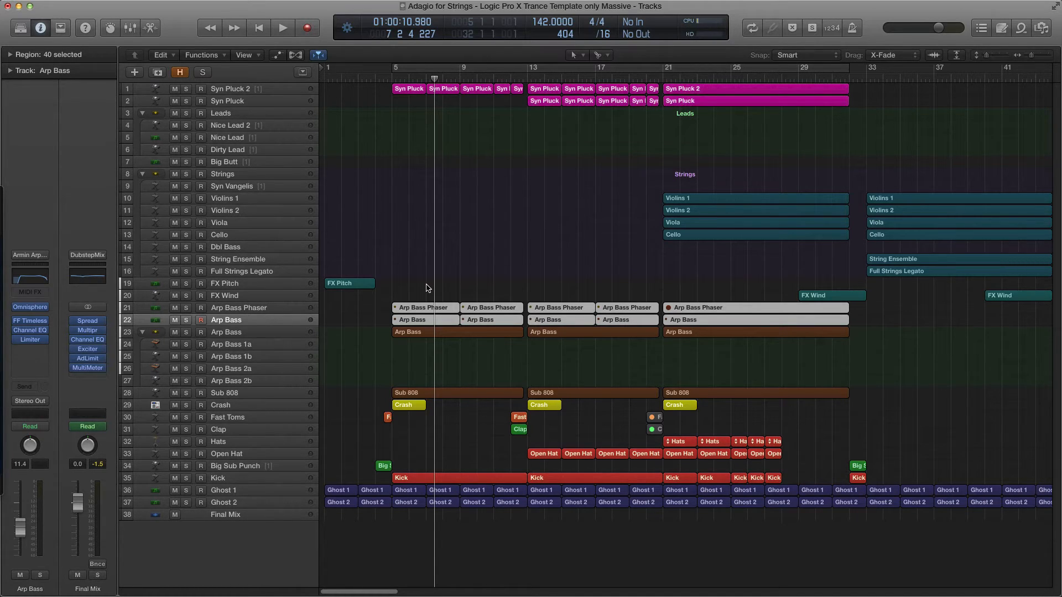
key(Return)
key(space)
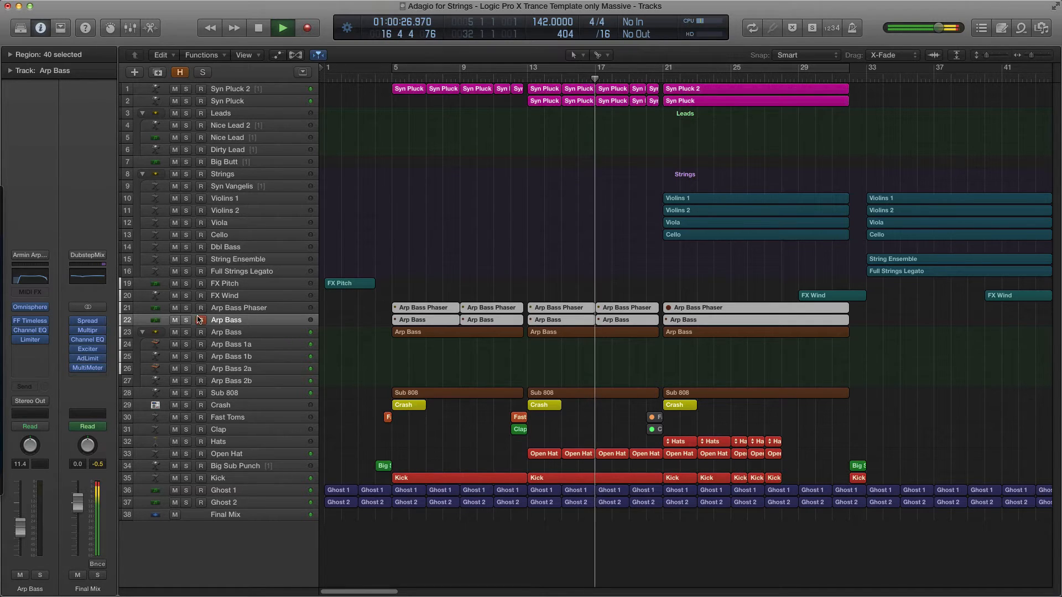
Step: During playback, examine the channel strips of the Arp Bass stack and its layers 1a, 1b, 2a and 2b in turn
click(236, 332)
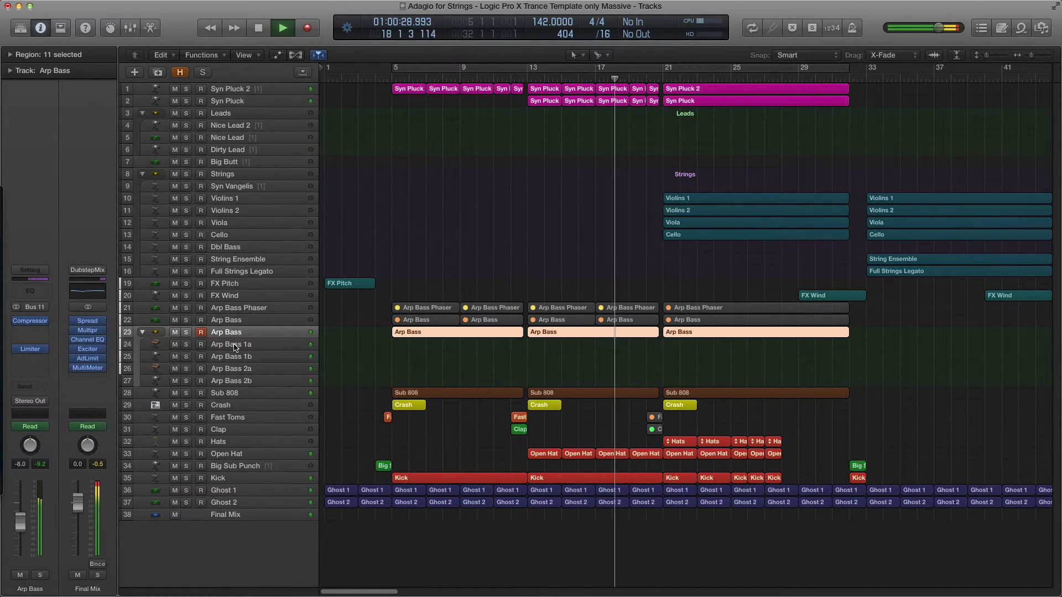
click(232, 345)
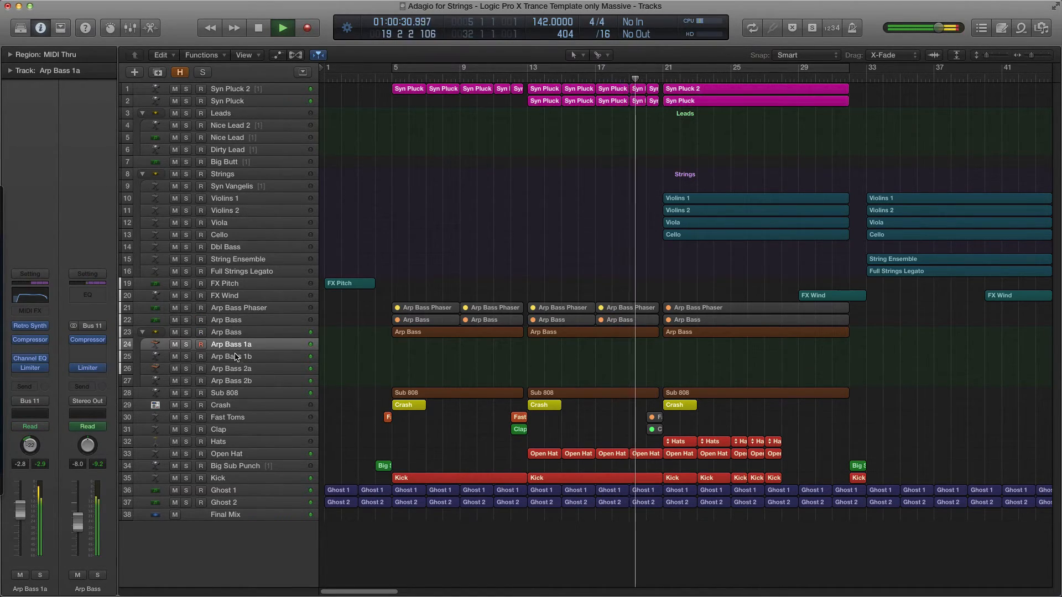
click(234, 357)
click(235, 369)
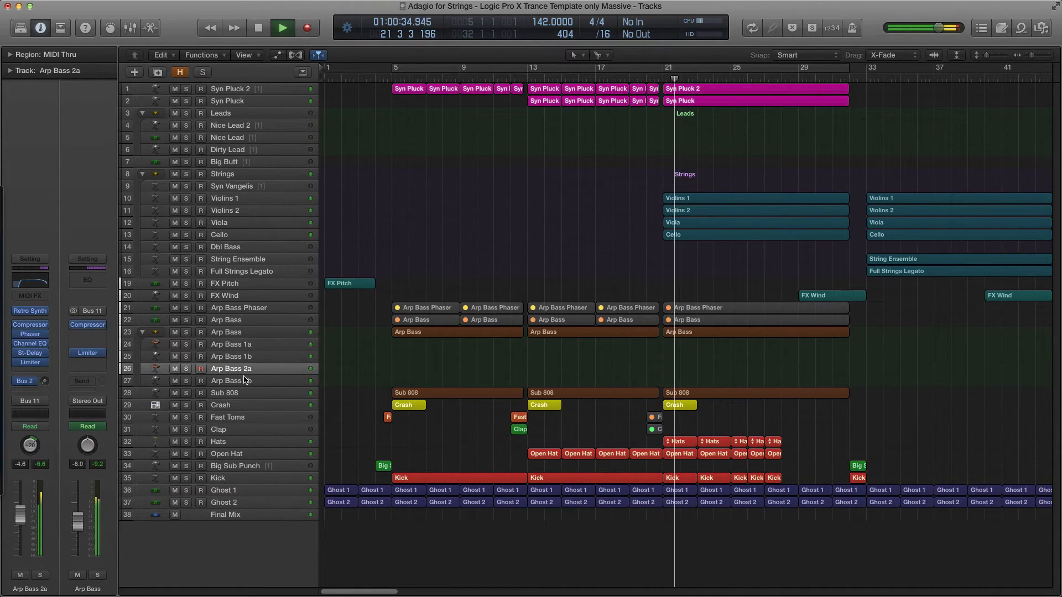
click(245, 382)
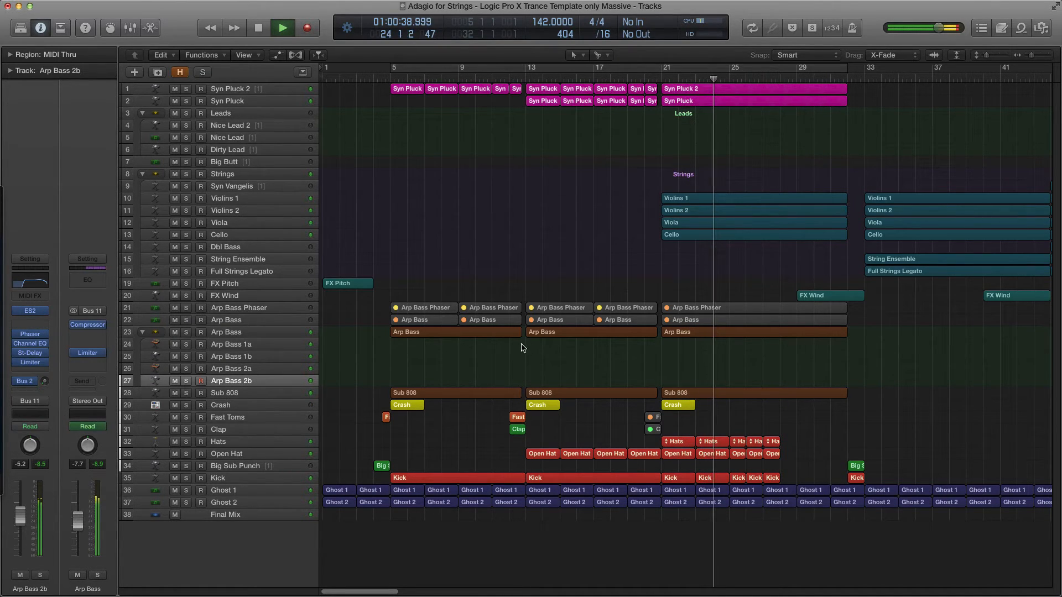
Step: As playback reaches the strings section, examine the channel strips of Violins 1, Violins 2, Viola, Cello and Dbl Bass in turn
scroll(520, 319, down, 1)
scroll(519, 319, down, 3)
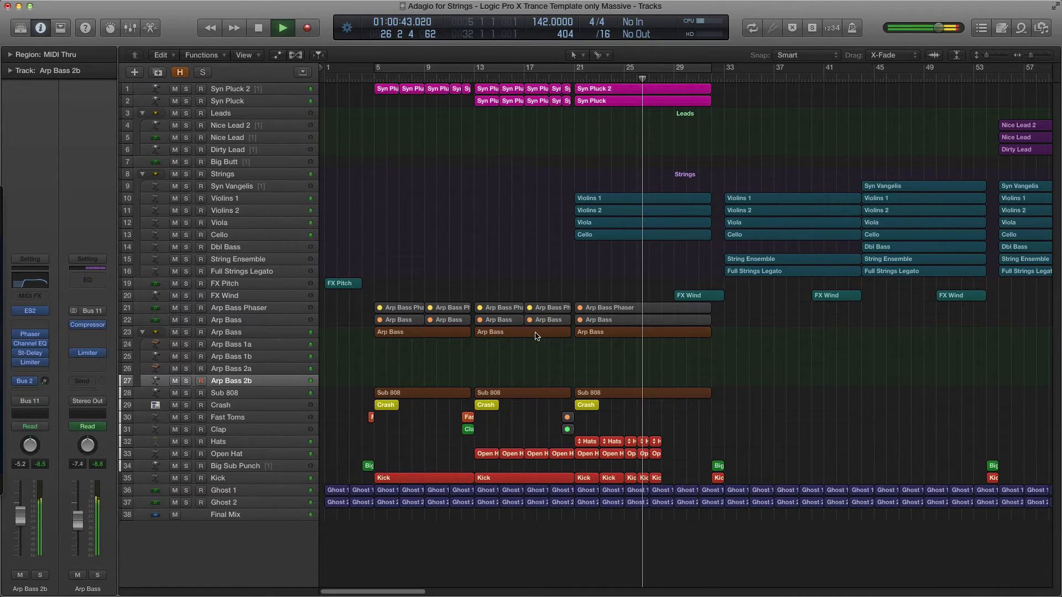
scroll(528, 332, right, 10)
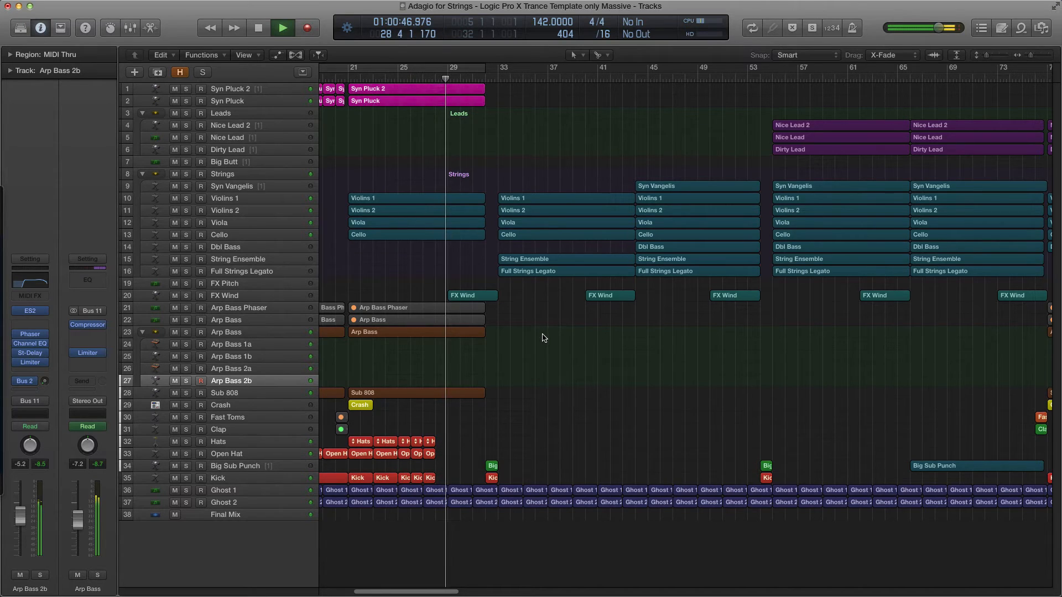
scroll(539, 335, up, 1)
scroll(541, 338, up, 1)
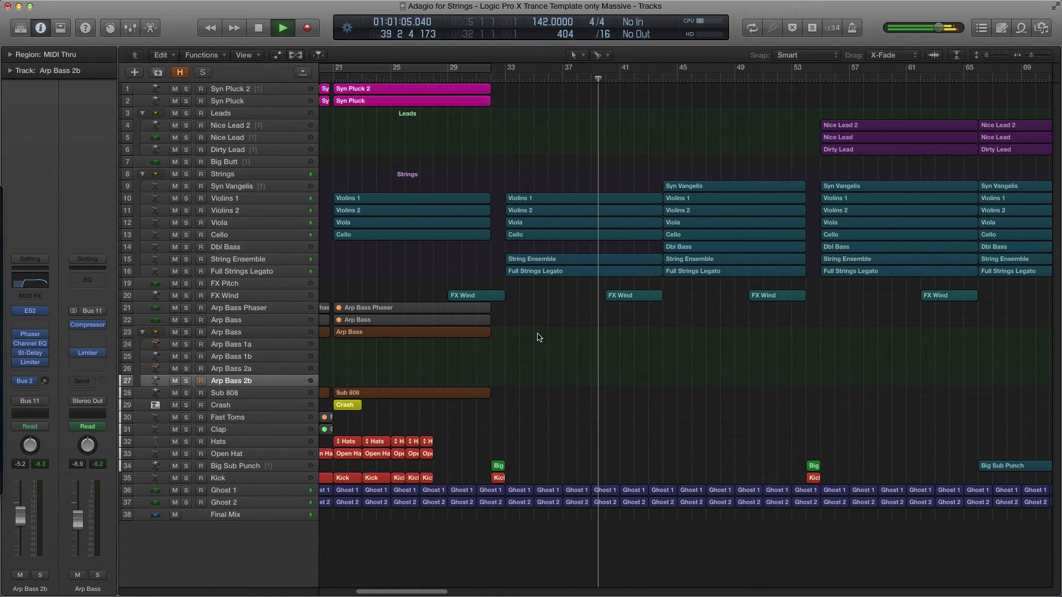
click(237, 198)
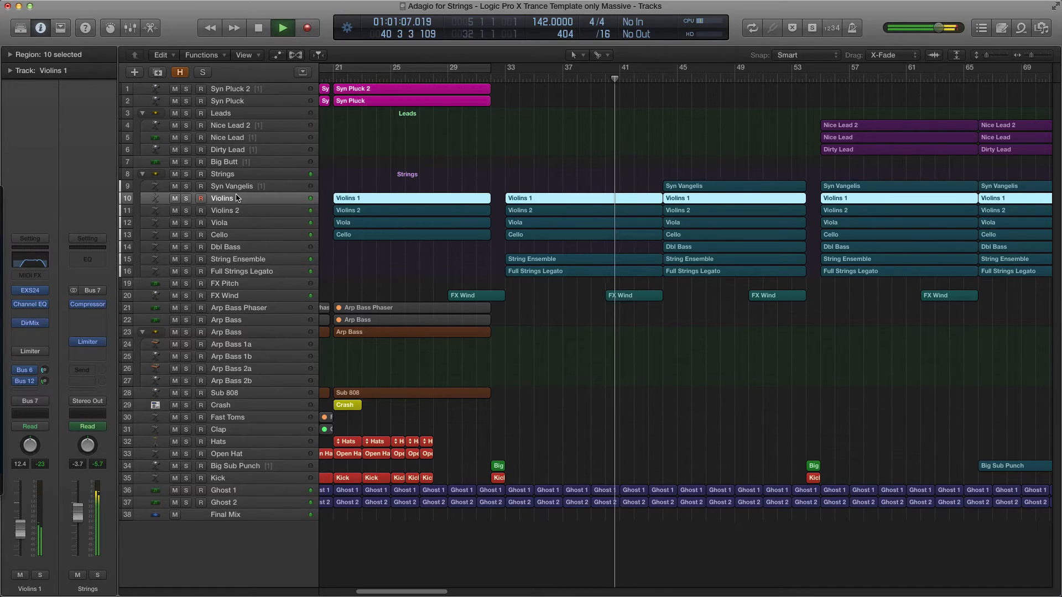
click(244, 211)
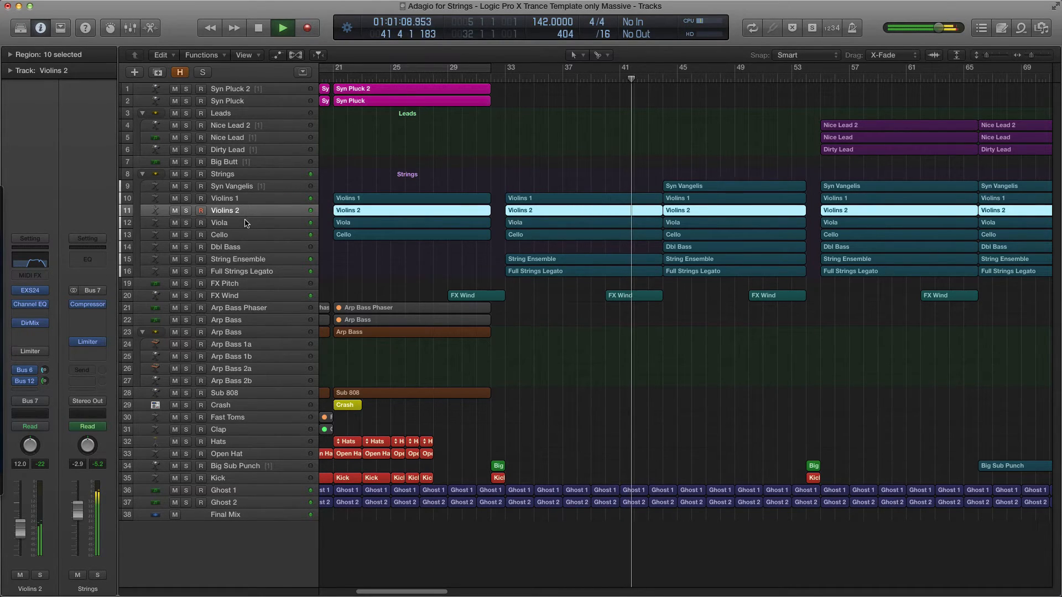
click(246, 223)
click(250, 235)
click(252, 247)
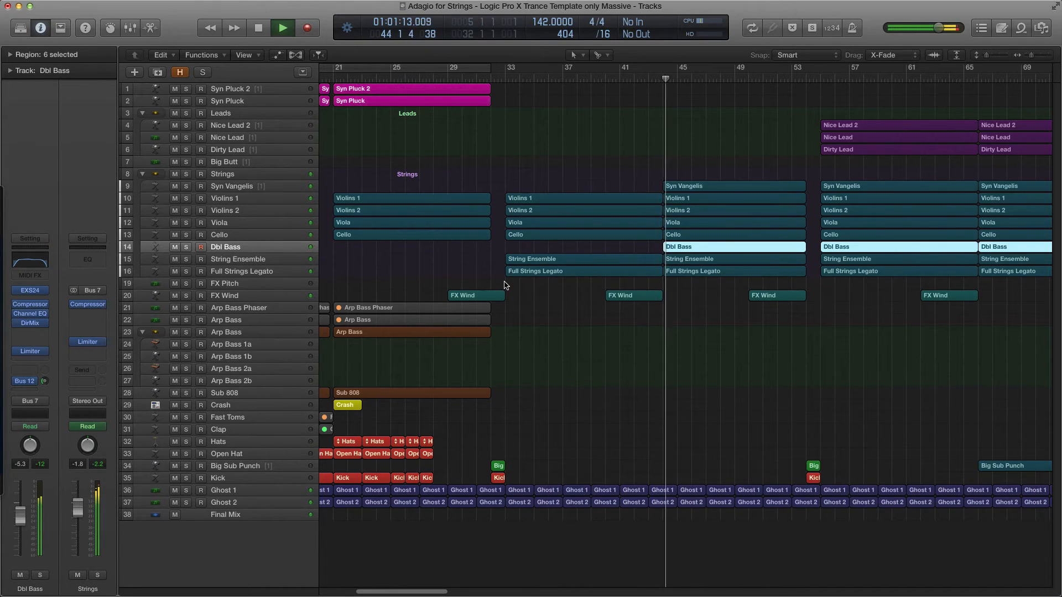
Step: Select Syn Vangelis, String Ensemble and Full Strings Legato in turn to examine these string layers during playback
click(259, 187)
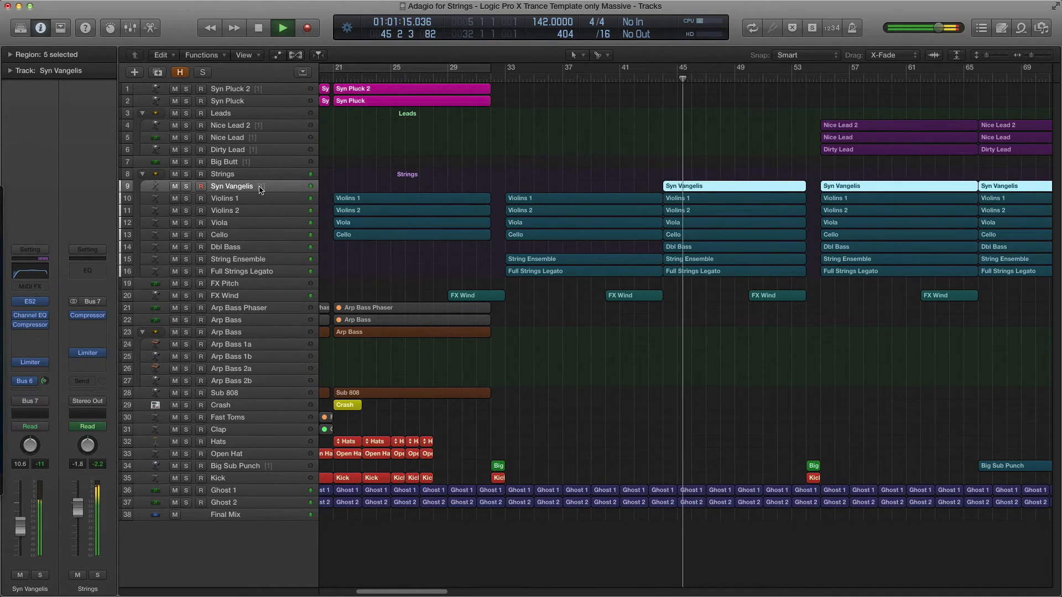
click(253, 259)
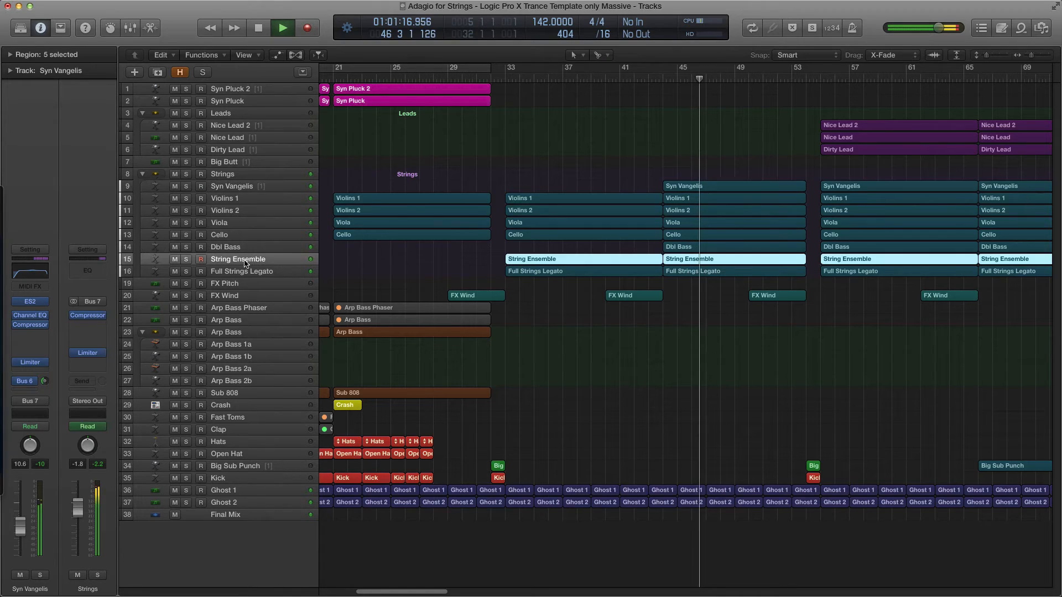
click(256, 272)
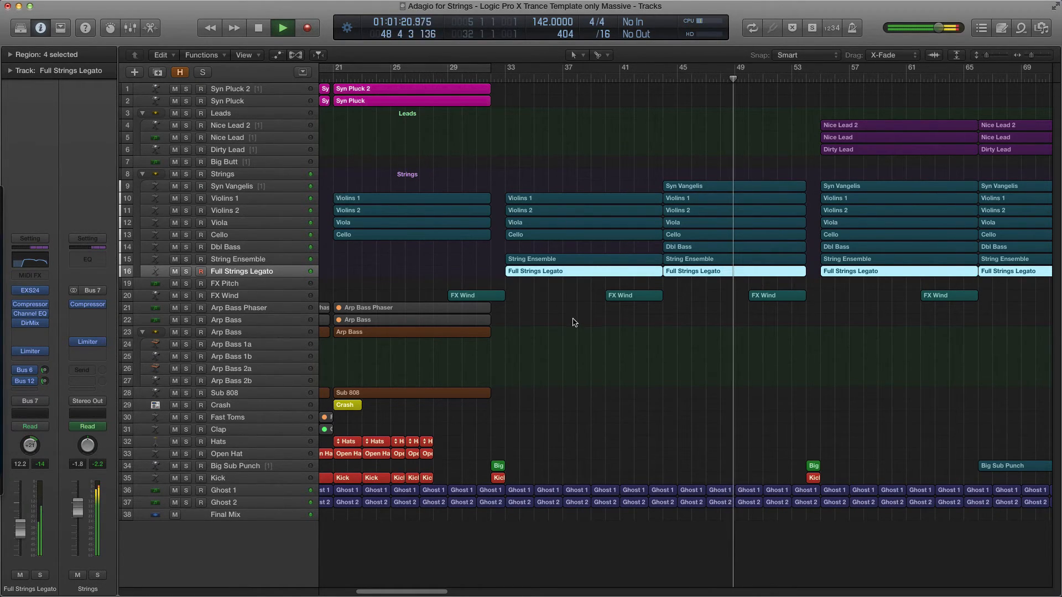
Step: Follow the playback from about bar 48 to 72, examining how the string, lead and FX Wind regions are arranged
scroll(570, 323, down, 1)
scroll(576, 316, down, 1)
scroll(574, 315, right, 5)
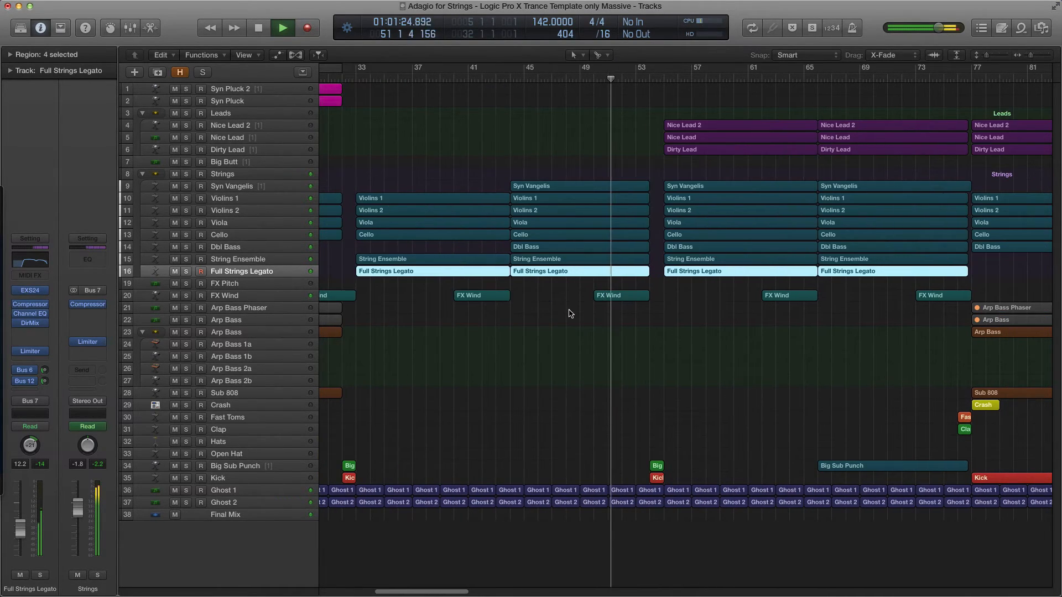
scroll(568, 313, up, 1)
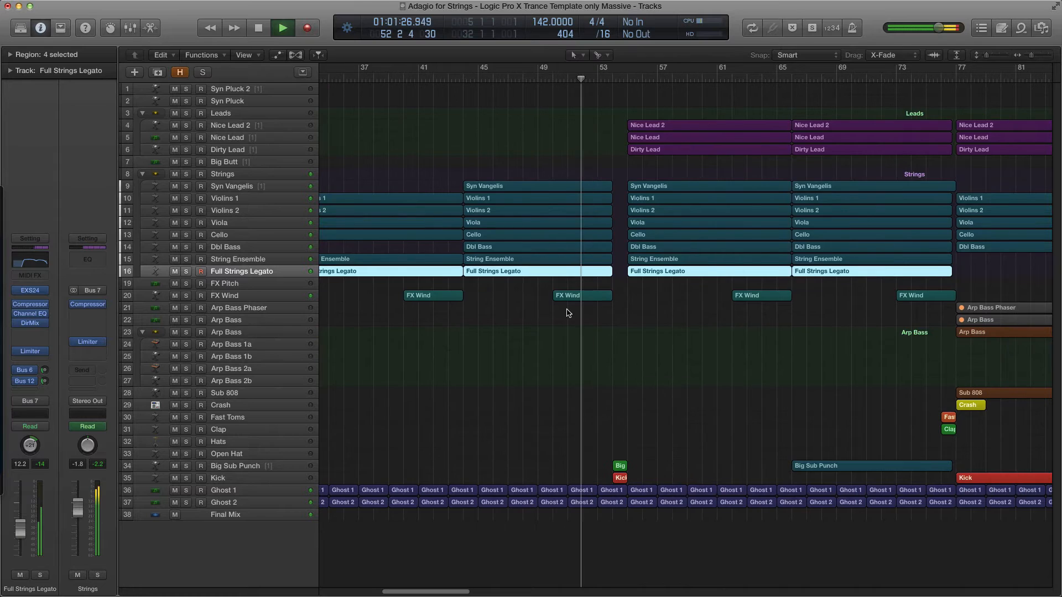
scroll(567, 313, right, 1)
scroll(565, 314, down, 1)
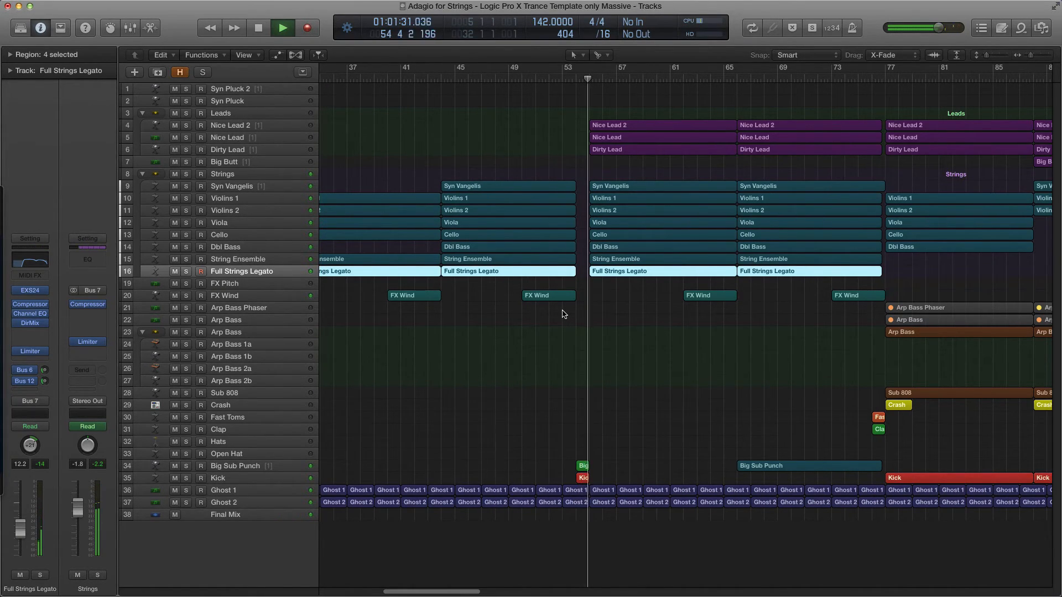
scroll(559, 314, down, 2)
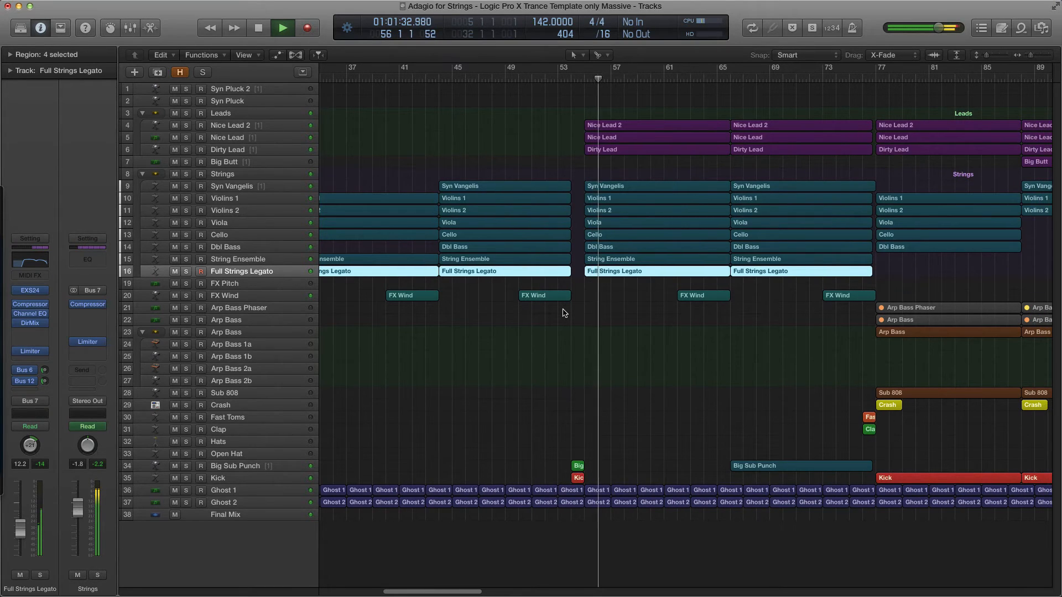
scroll(553, 317, down, 2)
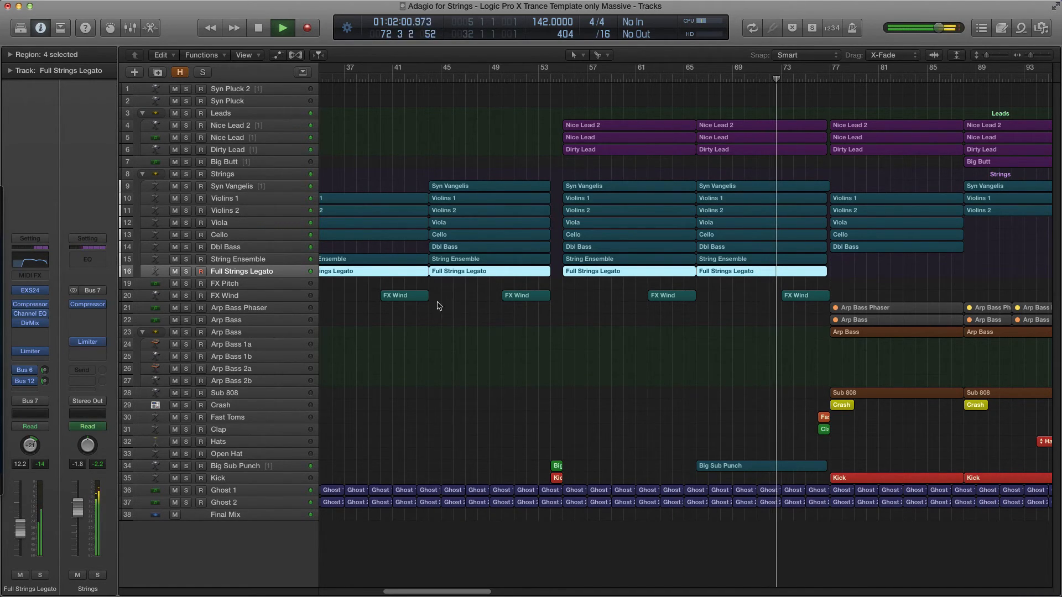
Step: Collapse the Arp Bass stack and select the Sub 808 track, with more of the arrangement in view
click(142, 333)
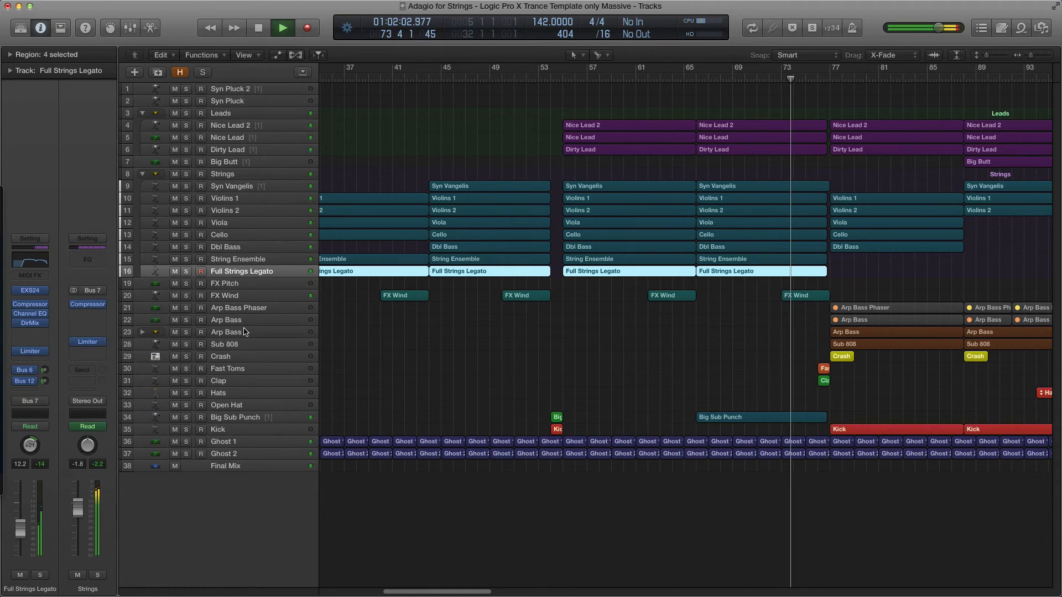
click(247, 345)
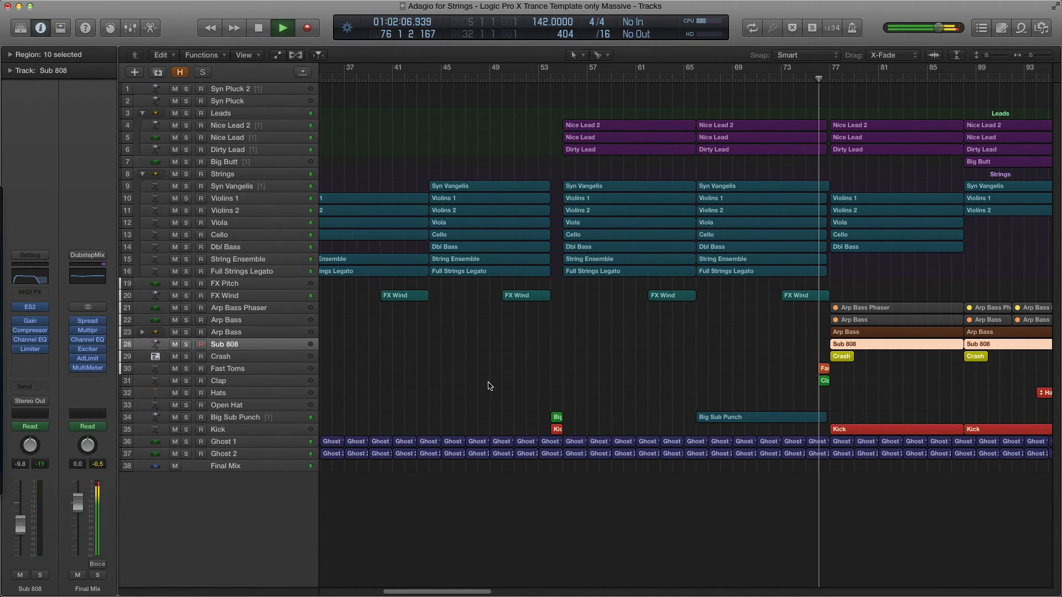
key(super+Left)
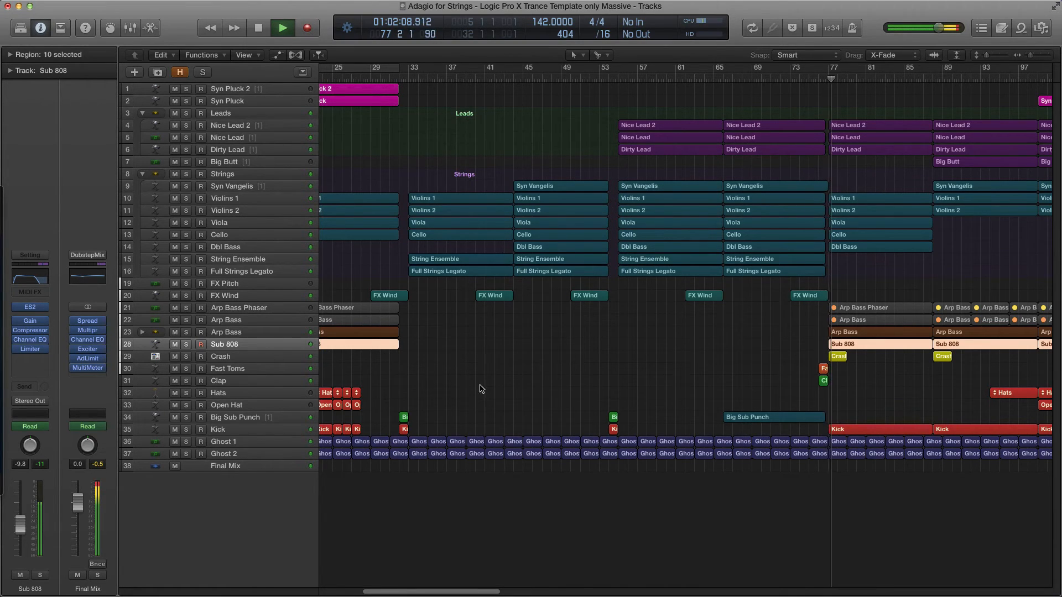
Step: Follow the playback from bar 77 onward, examining how the lead, bass, hat and kick regions build up
scroll(494, 387, right, 2)
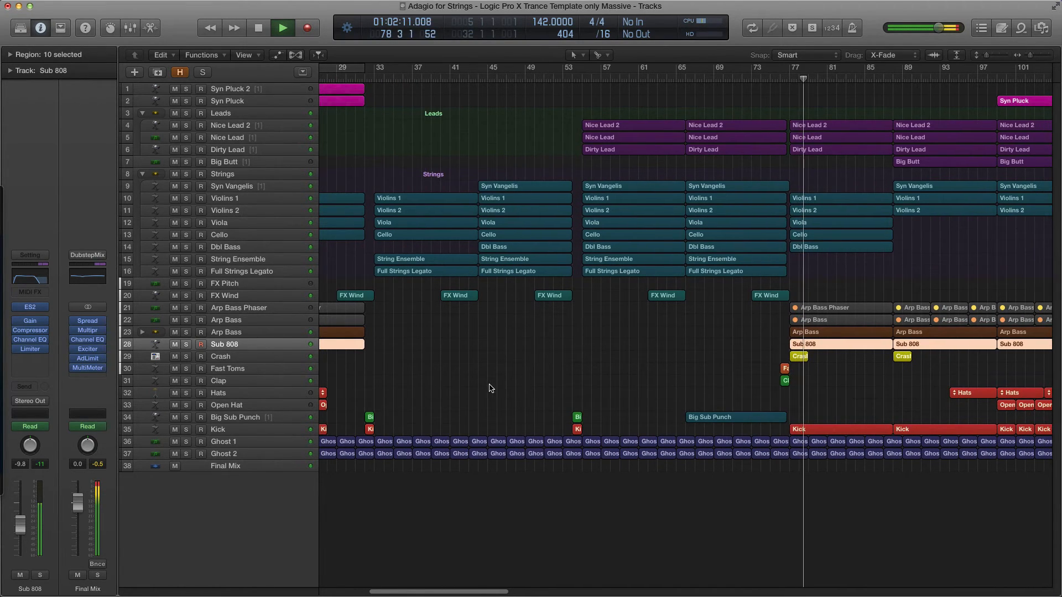
scroll(489, 386, right, 2)
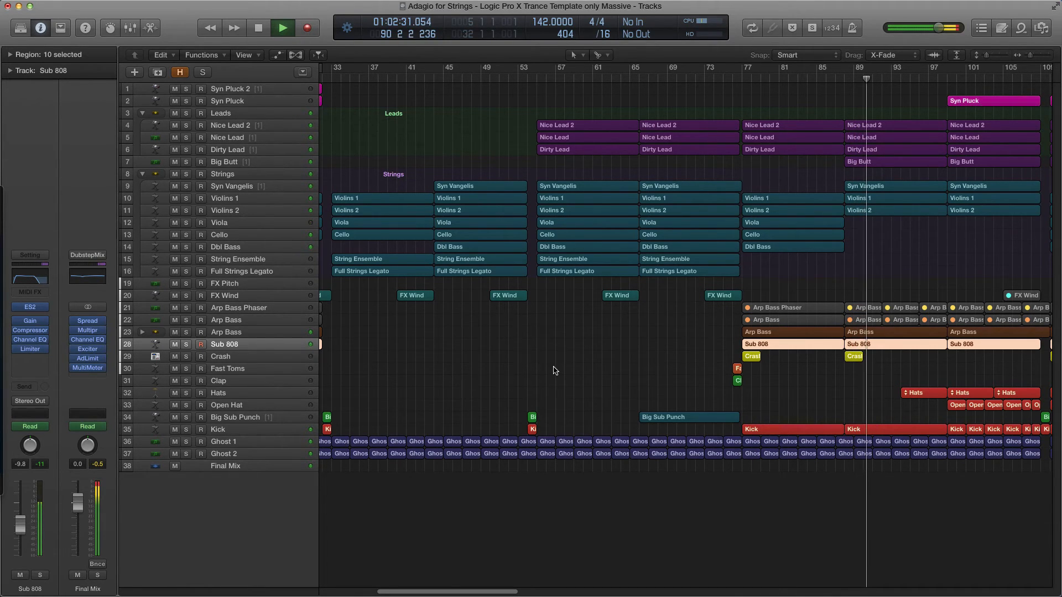
scroll(514, 376, right, 3)
scroll(545, 374, right, 5)
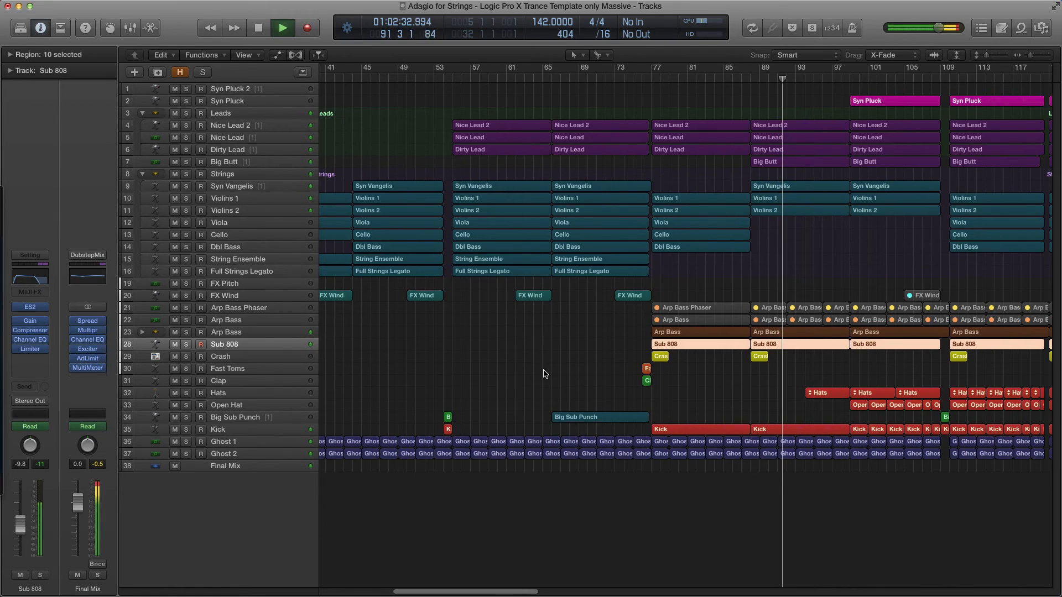
scroll(536, 380, right, 4)
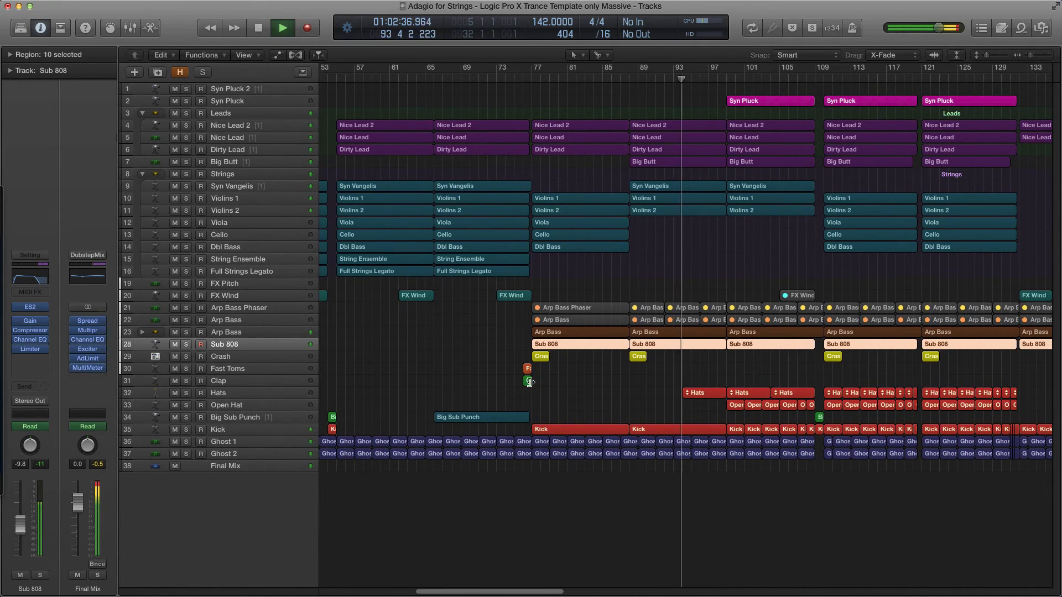
scroll(529, 383, right, 3)
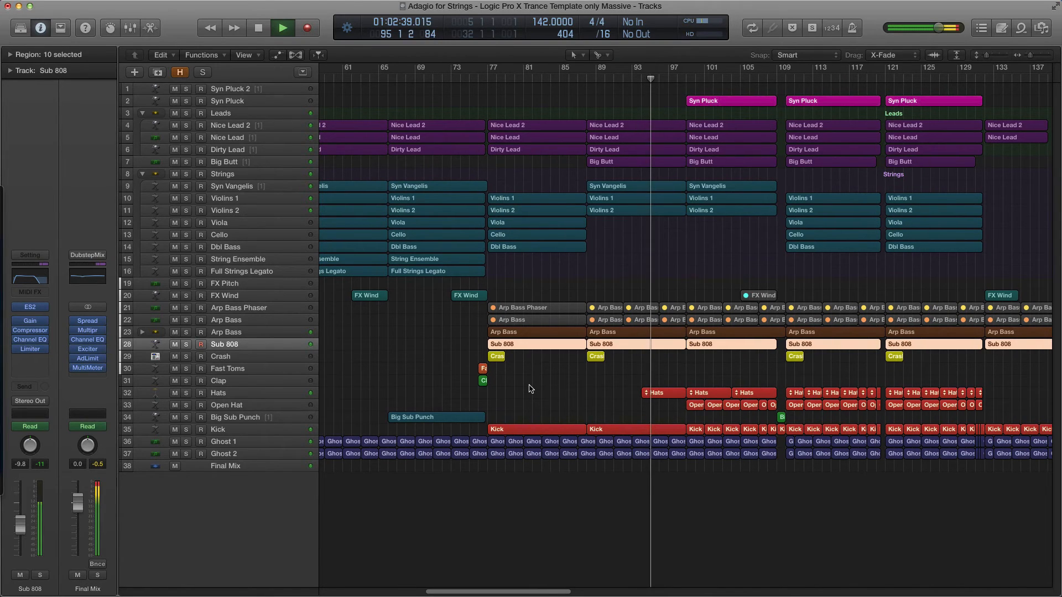
scroll(527, 388, right, 2)
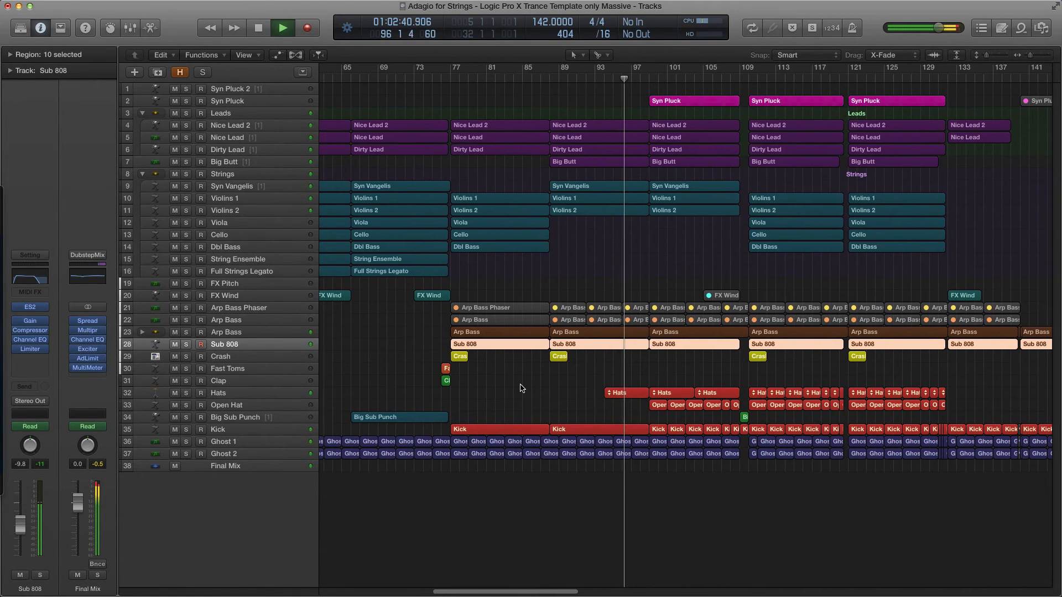
Step: Select the Final Mix track to examine its channel strip while the arrangement plays past bar 109
scroll(522, 390, up, 1)
scroll(517, 393, right, 3)
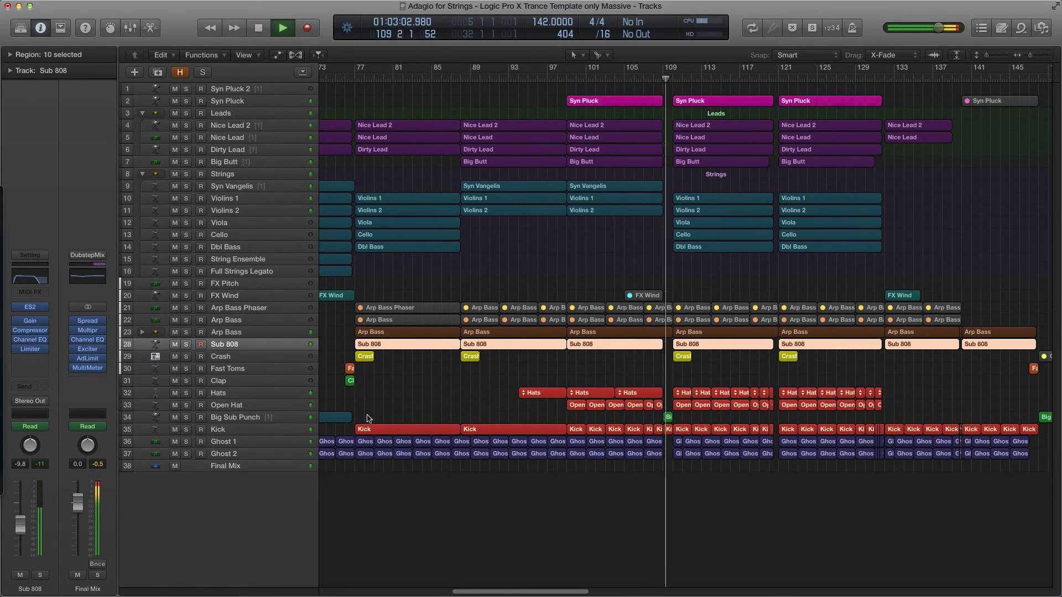
click(271, 466)
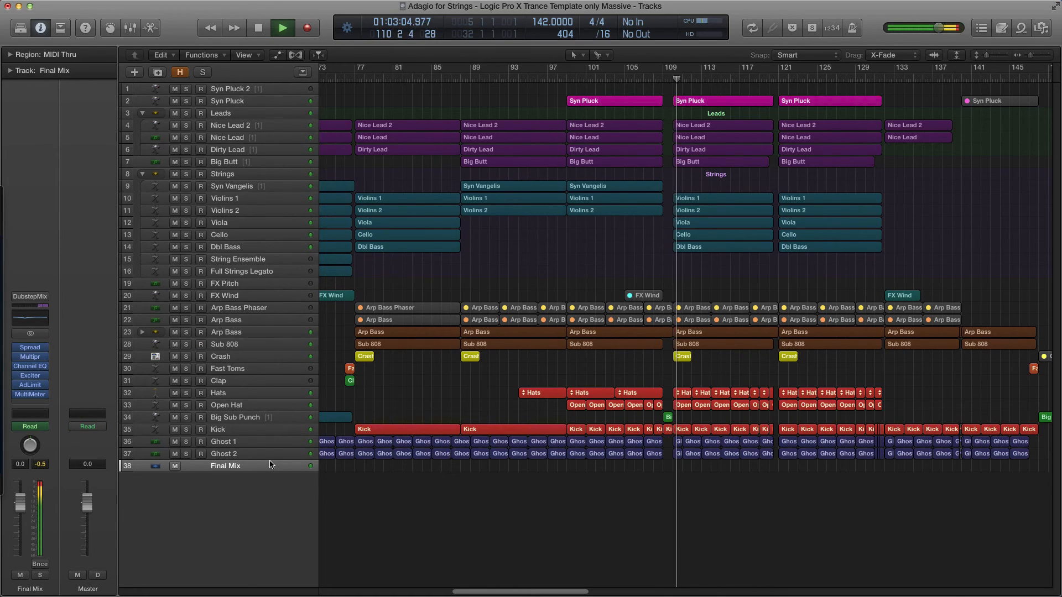